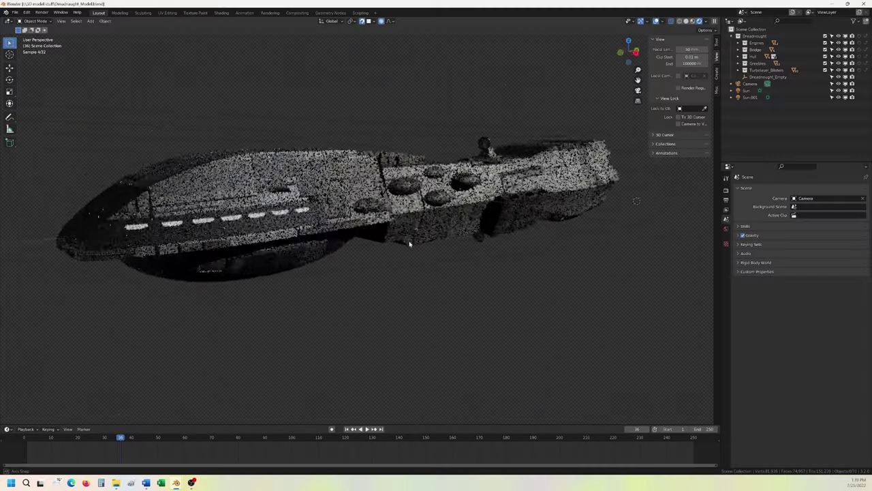
# - Orbit and zoom around the X-wing to view it from its left side
pyautogui.moveTo(409, 243); pyautogui.dragTo(328, 249, button='middle')
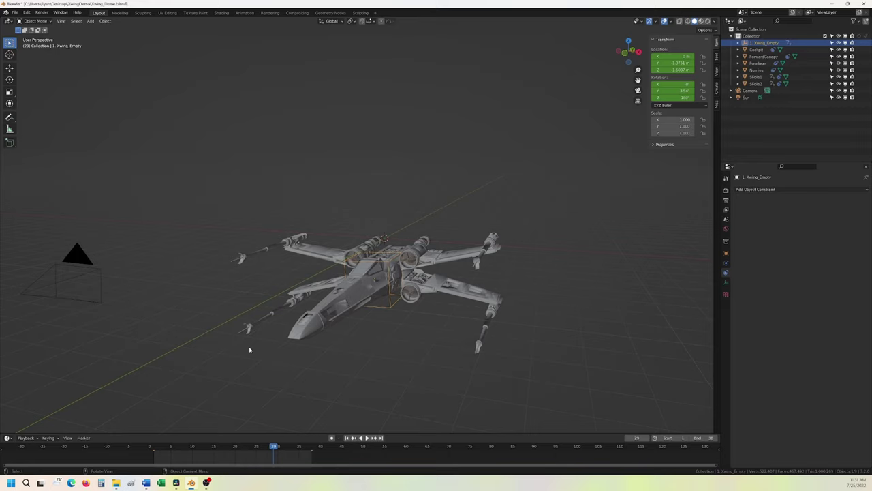
pyautogui.moveTo(249, 349); pyautogui.dragTo(277, 349, button='middle')
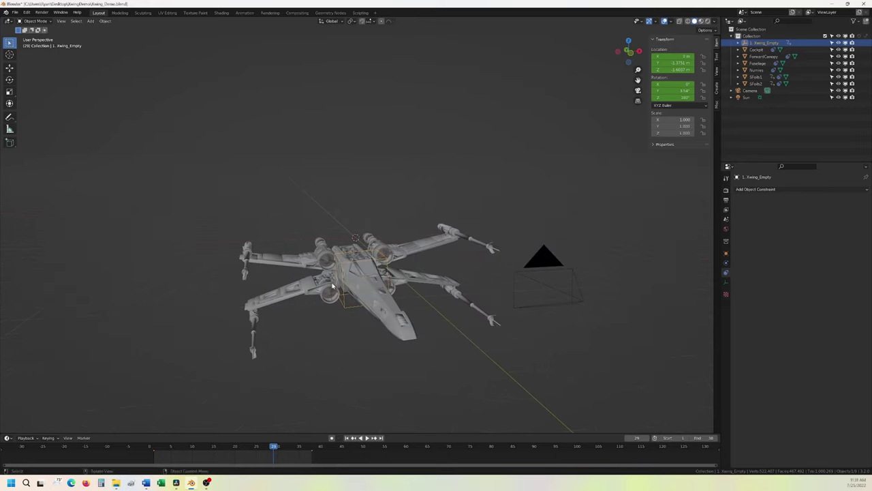
pyautogui.scroll(2, 332, 286)
pyautogui.moveTo(325, 346); pyautogui.dragTo(271, 345, button='middle')
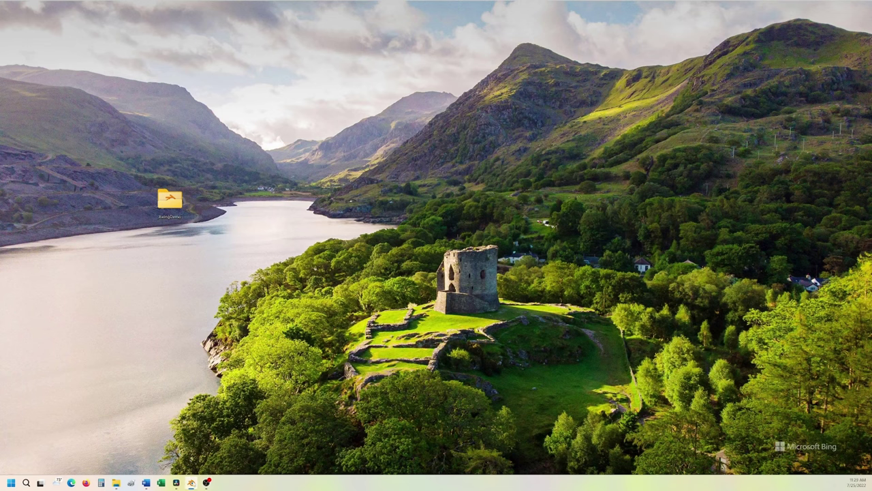
# - Restore the Blender X-wing scene window and orbit in closer on the ship
pyautogui.click(191, 481)
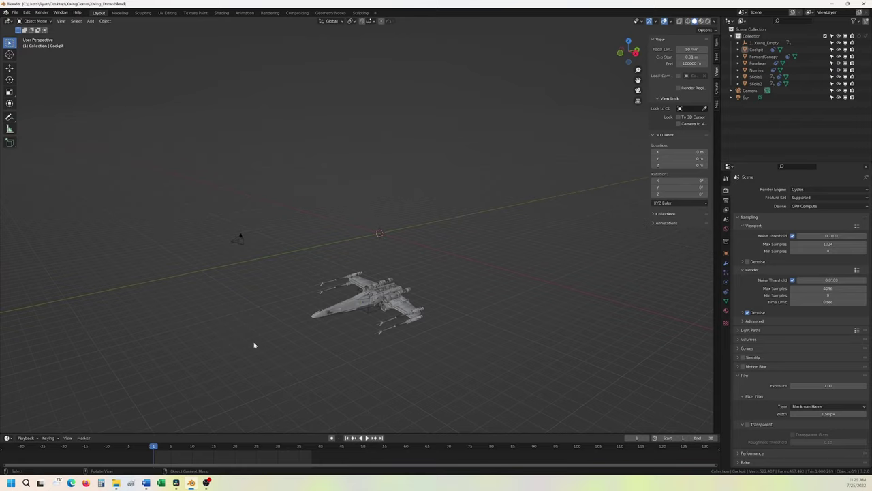
pyautogui.moveTo(331, 314); pyautogui.dragTo(361, 312, button='middle')
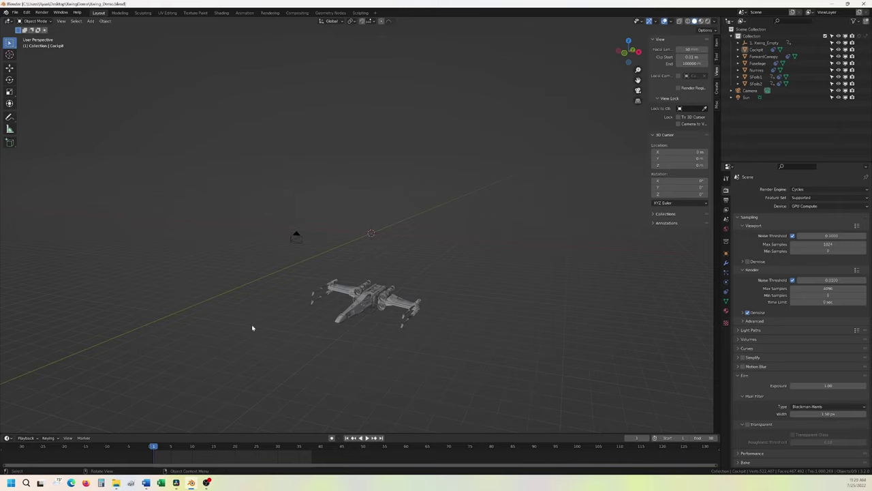
pyautogui.scroll(2, 332, 329)
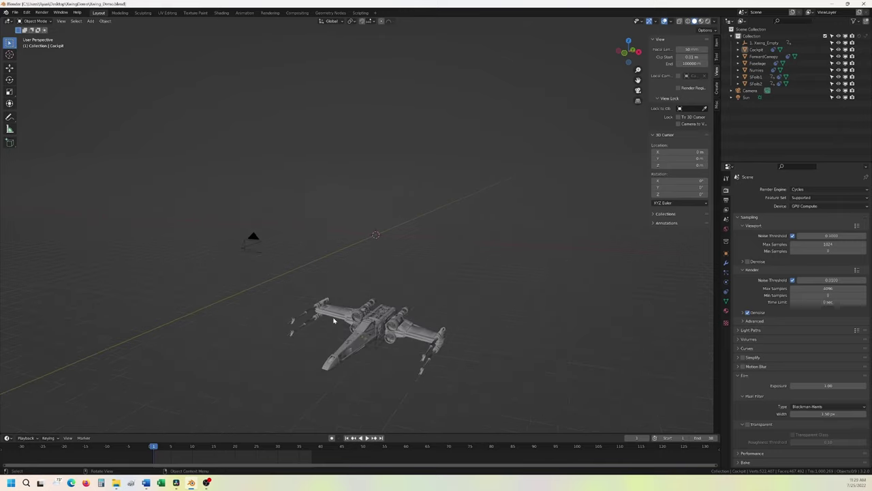
# - Play the X-wing flight animation while orbiting, stopping playback at frame 29
pyautogui.press('space')
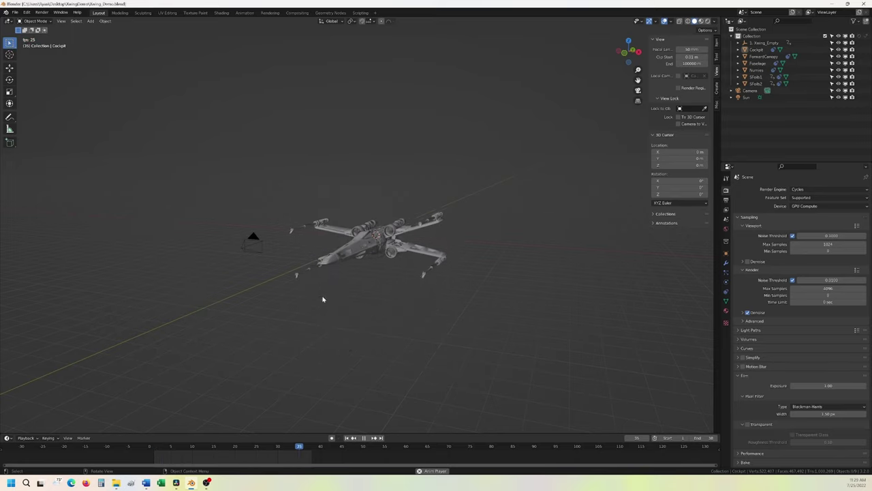
pyautogui.moveTo(320, 292)
pyautogui.mouseDown(button='middle')
pyautogui.moveTo(367, 289)
pyautogui.moveTo(336, 291)
pyautogui.mouseUp(button='middle')
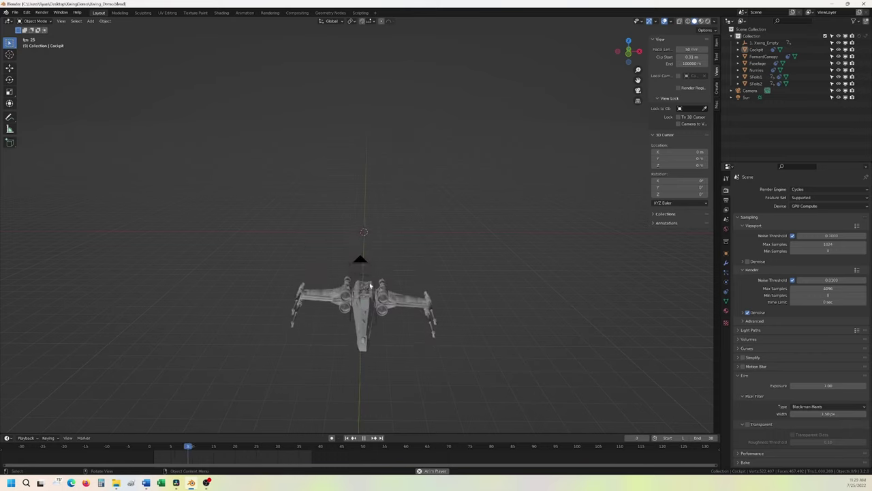
pyautogui.press('space')
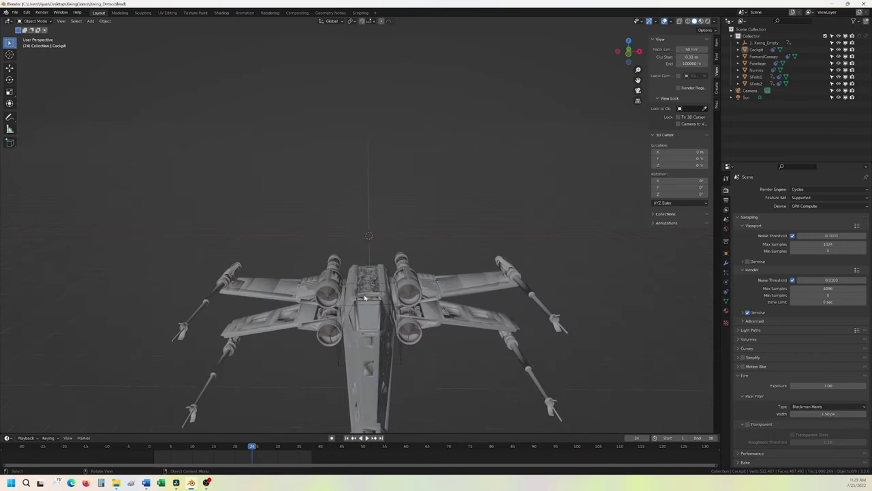
pyautogui.moveTo(378, 331); pyautogui.dragTo(343, 348, button='middle')
pyautogui.scroll(-4, 343, 348)
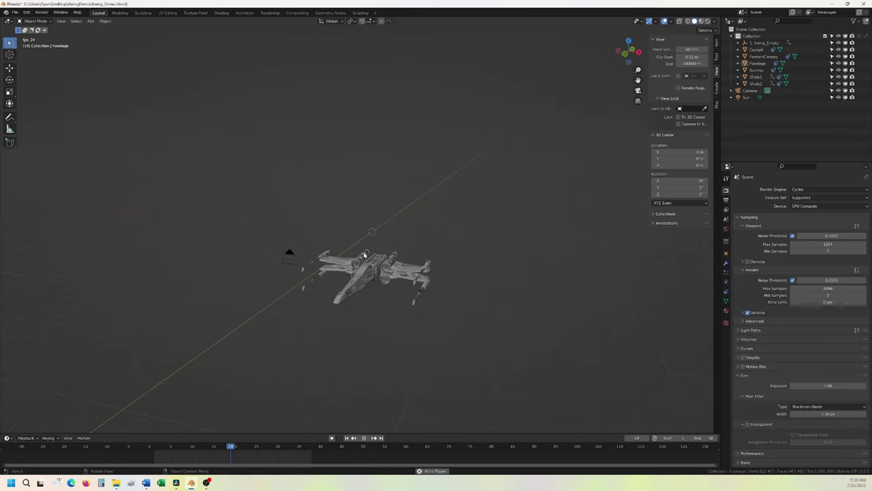
# - Select the Fuselage, then Xwing_Empty, and confirm SFoils2 is parented to Xwing_Empty
pyautogui.click(368, 256)
pyautogui.scroll(4, 368, 256)
pyautogui.moveTo(368, 256); pyautogui.dragTo(499, 196, button='middle')
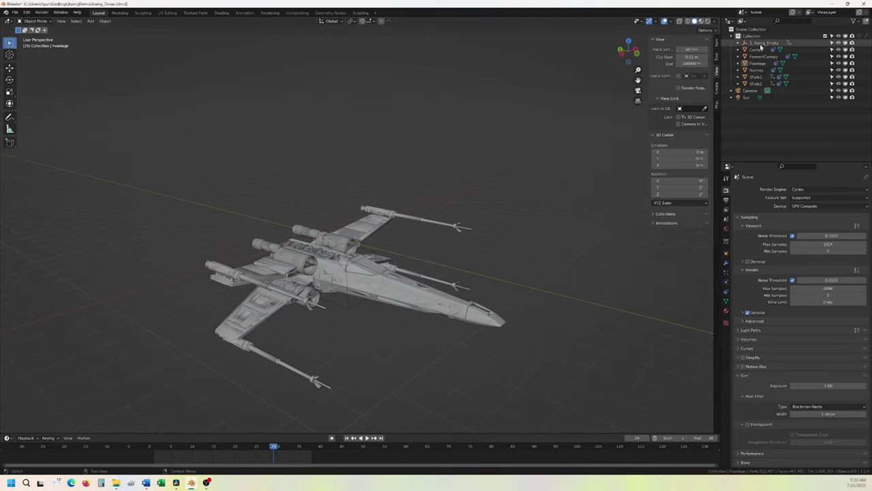
pyautogui.click(762, 43)
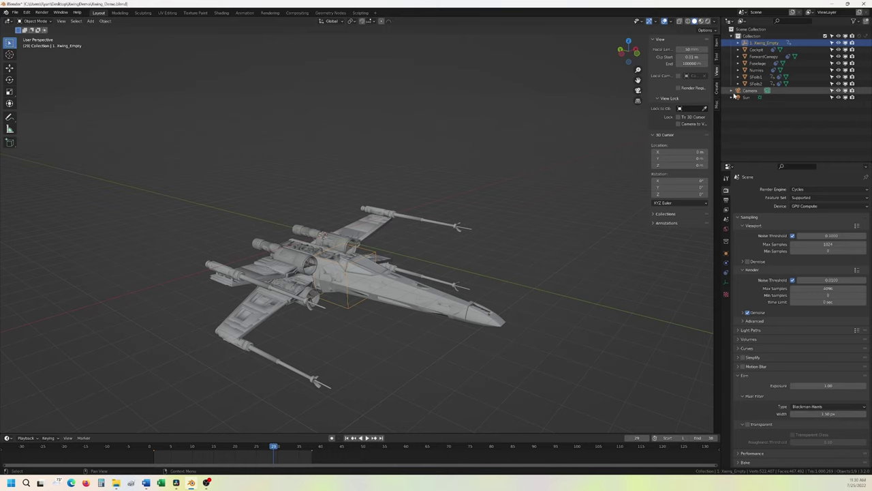
pyautogui.click(781, 84)
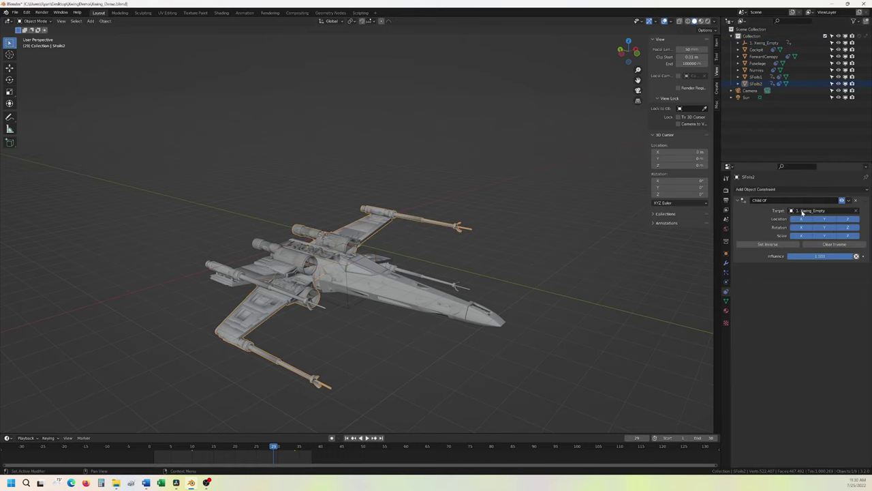
# - Set Xwing_Empty's Z rotation to 90 in the Item panel, then drag it on to 180°
pyautogui.click(347, 309)
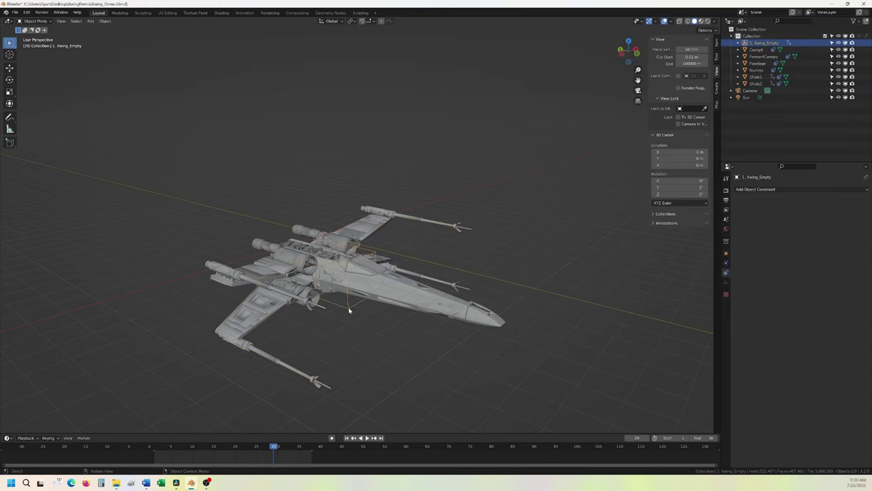
pyautogui.click(717, 44)
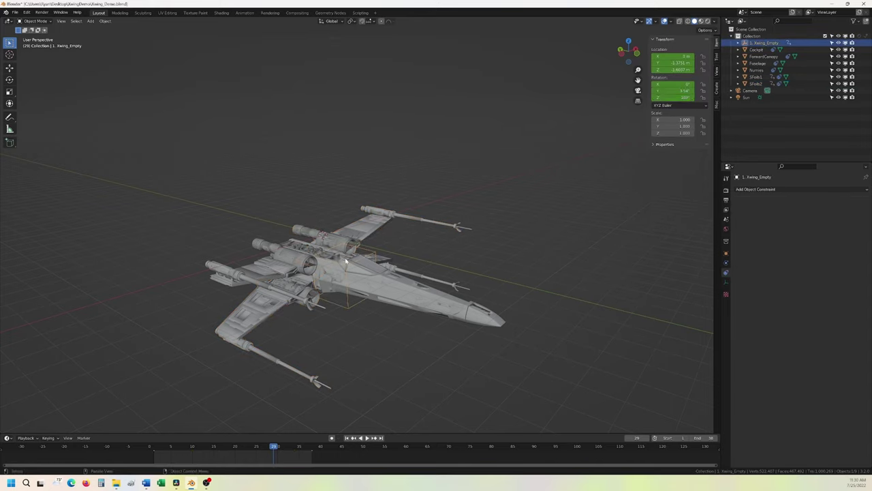
pyautogui.doubleClick(674, 97)
pyautogui.write('90')
pyautogui.press('Return')
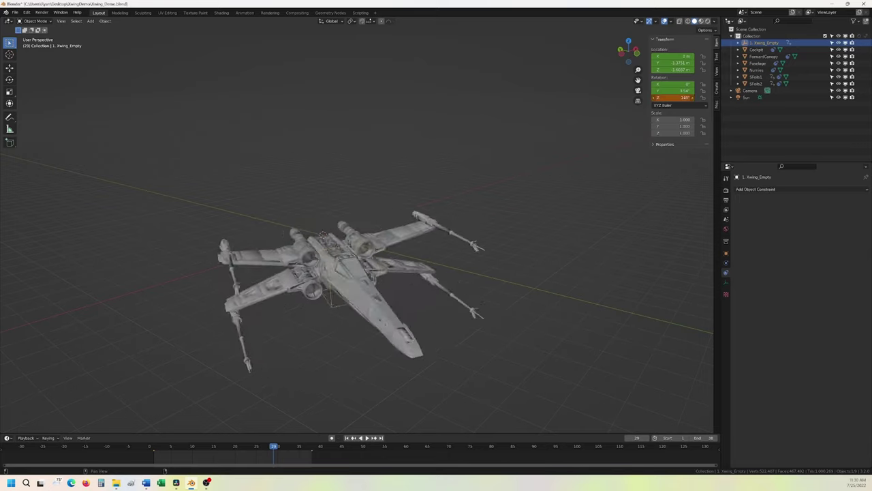
pyautogui.moveTo(673, 97); pyautogui.dragTo(736, 98)
# - Turn the X-wing back to its 180° heading and orbit to a nose-on view
pyautogui.moveTo(320, 259)
pyautogui.mouseDown(button='middle')
pyautogui.moveTo(259, 276)
pyautogui.moveTo(313, 269)
pyautogui.moveTo(317, 259)
pyautogui.mouseUp(button='middle')
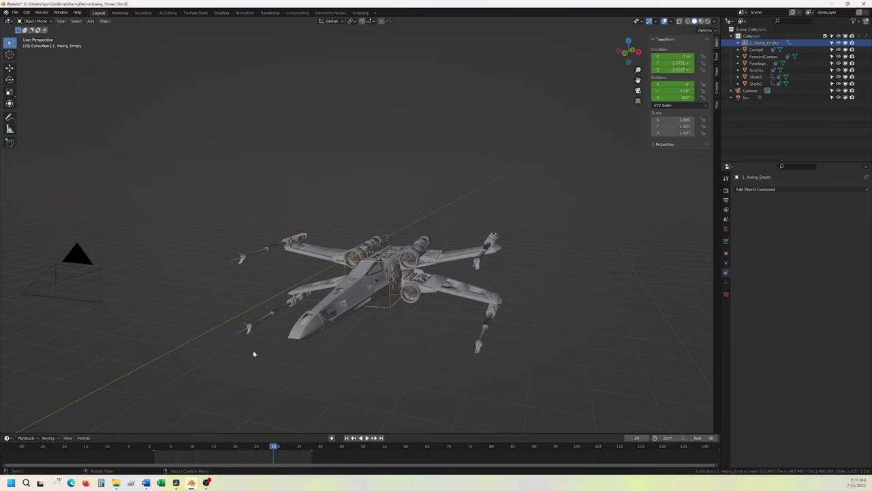
pyautogui.moveTo(249, 349); pyautogui.dragTo(277, 350, button='middle')
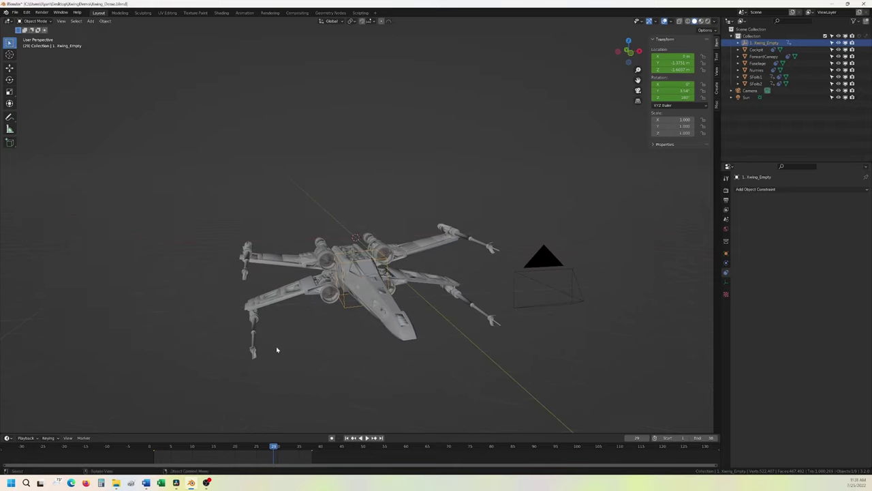
pyautogui.moveTo(321, 298); pyautogui.dragTo(271, 341, button='middle')
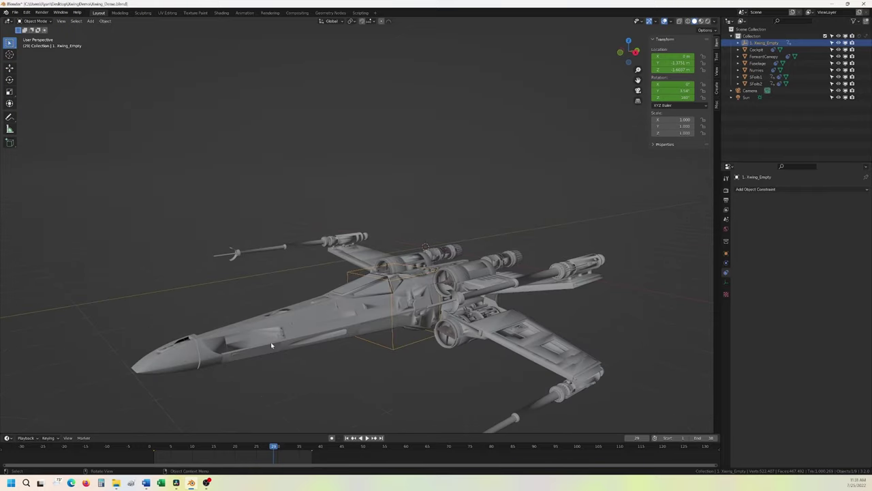
# - Jump from frame 1 to the final frame 38 and view the X-wing from the front-left
pyautogui.click(155, 447)
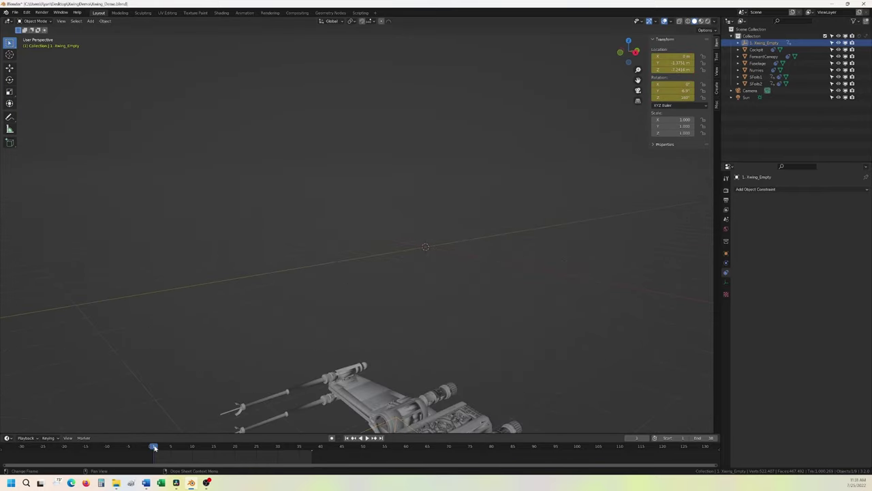
pyautogui.click(312, 449)
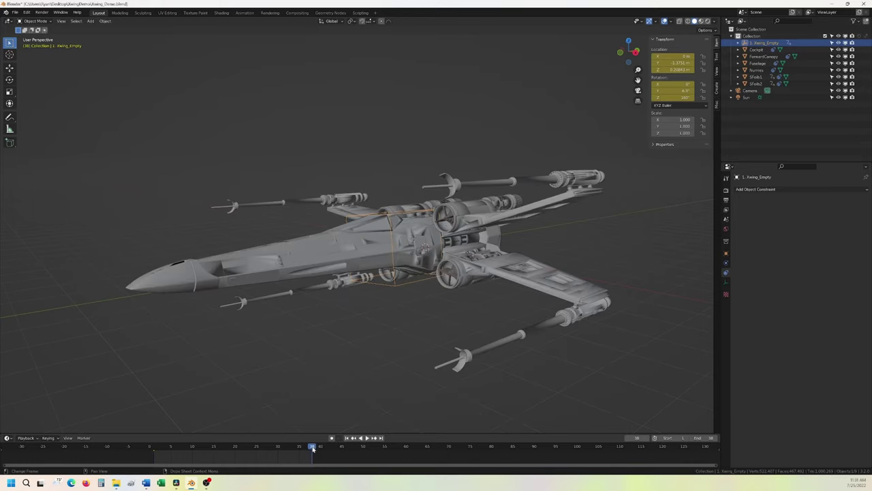
pyautogui.moveTo(286, 345); pyautogui.dragTo(341, 343, button='middle')
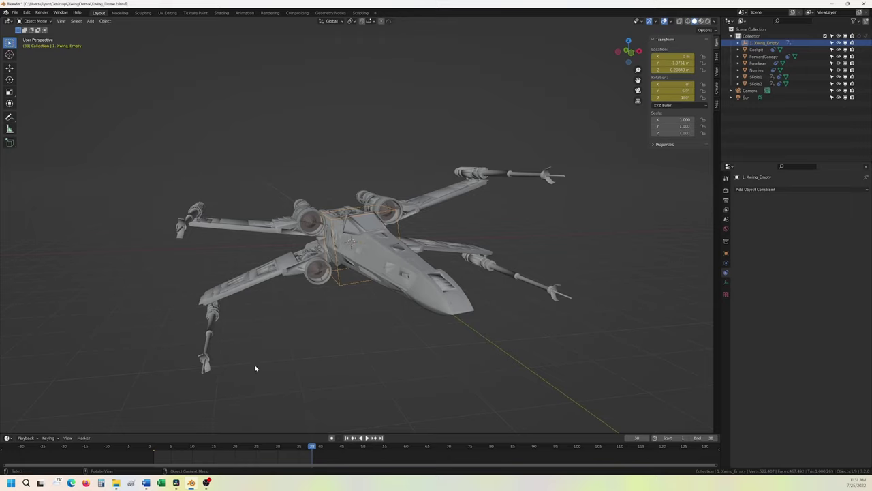
pyautogui.scroll(2, 317, 326)
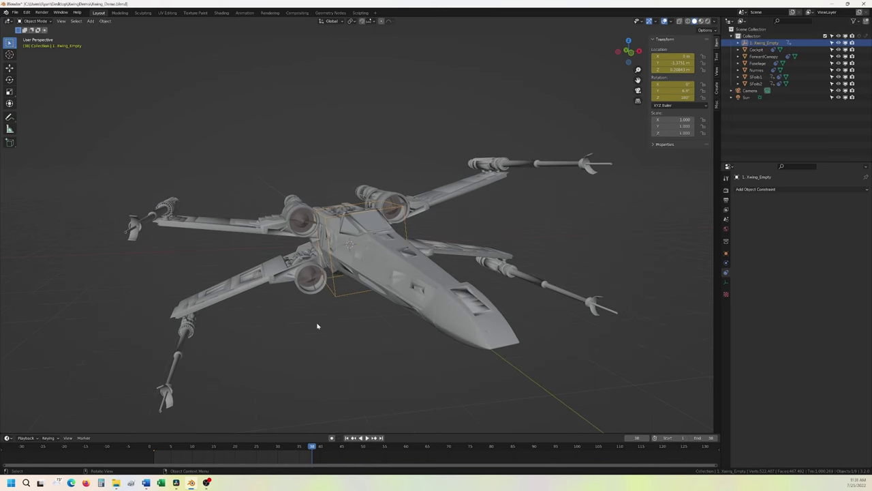
# - Switch to DaVinci Resolve's Edit page and load MVI_0949.MP4 into the viewer
pyautogui.click(176, 483)
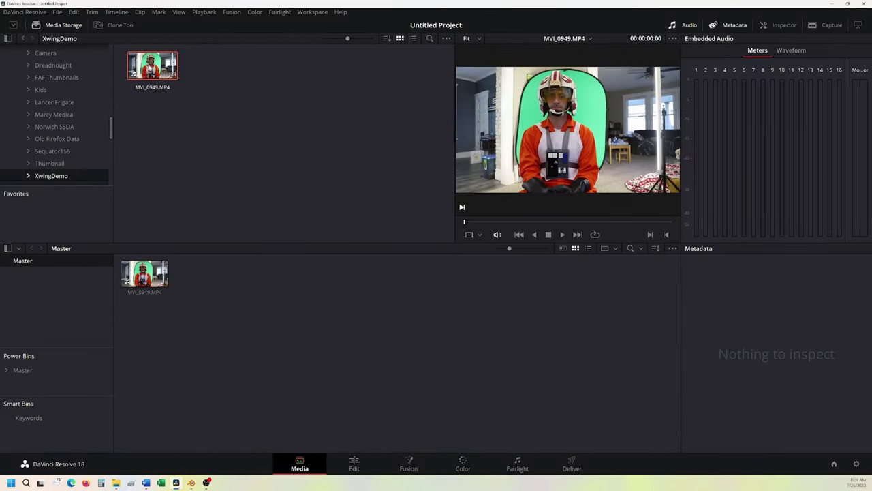
pyautogui.click(359, 464)
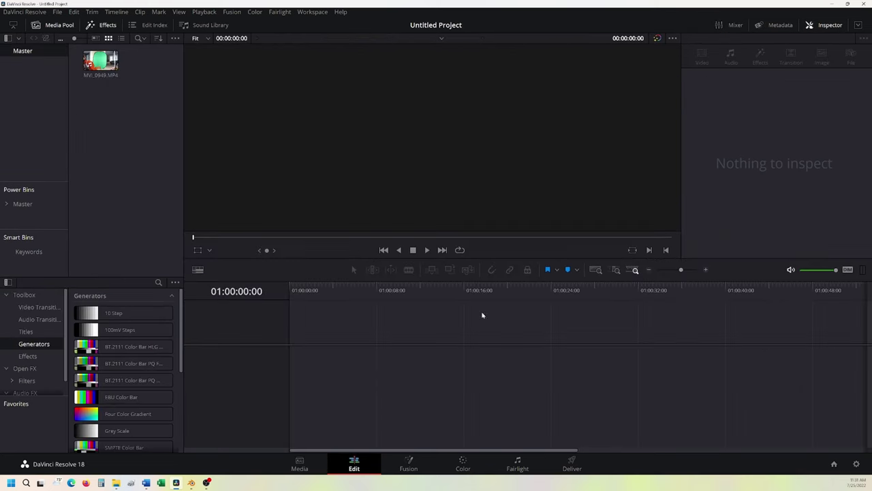
pyautogui.click(102, 66)
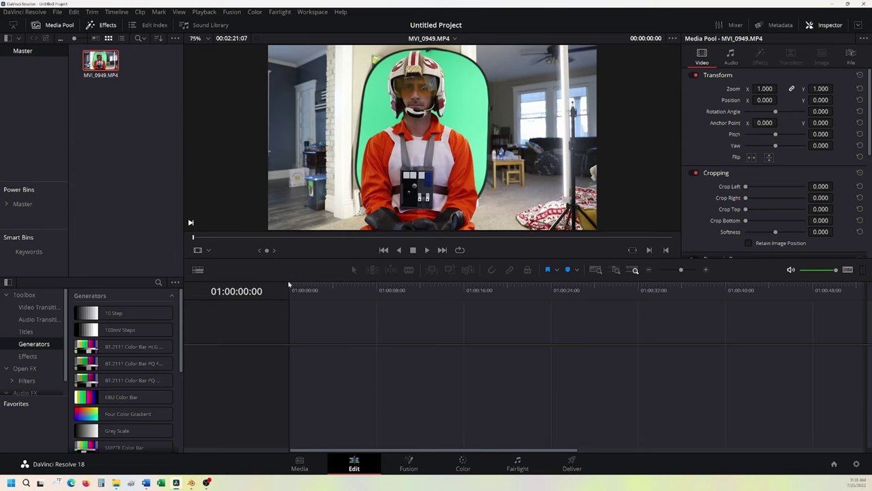
# - Mark in and out points around a 4-second section and drop it onto new Timeline 1
pyautogui.moveTo(198, 241); pyautogui.dragTo(232, 240)
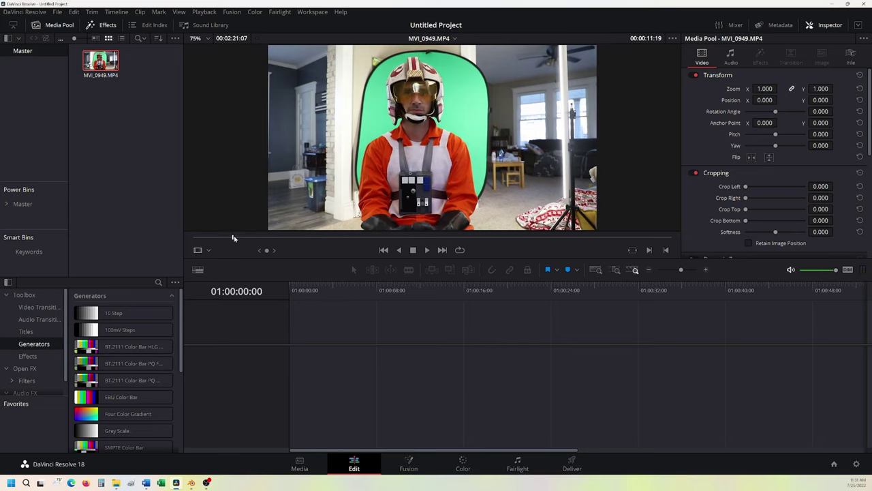
pyautogui.press('i')
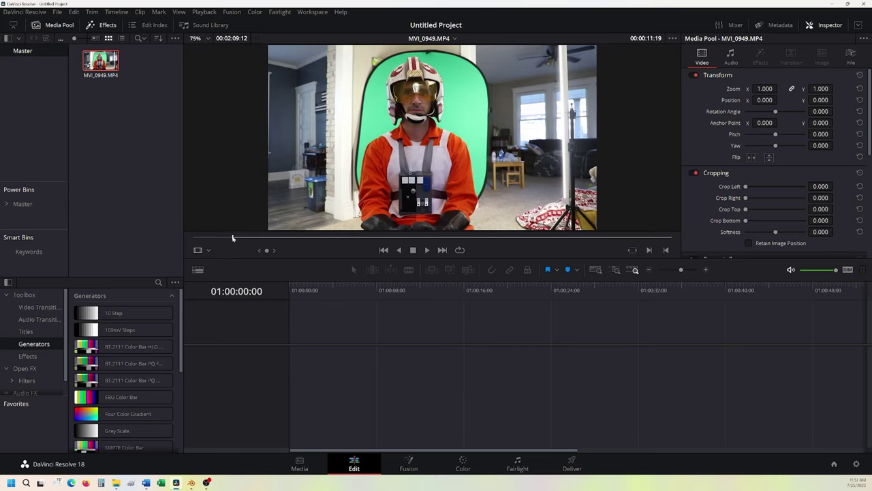
pyautogui.moveTo(233, 238); pyautogui.dragTo(250, 238)
pyautogui.press('o')
pyautogui.moveTo(298, 162)
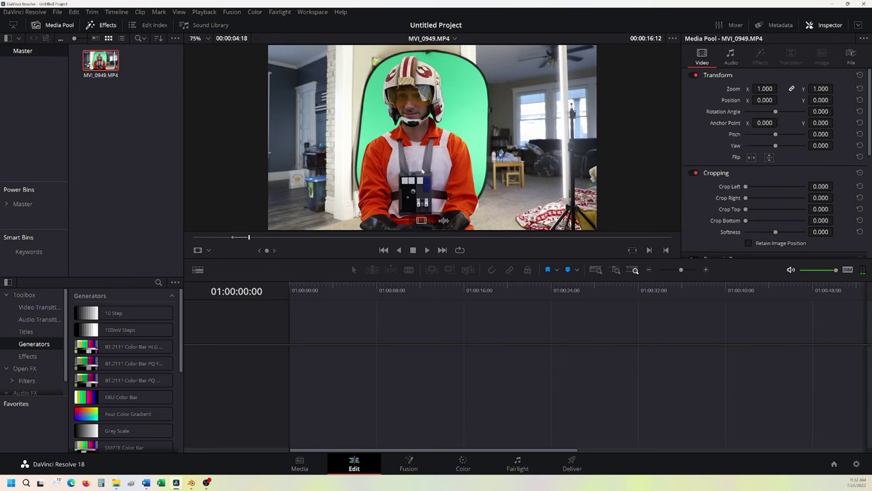
pyautogui.moveTo(421, 171); pyautogui.dragTo(331, 347)
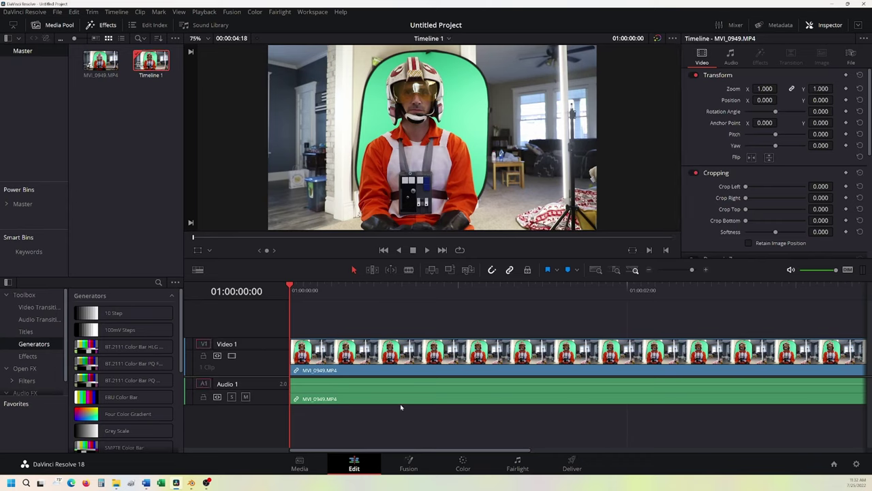
pyautogui.keyDown('ctrl'); pyautogui.scroll(-4, 403, 398); pyautogui.keyUp('ctrl')
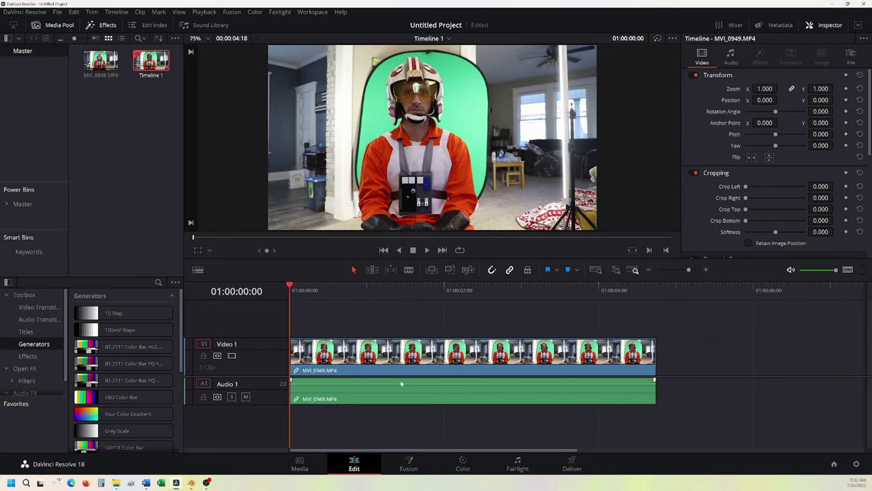
# - Open the pilot clip in Fusion, widen the node graph, and add a Delta Keyer after MediaIn1
pyautogui.click(348, 356)
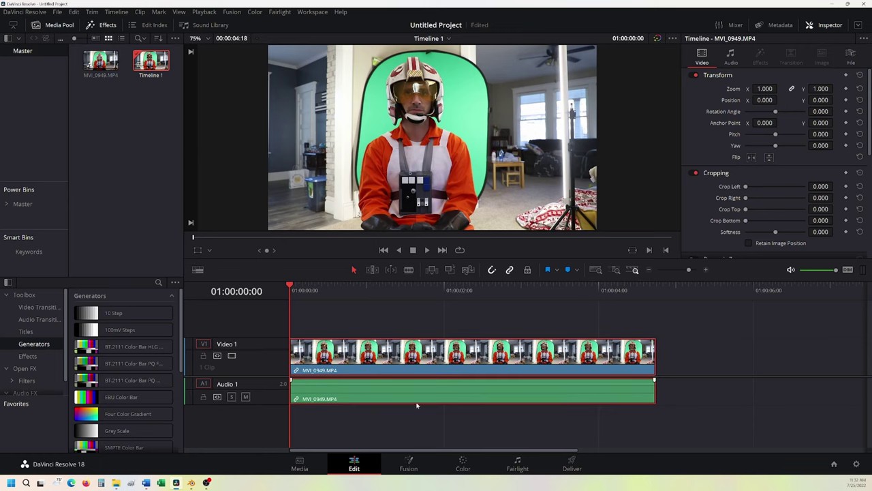
pyautogui.click(408, 463)
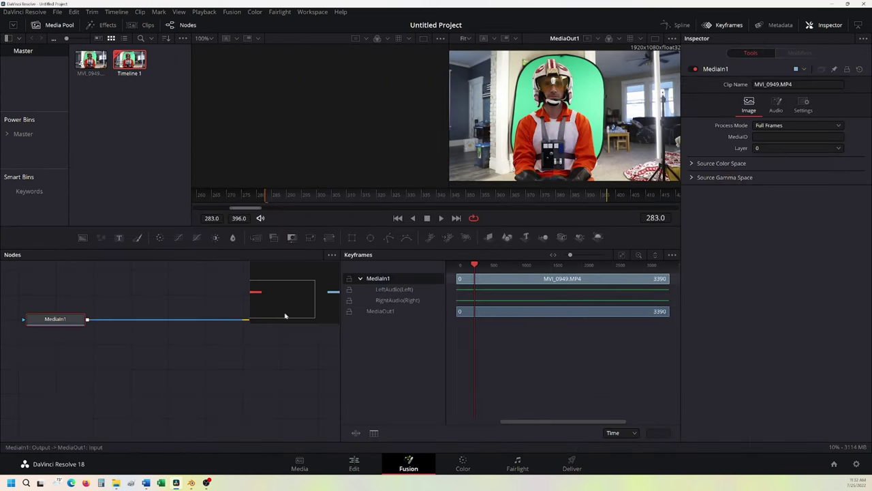
pyautogui.moveTo(342, 253); pyautogui.dragTo(671, 253)
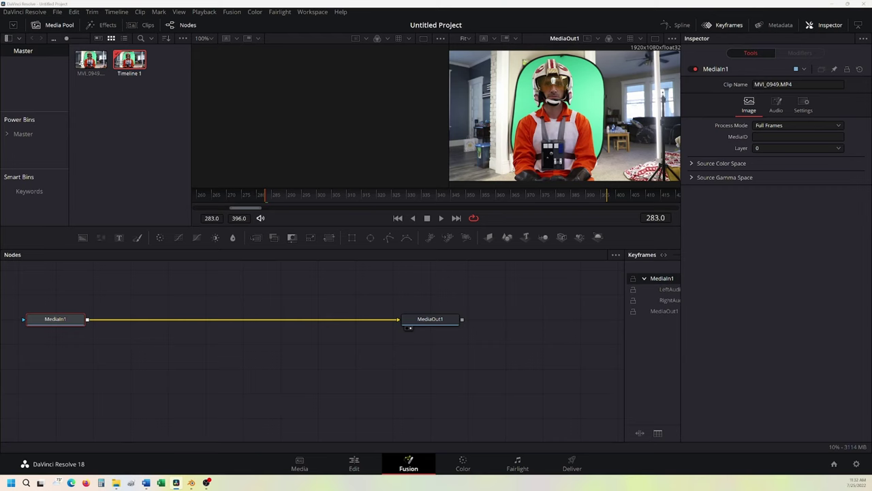
pyautogui.hotkey('shift', 'space')
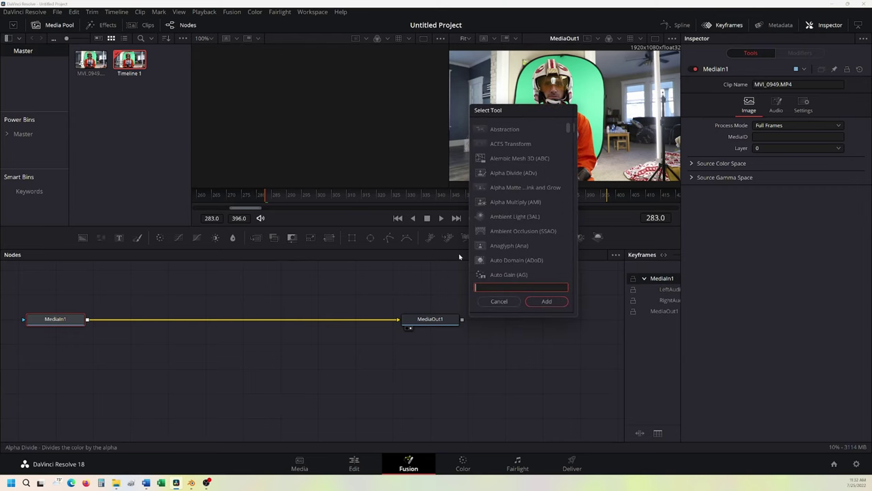
pyautogui.write('delta')
pyautogui.press('Return')
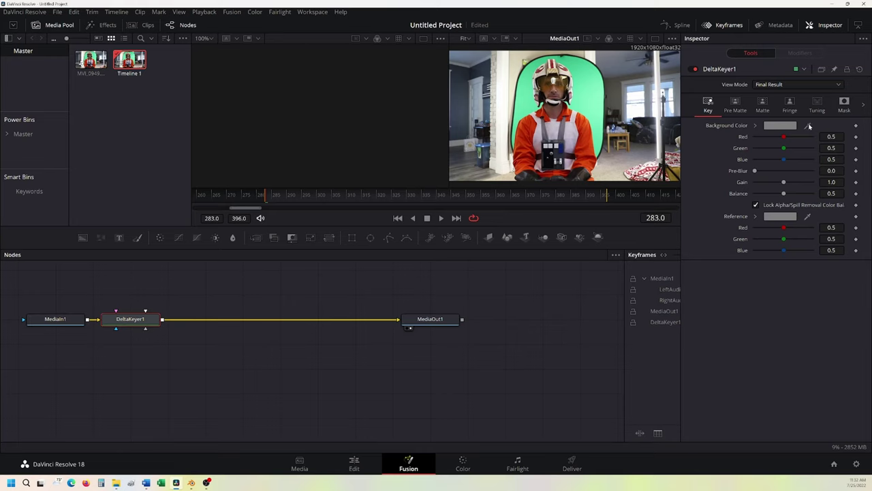
# - Sample the green screen as DeltaKeyer1's background colour and preview the alpha matte enlarged
pyautogui.moveTo(809, 126); pyautogui.dragTo(603, 99)
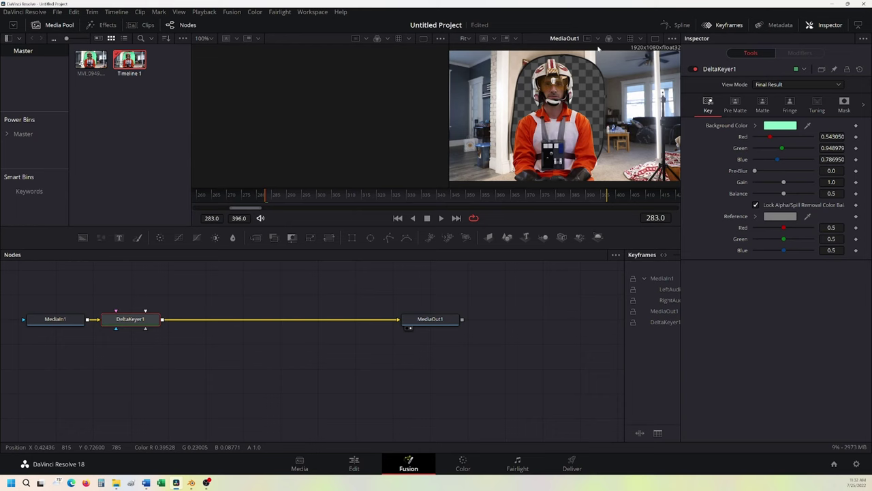
pyautogui.click(654, 38)
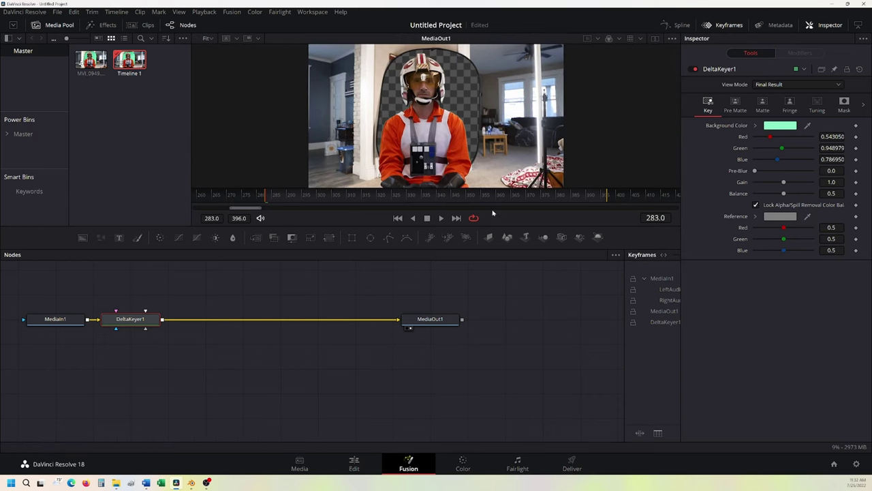
pyautogui.moveTo(494, 226); pyautogui.dragTo(493, 316)
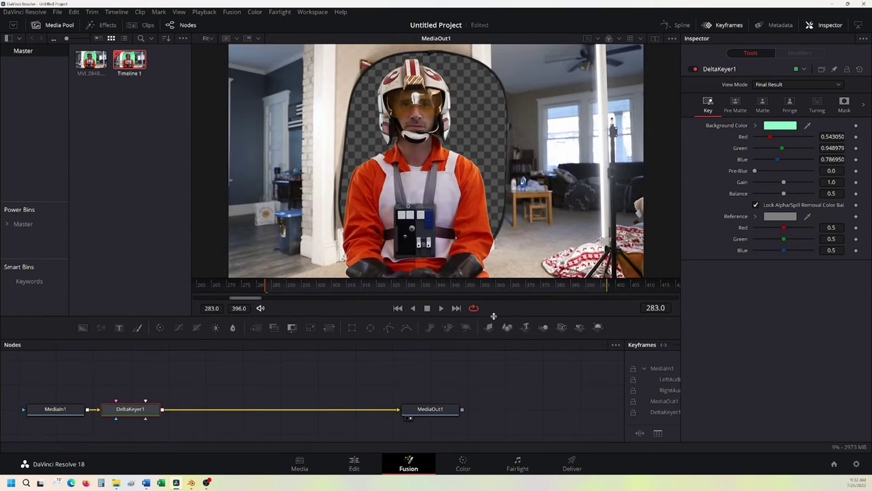
pyautogui.click(609, 38)
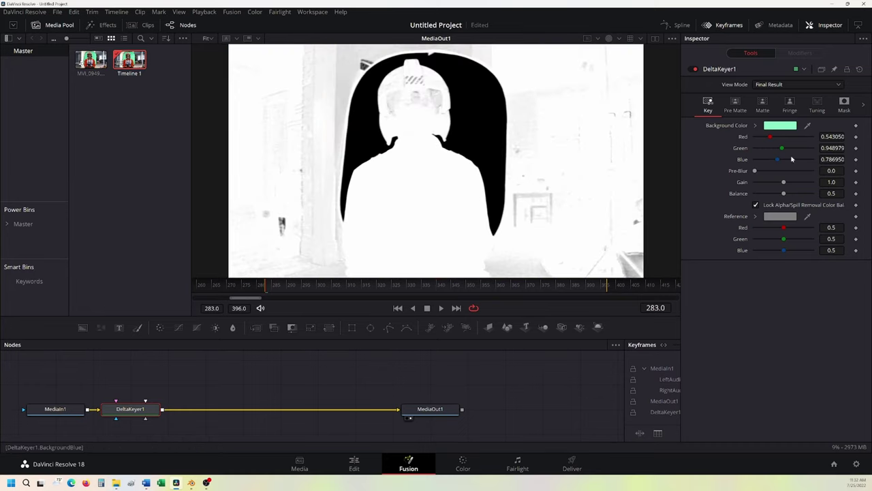
# - Set matte Threshold High to 0.794, Clean Foreground 0.00165 and Clean Background 0.00213
pyautogui.click(762, 105)
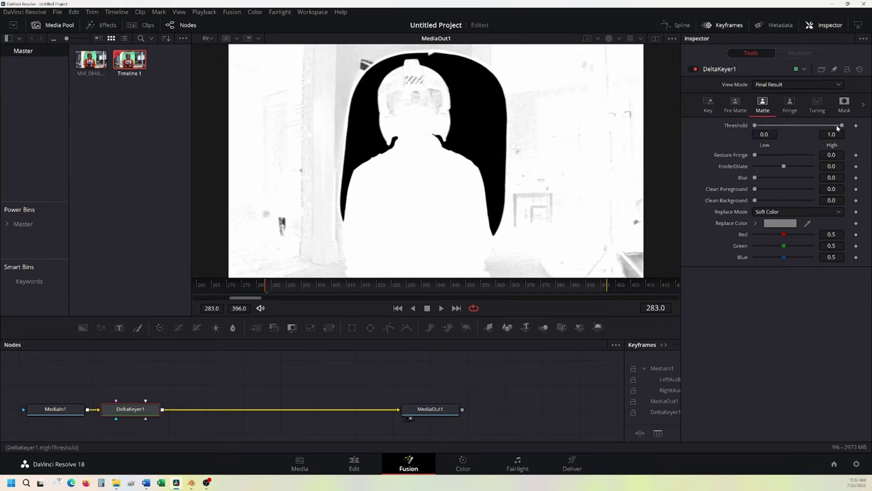
pyautogui.moveTo(841, 125); pyautogui.dragTo(825, 128)
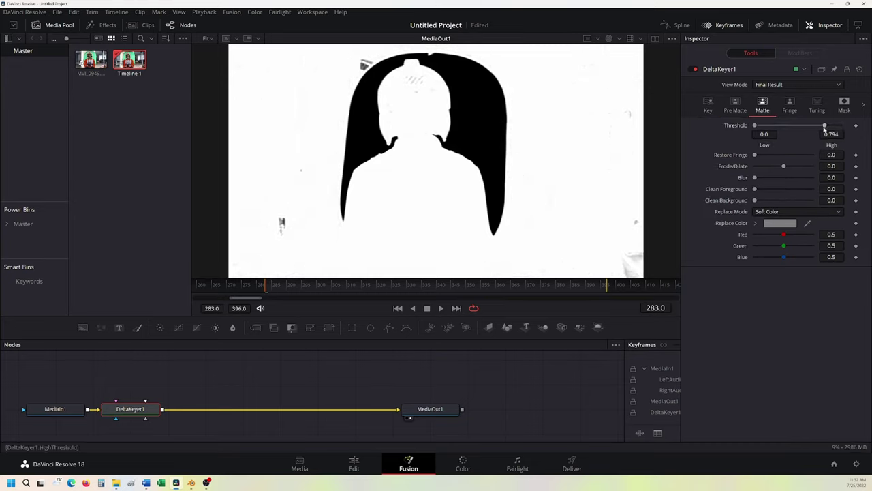
pyautogui.moveTo(754, 189); pyautogui.dragTo(767, 201)
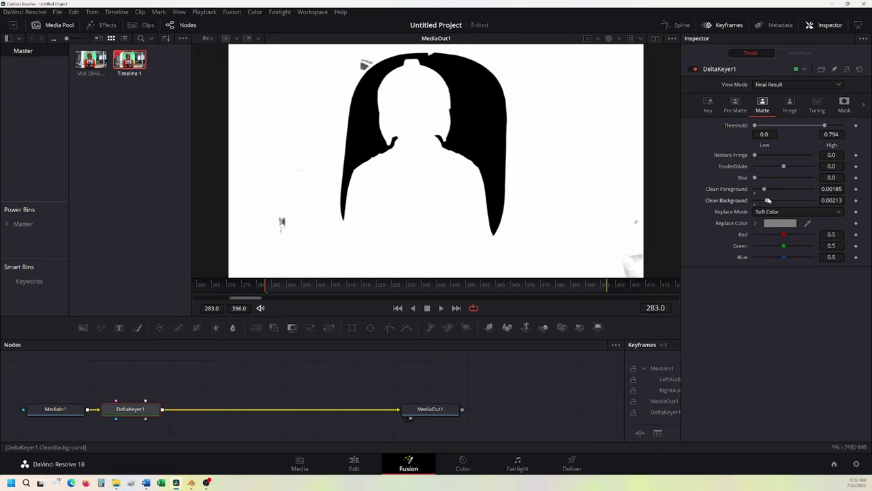
# - Add a Polygon node as DeltaKeyer1's garbage matte and draw a closed shape around the pilot
pyautogui.click(608, 39)
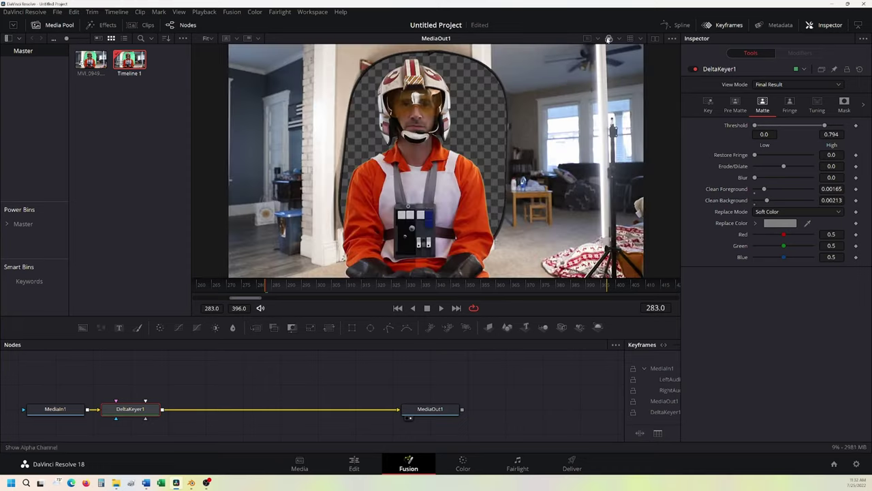
pyautogui.click(387, 329)
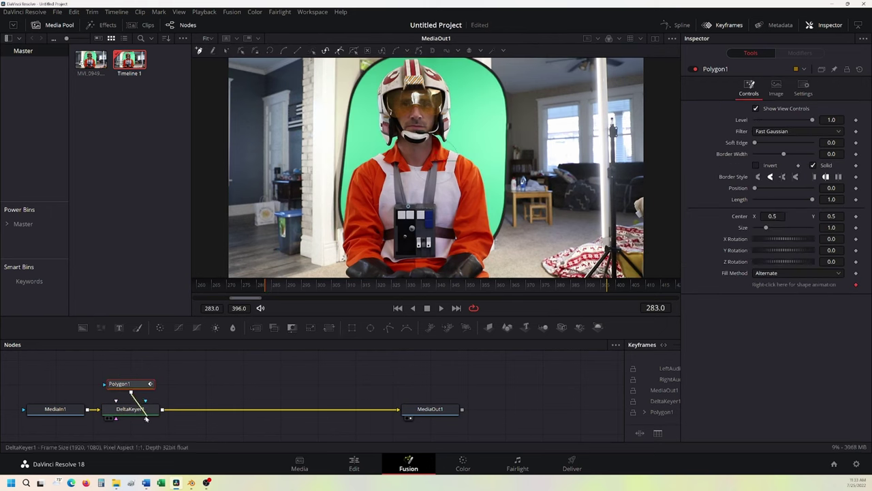
pyautogui.moveTo(145, 418); pyautogui.dragTo(145, 417)
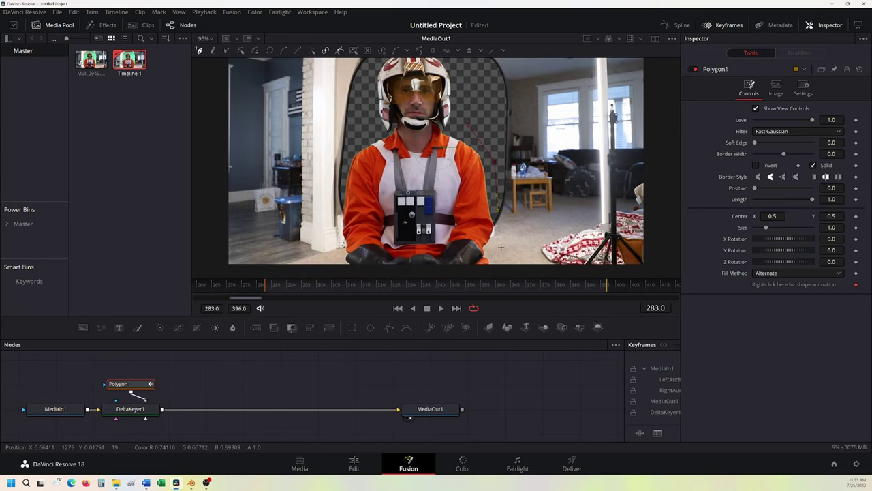
pyautogui.scroll(2, 648, 195)
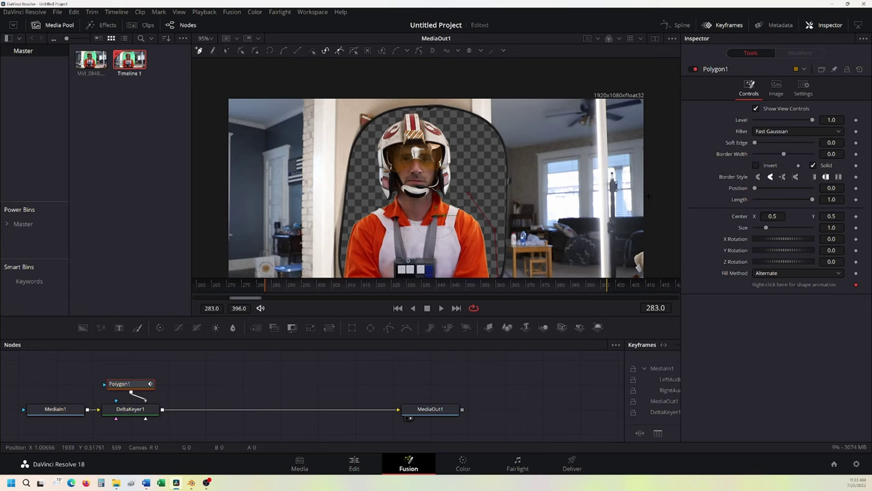
pyautogui.scroll(-2, 644, 201)
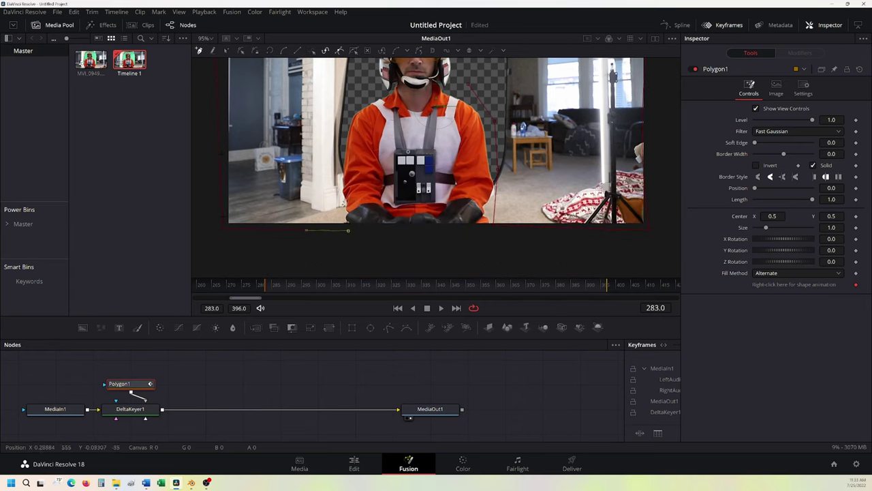
pyautogui.scroll(3, 340, 169)
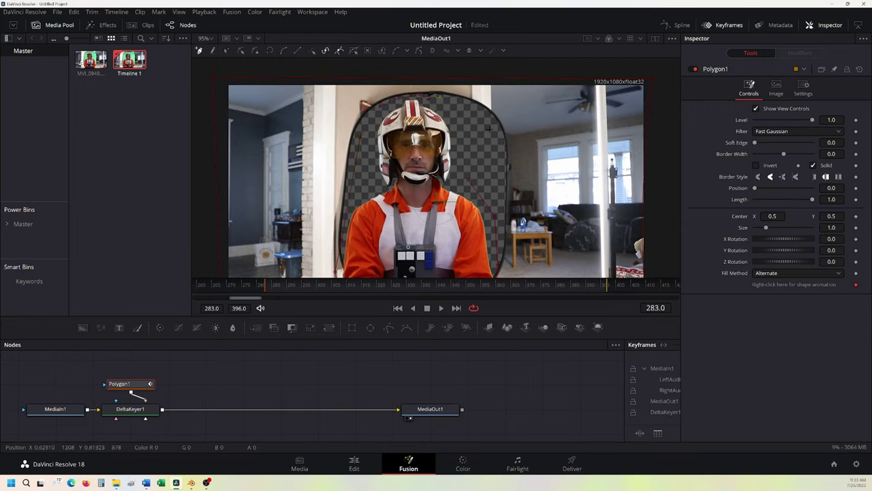
pyautogui.hotkey('shift', 'c')
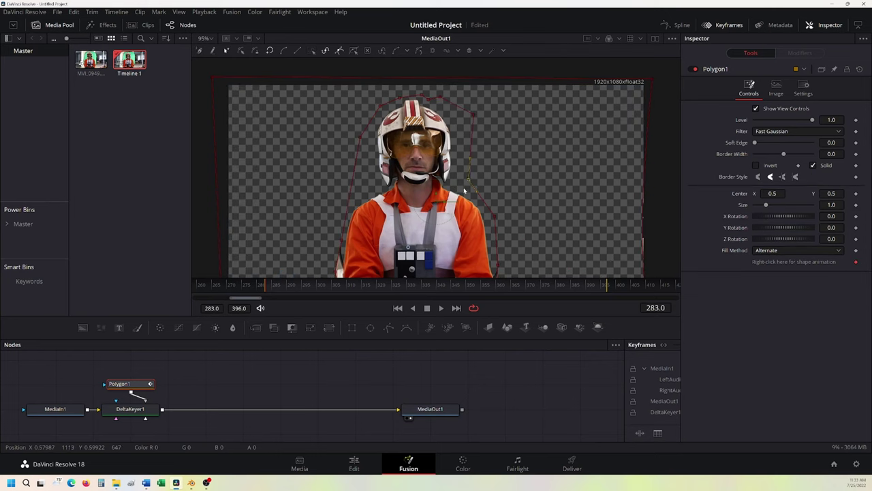
pyautogui.scroll(-3, 466, 193)
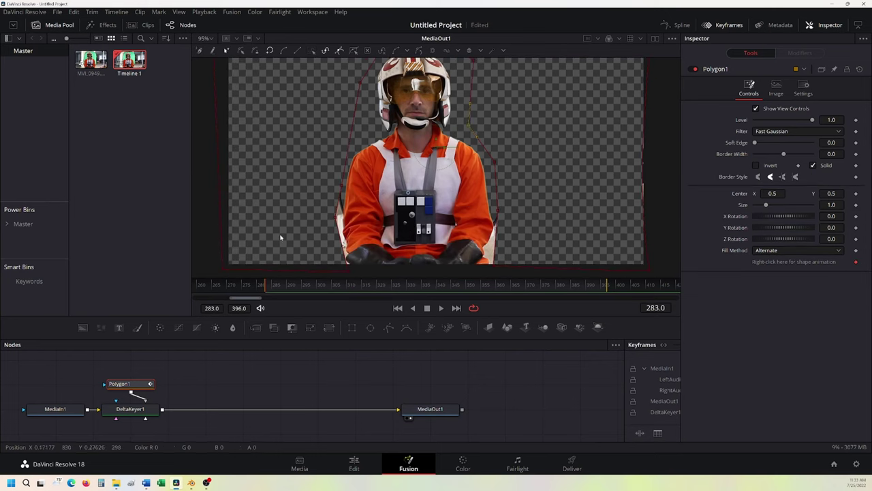
# - Check the key on the Edit page, then extend Polygon1's bottom corner to the frame bottom
pyautogui.click(355, 462)
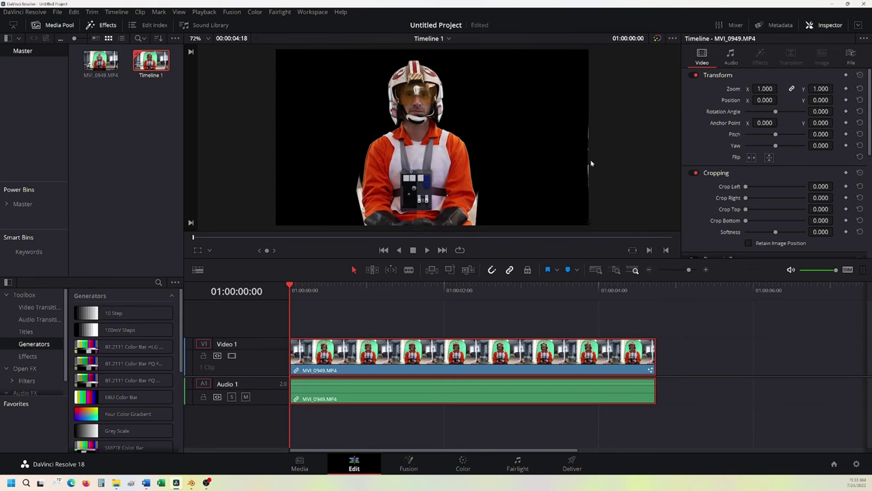
pyautogui.click(409, 463)
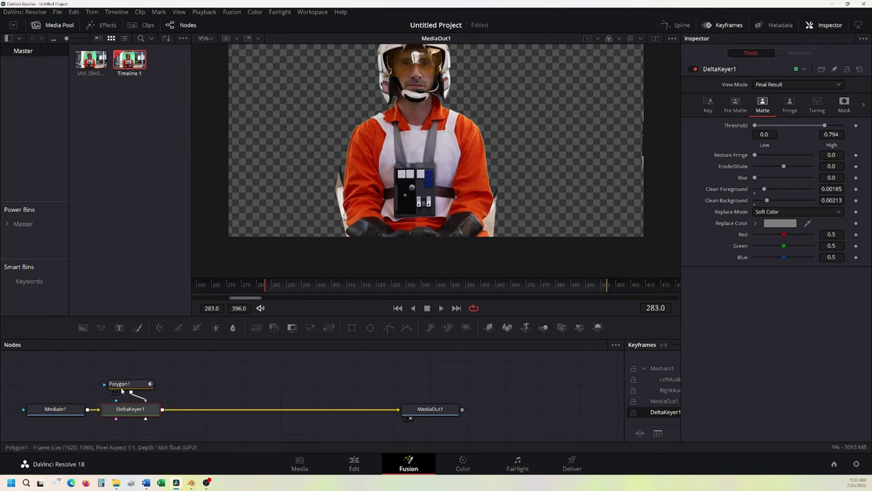
pyautogui.click(123, 385)
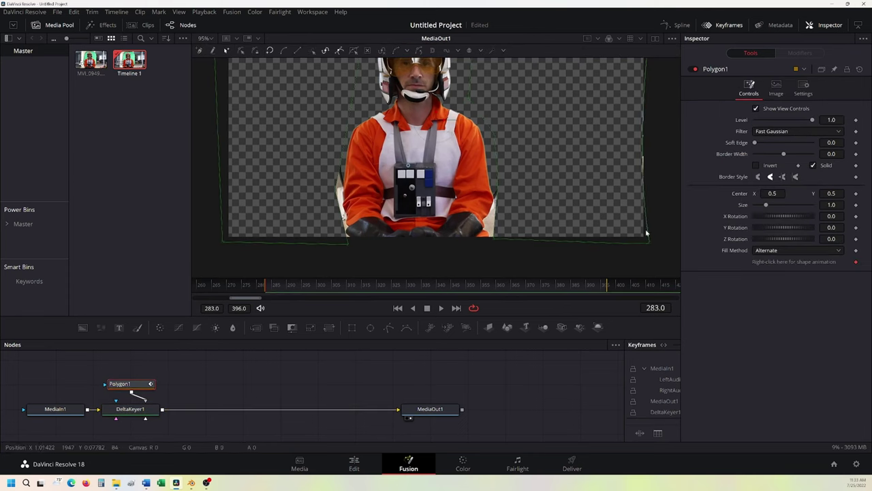
pyautogui.moveTo(648, 244); pyautogui.dragTo(666, 273)
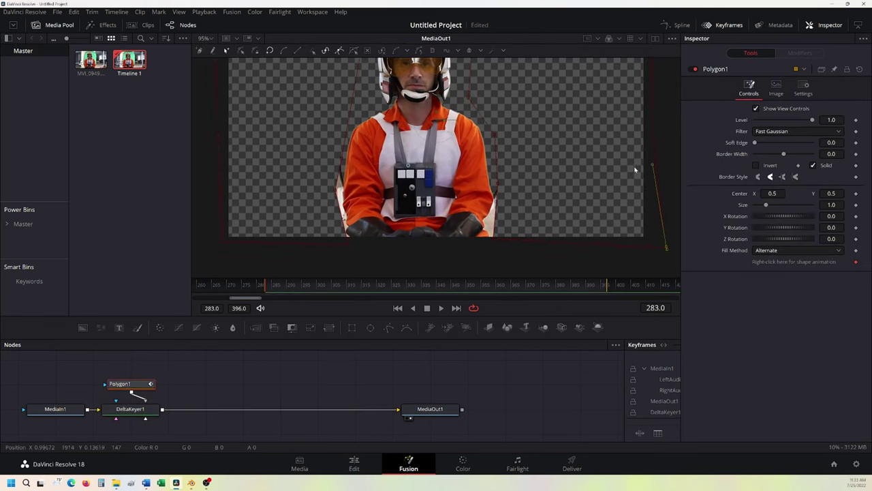
# - Move the keyed pilot clip up from Video 1 to Video 2 on the Edit page
pyautogui.click(354, 462)
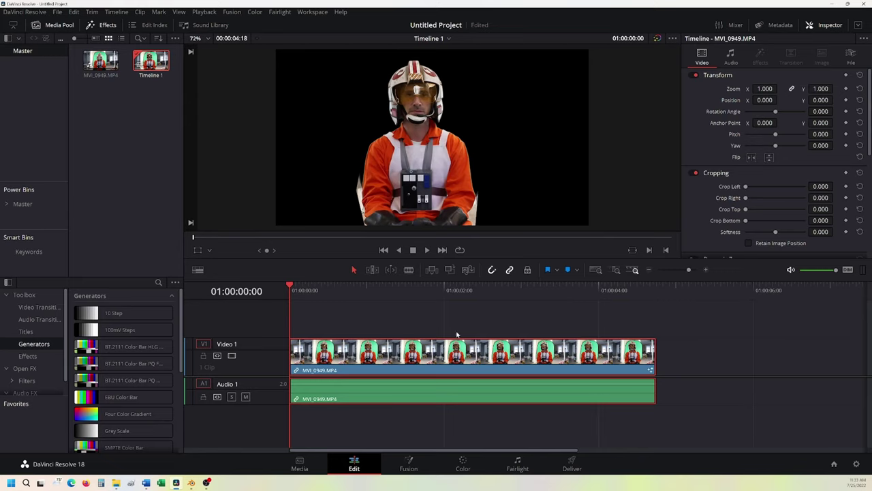
pyautogui.moveTo(414, 361); pyautogui.dragTo(410, 331)
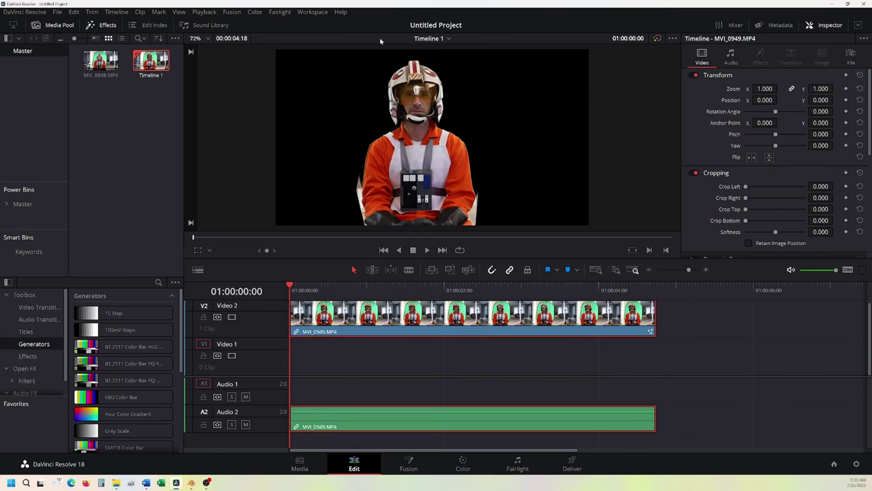
pyautogui.scroll(-3, 113, 413)
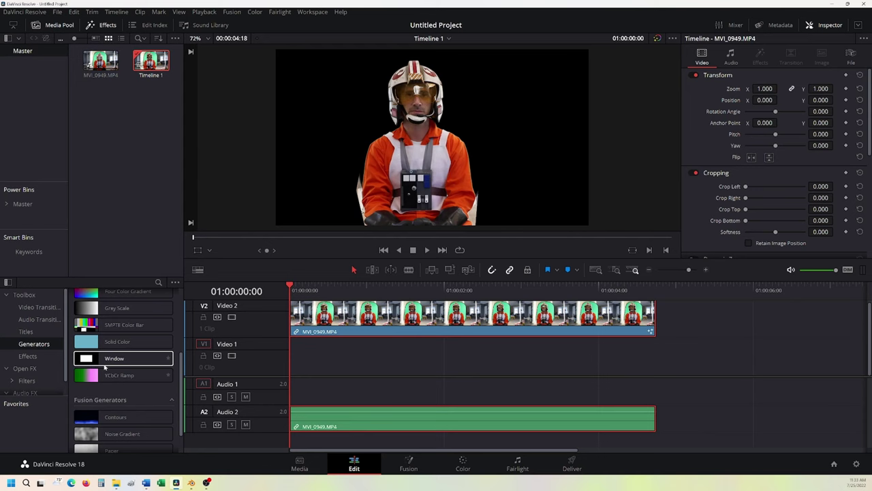
# - Test an orange Solid Color background on Video 1, then delete it and return the pilot clip to Video 1
pyautogui.moveTo(116, 343); pyautogui.dragTo(310, 363)
pyautogui.click(366, 351)
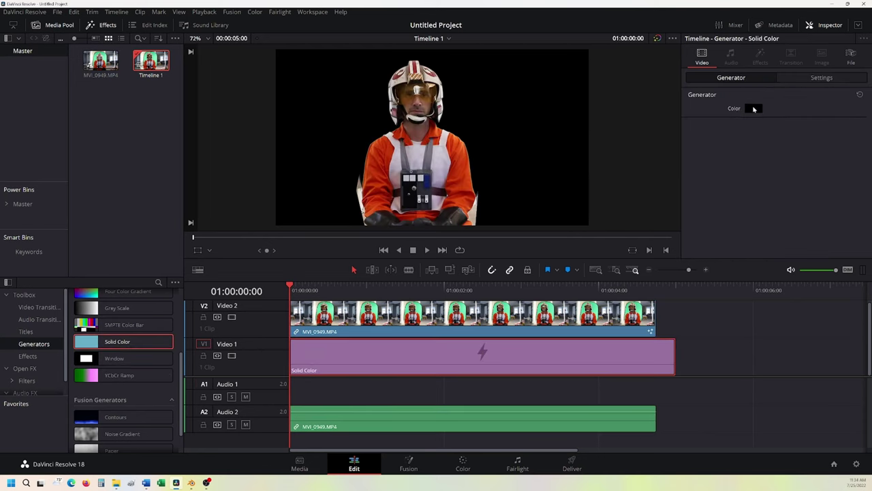
pyautogui.click(753, 108)
pyautogui.click(382, 195)
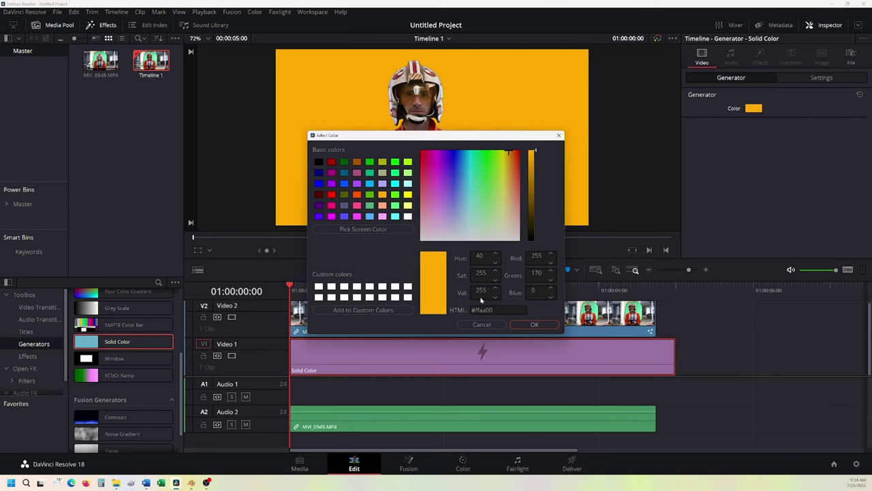
pyautogui.click(520, 326)
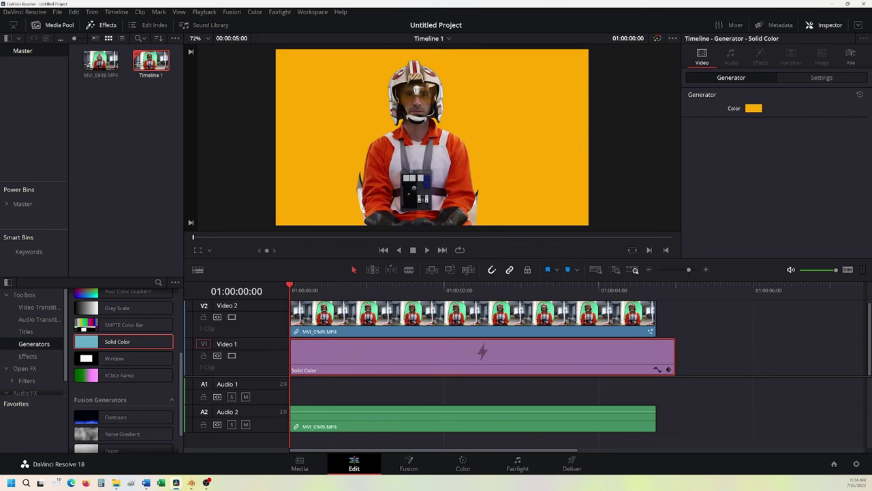
pyautogui.press('Delete')
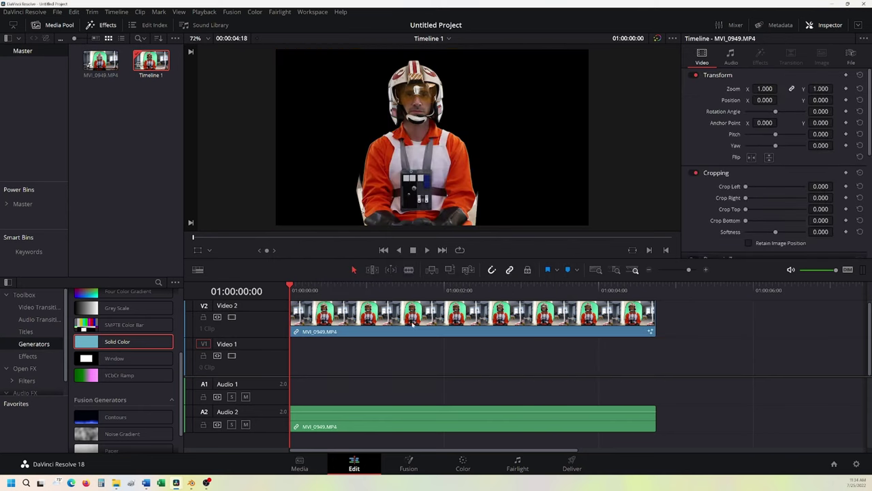
pyautogui.moveTo(386, 317); pyautogui.dragTo(384, 355)
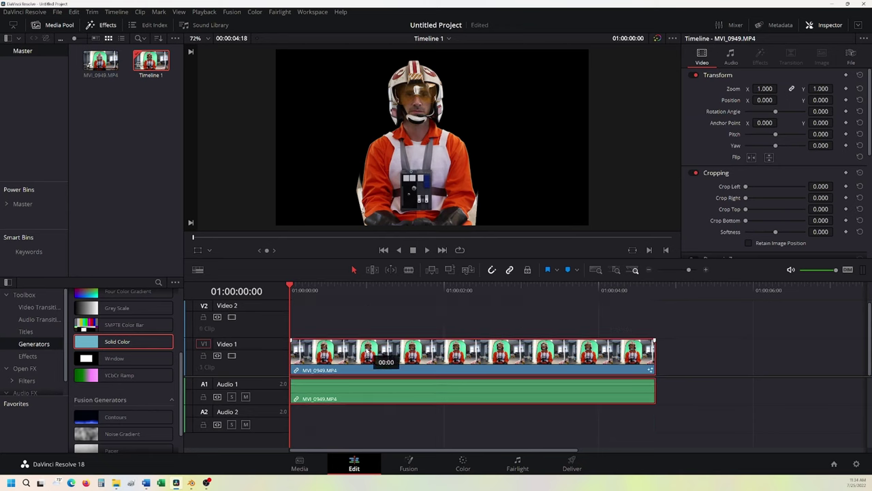
# - Work out 396 − 283 = 113 frames in Calculator, then return to the Edit page timeline
pyautogui.click(409, 464)
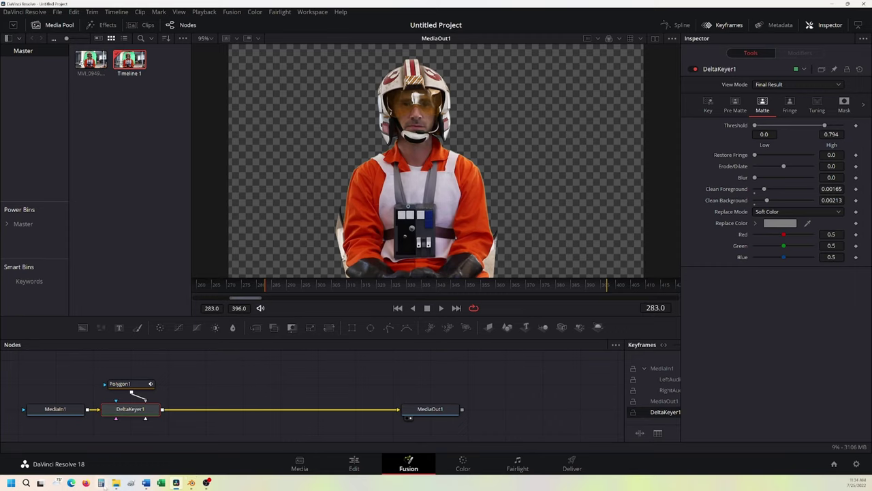
pyautogui.click(101, 483)
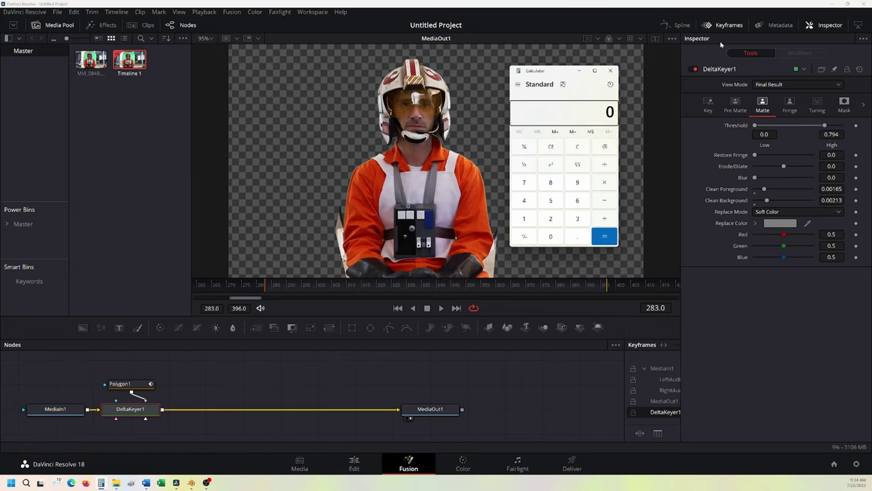
pyautogui.write('396-193')
pyautogui.press('BackSpace')
pyautogui.press('BackSpace')
pyautogui.press('BackSpace')
pyautogui.write('283')
pyautogui.press('Return')
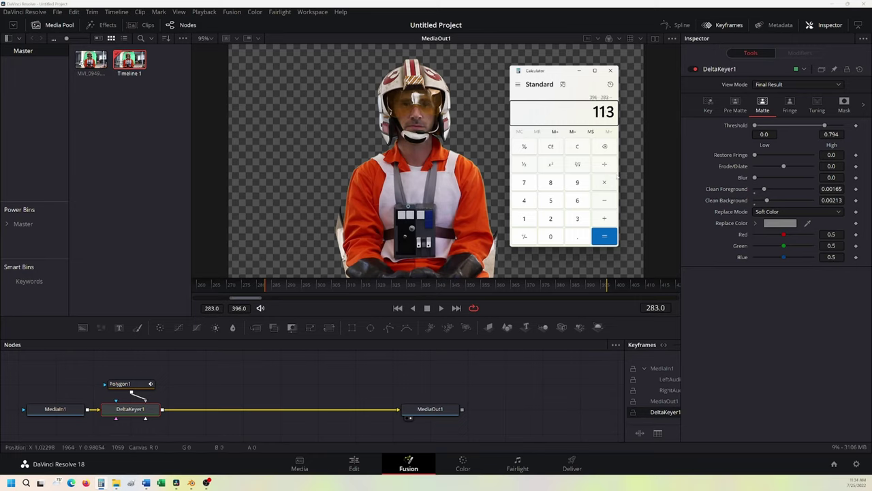
pyautogui.click(580, 71)
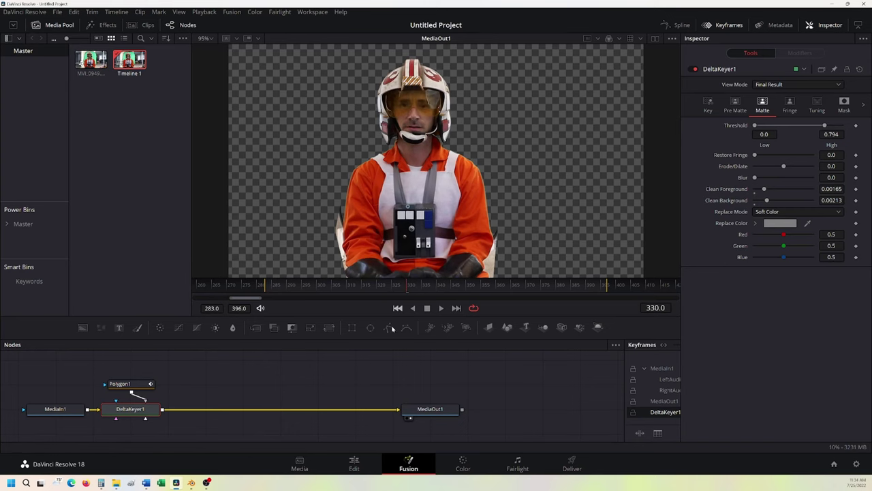
pyautogui.click(354, 464)
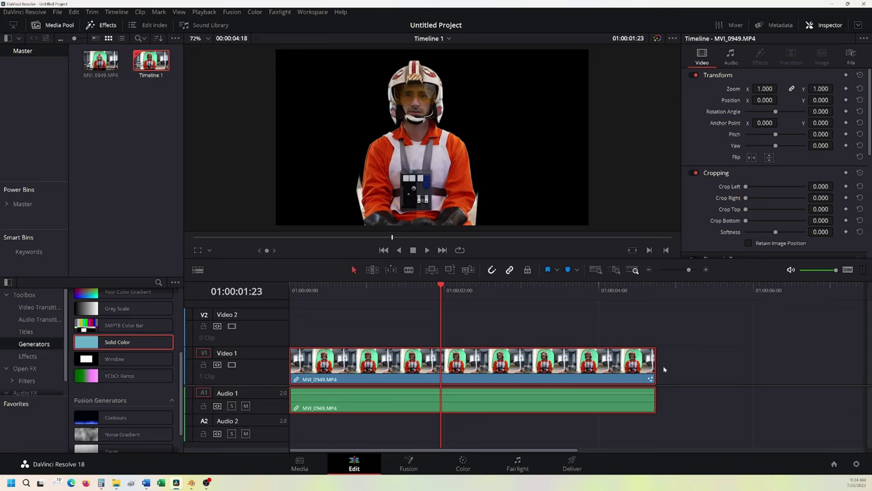
# - Trim MVI_0949.MP4 to end at 01:00:01:23, then return the playhead to the clip's start
pyautogui.moveTo(656, 365); pyautogui.dragTo(441, 359)
pyautogui.click(396, 316)
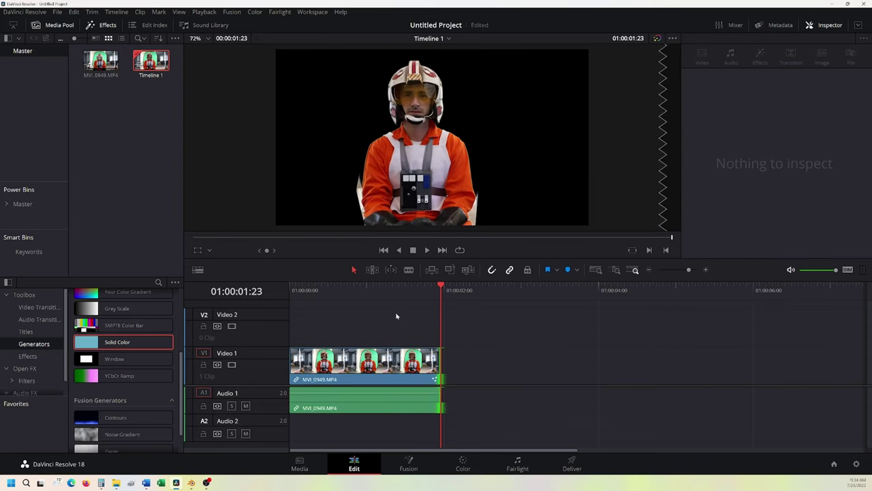
pyautogui.click(307, 291)
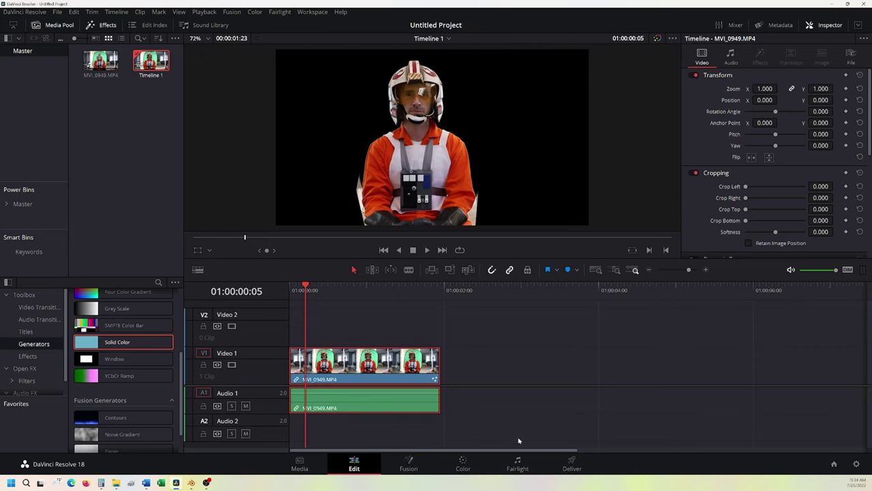
# - Rename the render output from Untitled to Xwingdemo and target the Desktop XwingDemo folder
pyautogui.click(571, 463)
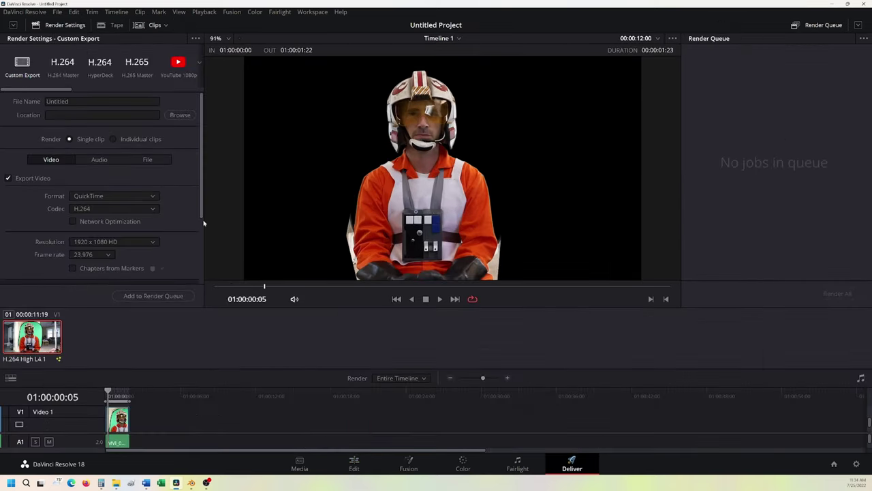
pyautogui.click(86, 102)
pyautogui.press('BackSpace')
pyautogui.press('BackSpace')
pyautogui.press('BackSpace')
pyautogui.press('BackSpace')
pyautogui.press('BackSpace')
pyautogui.press('BackSpace')
pyautogui.press('BackSpace')
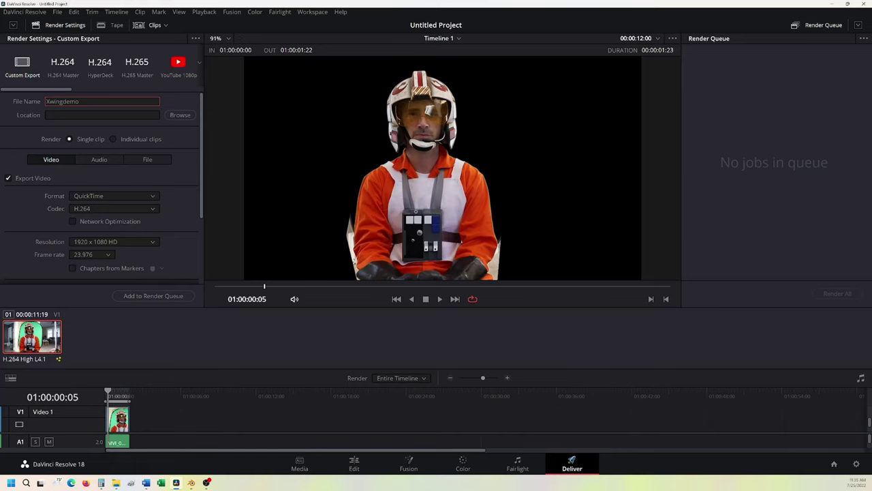
pyautogui.click(176, 114)
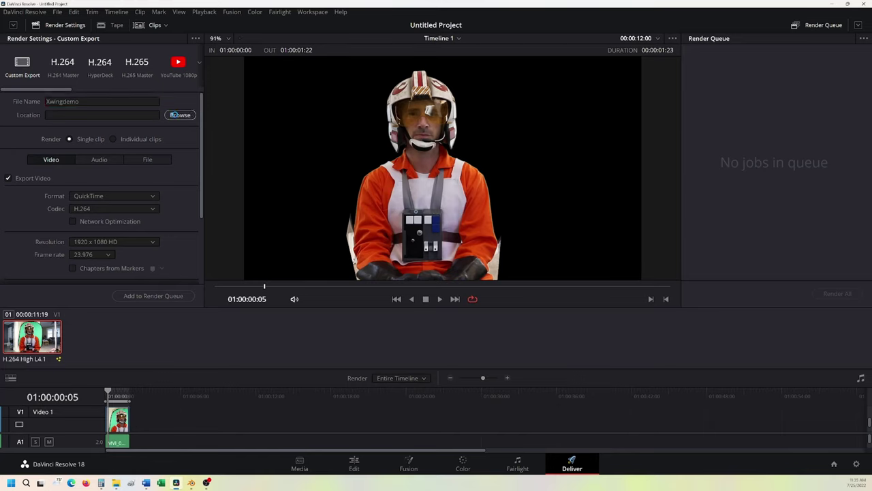
pyautogui.scroll(3, 27, 106)
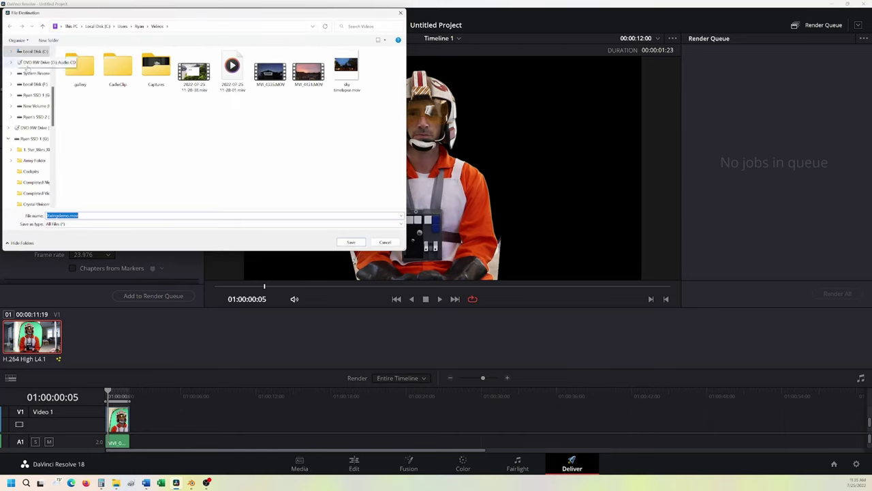
pyautogui.scroll(3, 28, 106)
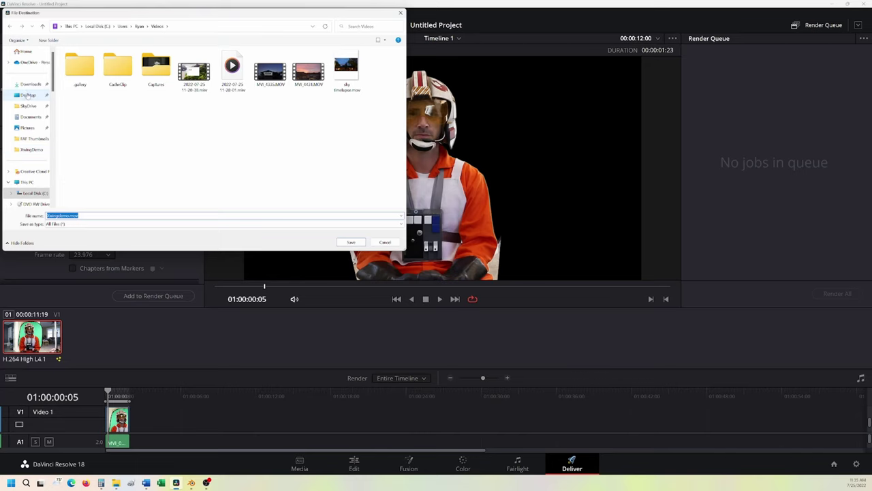
pyautogui.click(27, 95)
pyautogui.doubleClick(229, 106)
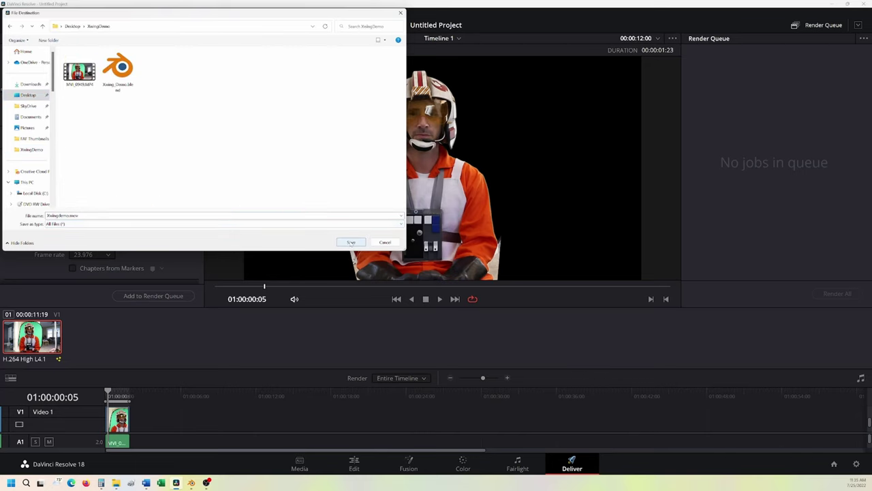
pyautogui.click(350, 242)
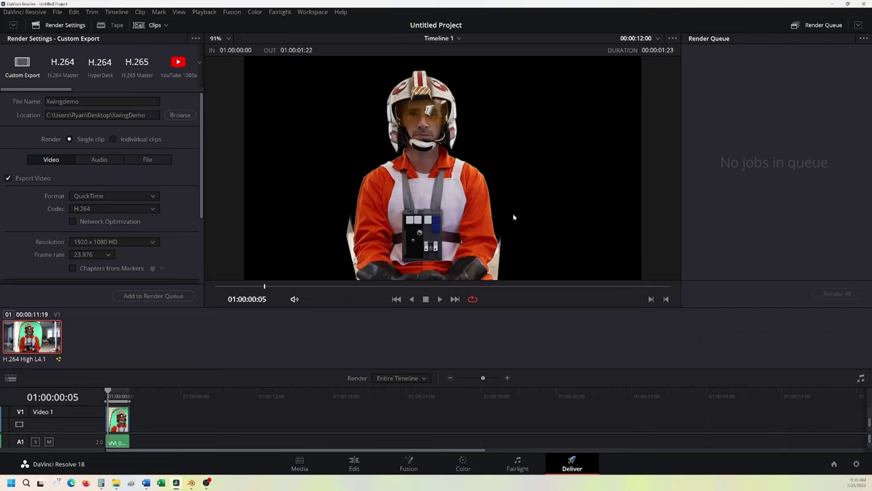
# - Keep the QuickTime format, use the GoPro CineForm codec at RGB 16-bit, and enable Export Alpha
pyautogui.click(137, 197)
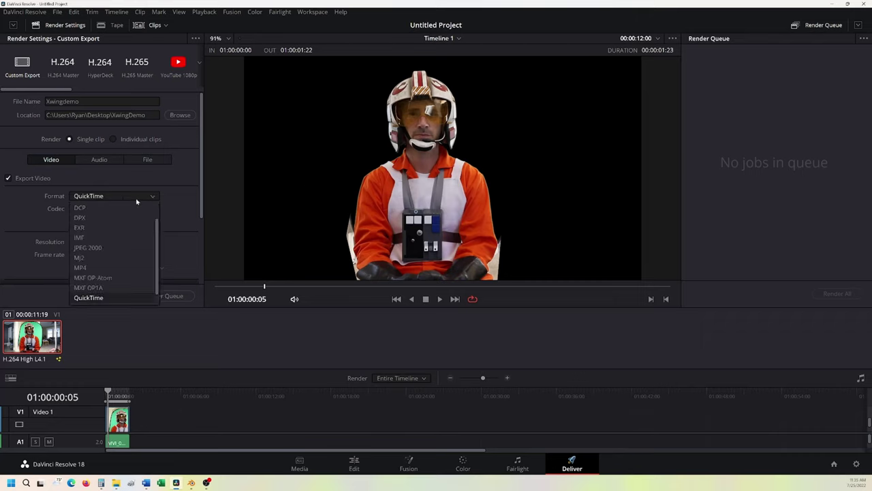
pyautogui.click(133, 200)
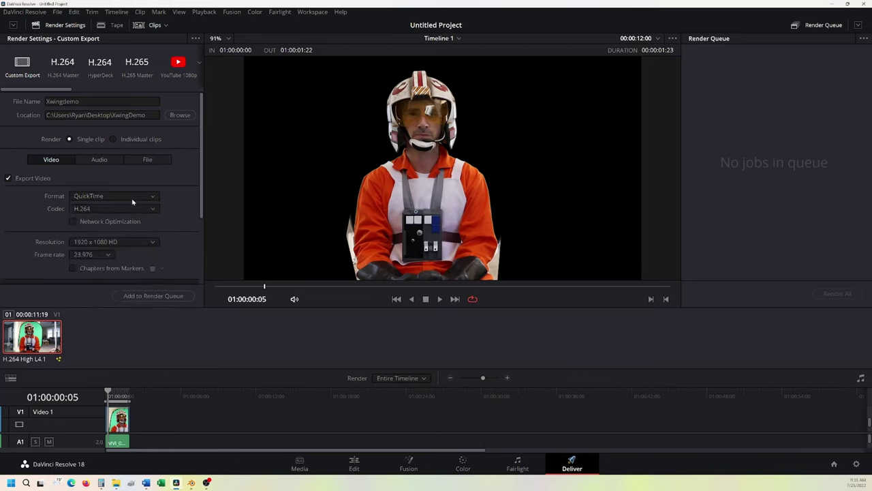
pyautogui.click(99, 211)
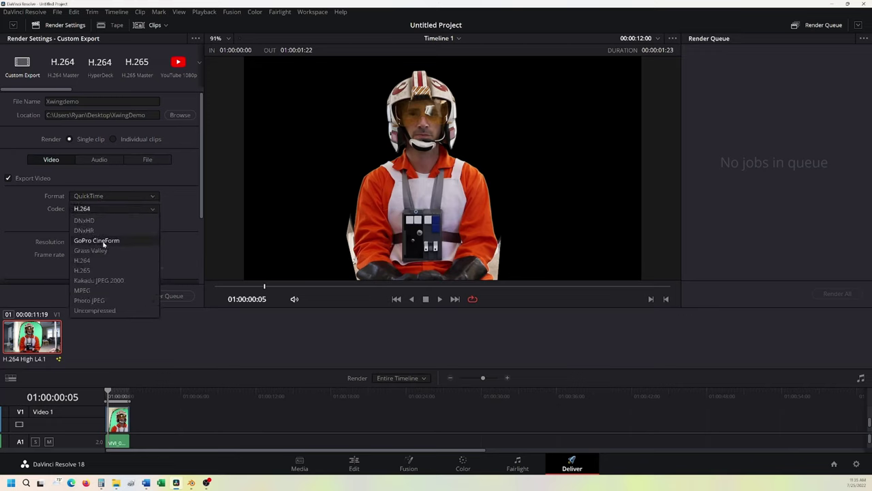
pyautogui.click(102, 242)
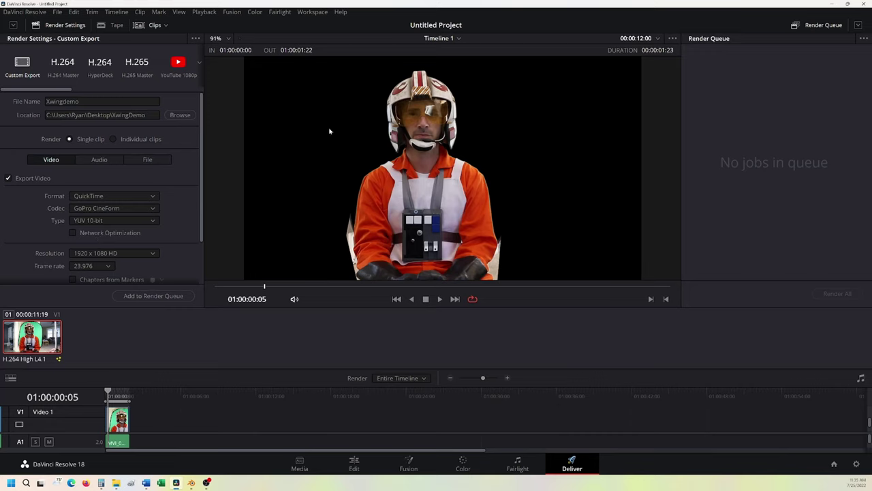
pyautogui.scroll(-2, 128, 254)
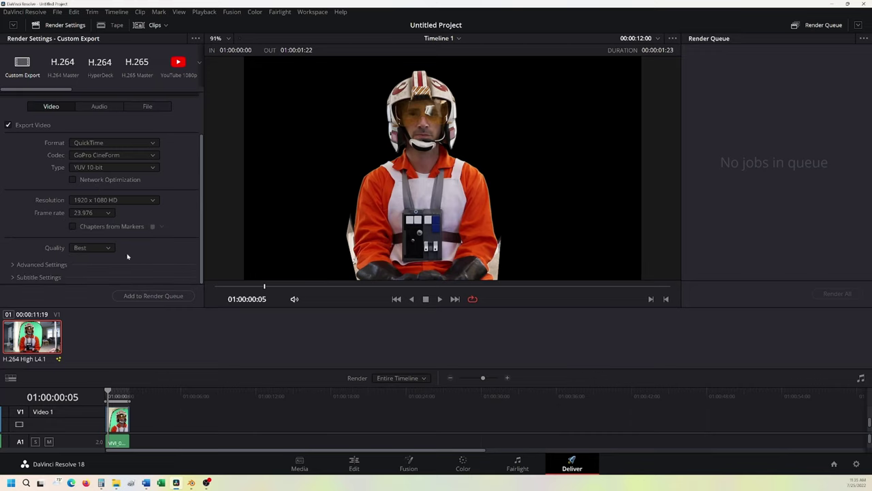
pyautogui.click(104, 170)
pyautogui.click(97, 191)
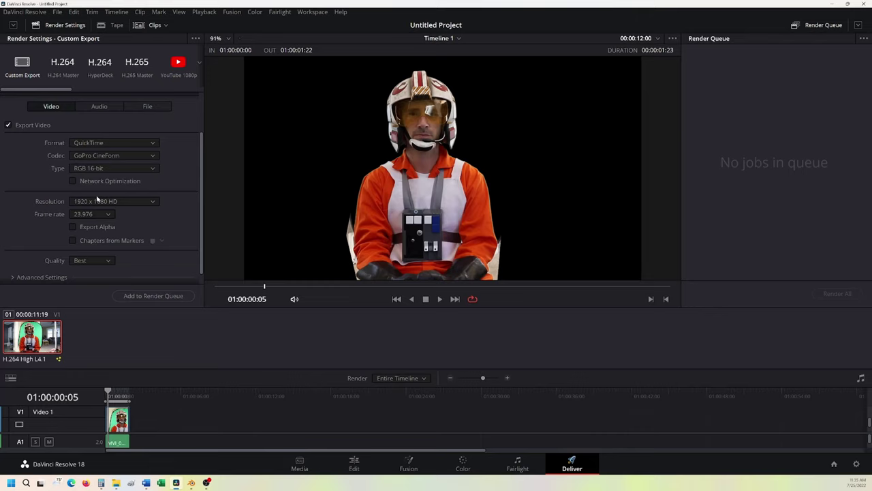
pyautogui.click(73, 227)
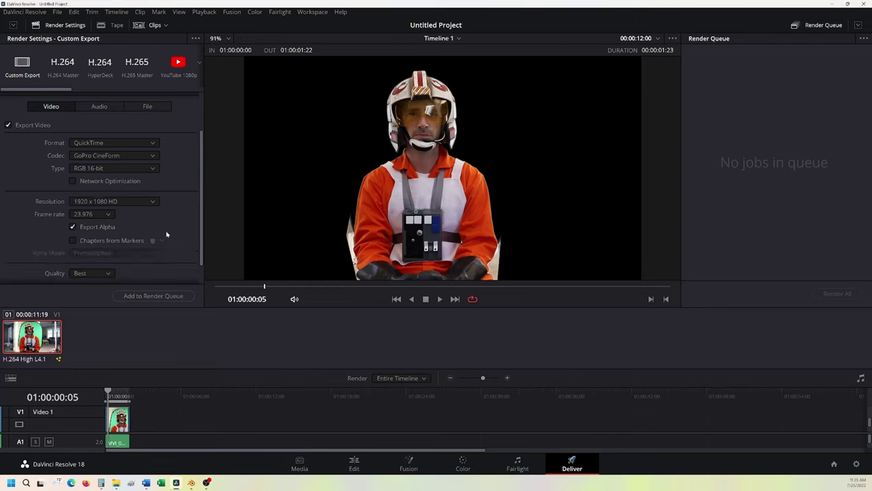
# - Return to Blender and view the Output properties: 1920×1080, 24 fps, frames 1–38, PNG RGBA
pyautogui.click(191, 482)
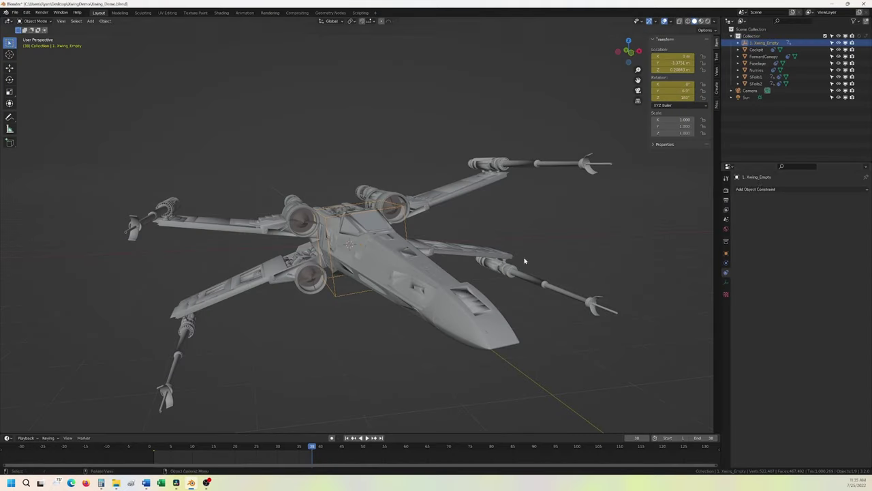
pyautogui.click(726, 199)
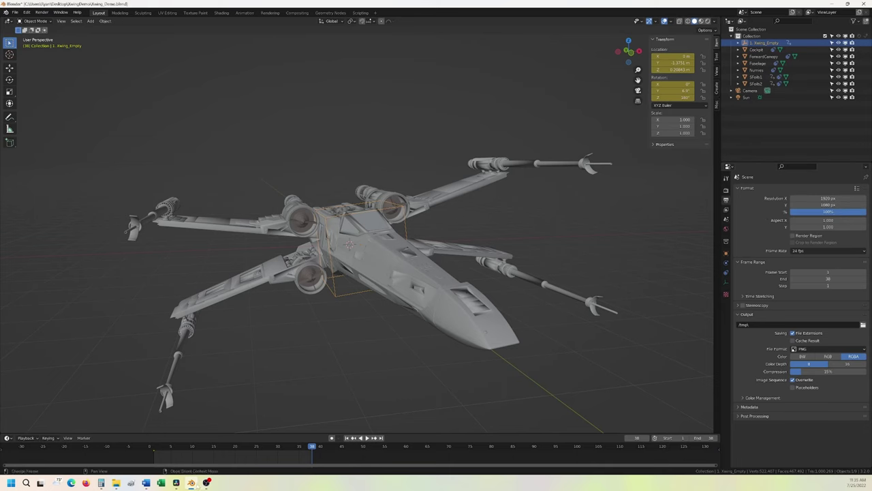
# - Queue the Xwingdemo job, render it, and minimize DaVinci Resolve
pyautogui.click(179, 467)
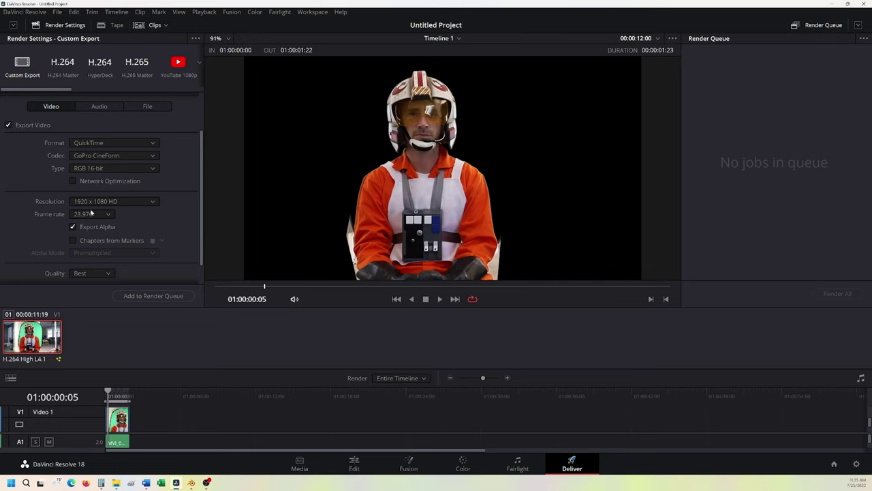
pyautogui.scroll(-1, 77, 248)
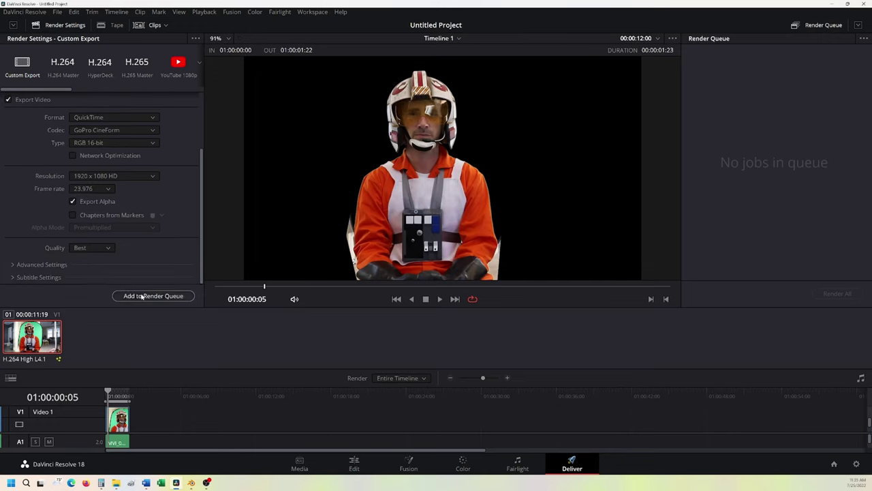
pyautogui.click(141, 297)
pyautogui.click(837, 293)
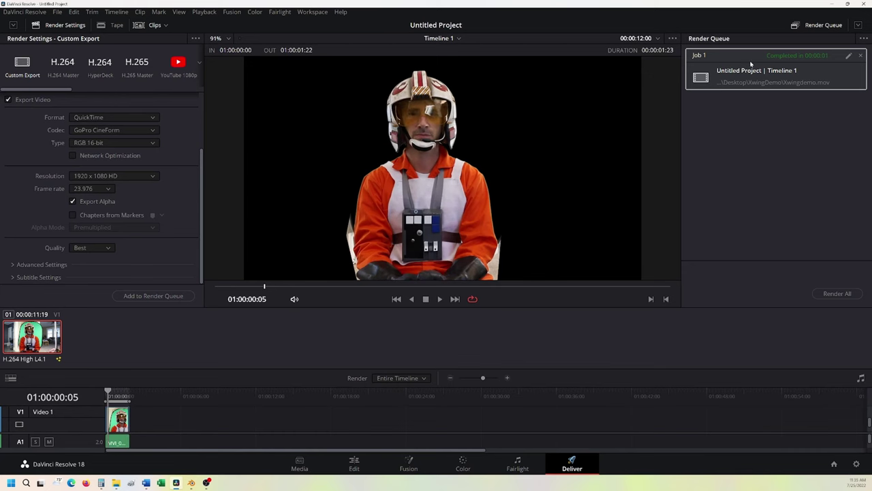
pyautogui.click(832, 4)
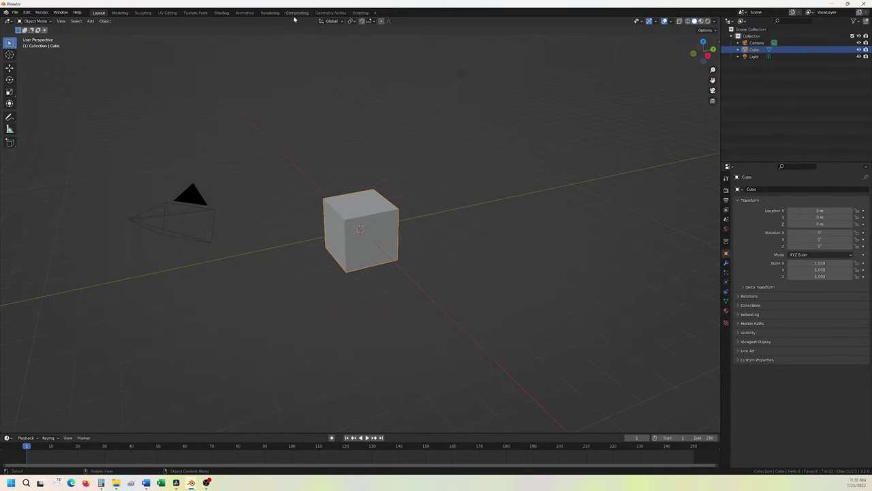
# - In the Compositing workspace, enable Use Nodes and replace Render Layers with a Movie Clip node
pyautogui.click(296, 13)
pyautogui.click(77, 21)
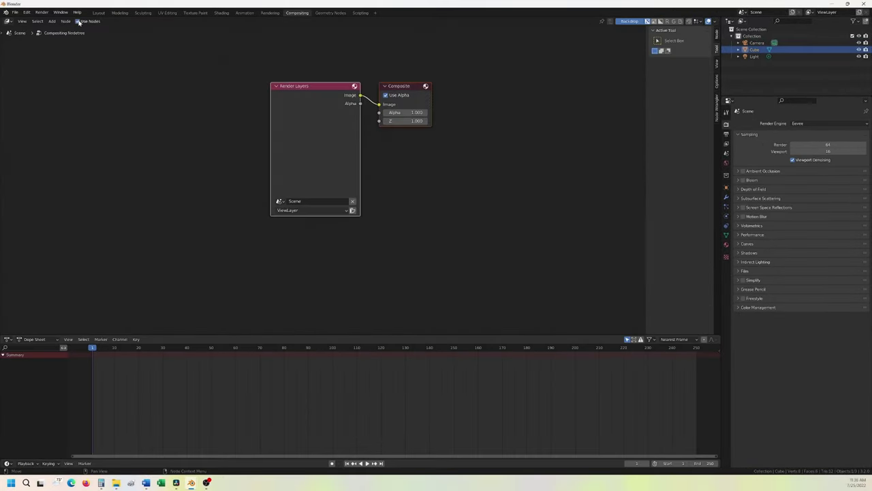
pyautogui.moveTo(392, 83); pyautogui.dragTo(548, 116)
pyautogui.click(316, 96)
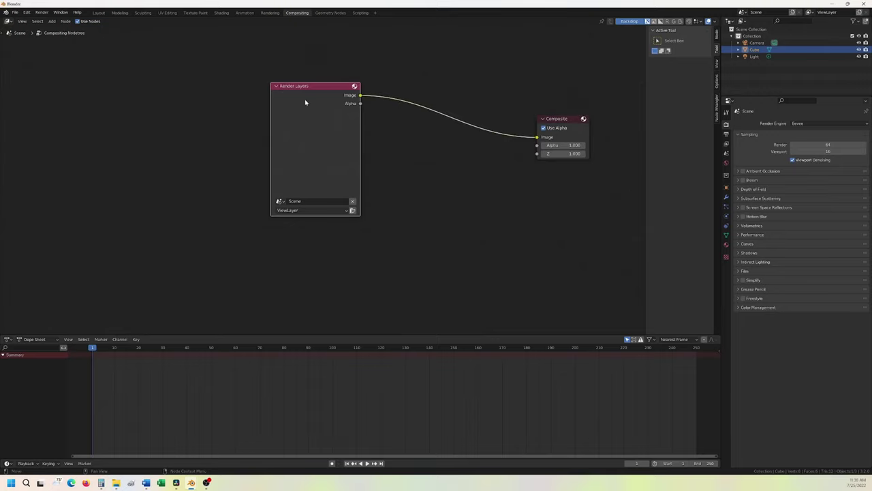
pyautogui.press('x')
pyautogui.hotkey('shift', 'a')
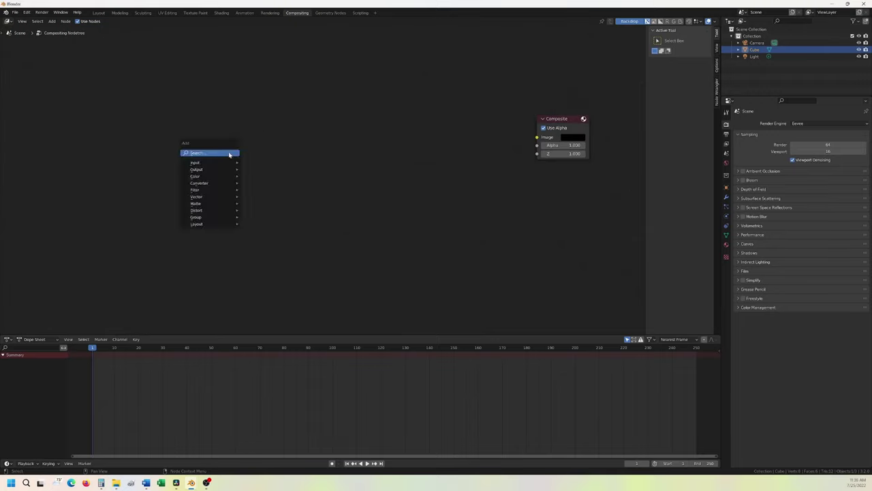
pyautogui.moveTo(227, 167)
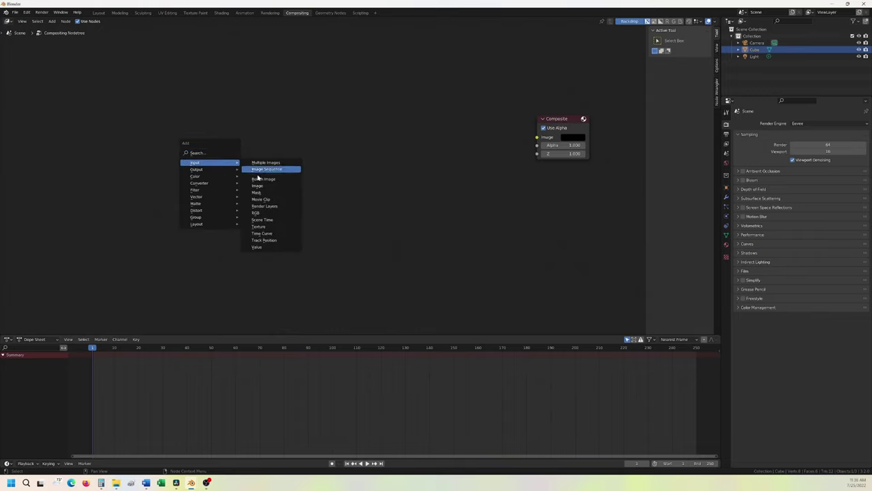
pyautogui.click(262, 200)
pyautogui.click(284, 124)
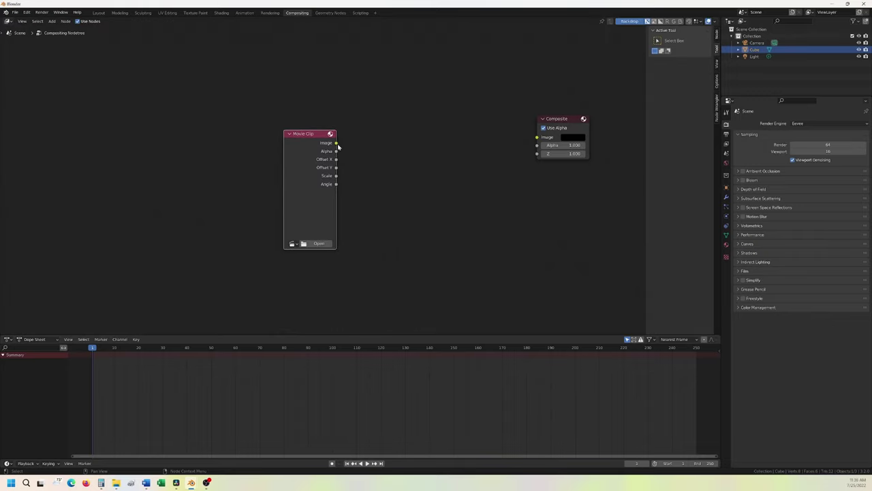
# - Link the Movie Clip node to Composite and a new Viewer through a shared reroute
pyautogui.moveTo(336, 142); pyautogui.dragTo(549, 139)
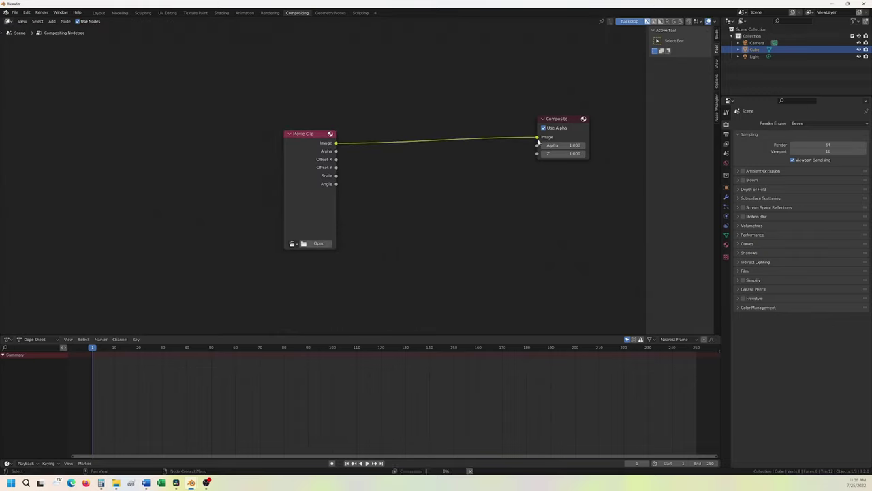
pyautogui.keyDown('ctrl'); pyautogui.keyDown('shift'); pyautogui.click(297, 163); pyautogui.keyUp('shift'); pyautogui.keyUp('ctrl')
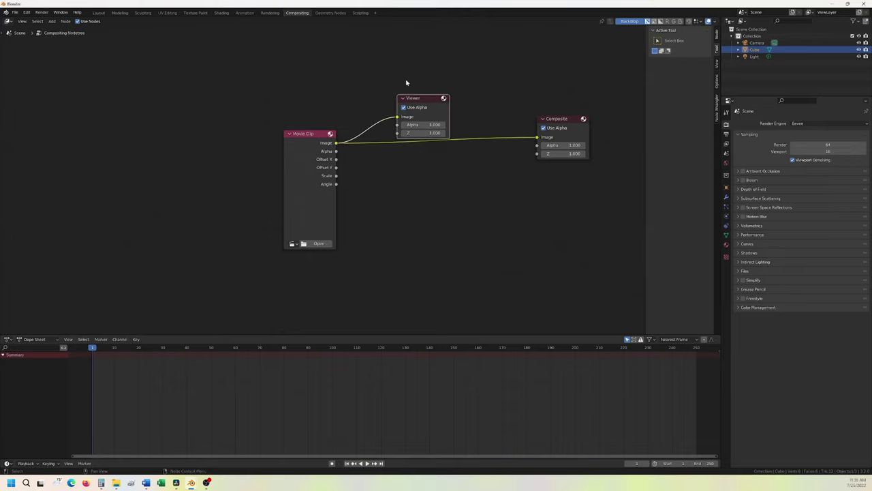
pyautogui.moveTo(423, 98); pyautogui.dragTo(562, 169)
pyautogui.keyDown('shift'); pyautogui.moveTo(511, 120); pyautogui.dragTo(510, 215, button='right'); pyautogui.keyUp('shift')
pyautogui.moveTo(305, 140); pyautogui.dragTo(294, 147)
# - Load Desktop/XwingDemo/Xwingdemo.mov into the Movie Clip node
pyautogui.click(307, 250)
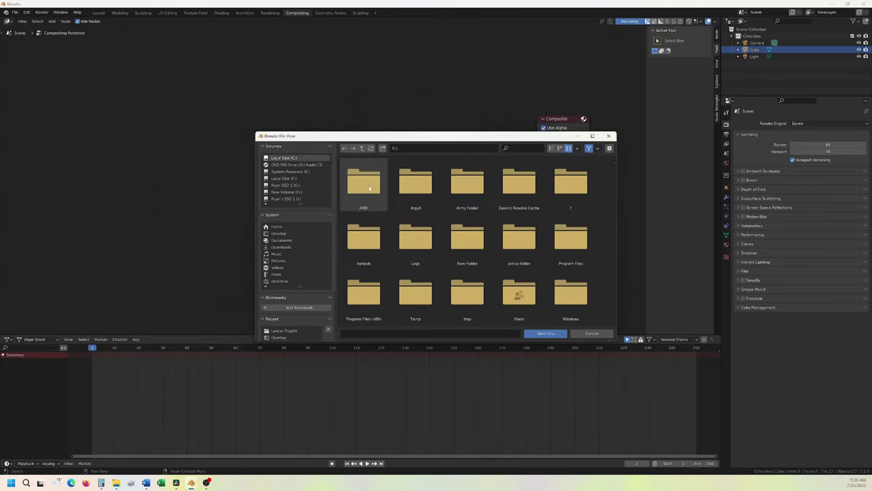
pyautogui.click(278, 233)
pyautogui.scroll(-2, 416, 231)
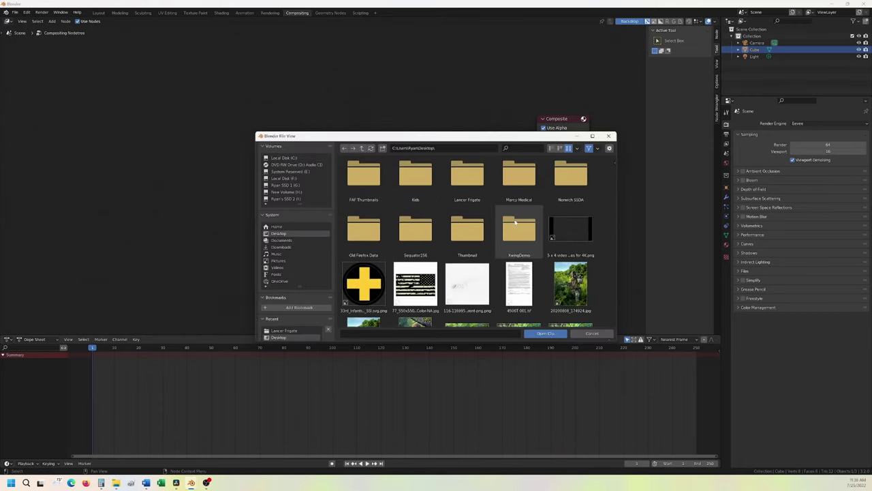
pyautogui.doubleClick(499, 220)
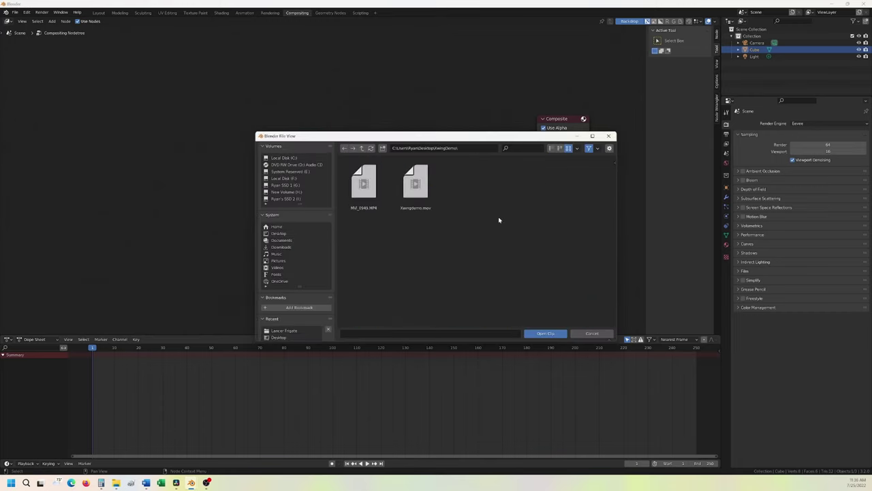
pyautogui.doubleClick(428, 193)
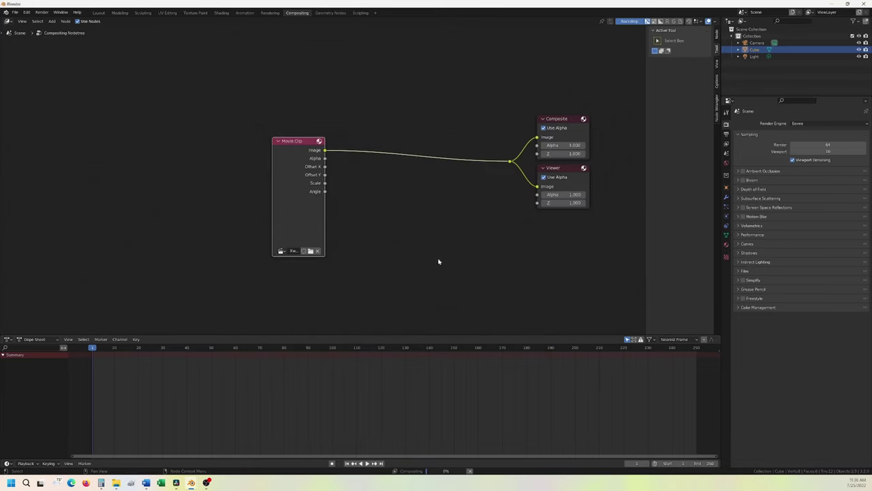
pyautogui.moveTo(297, 142); pyautogui.dragTo(143, 142)
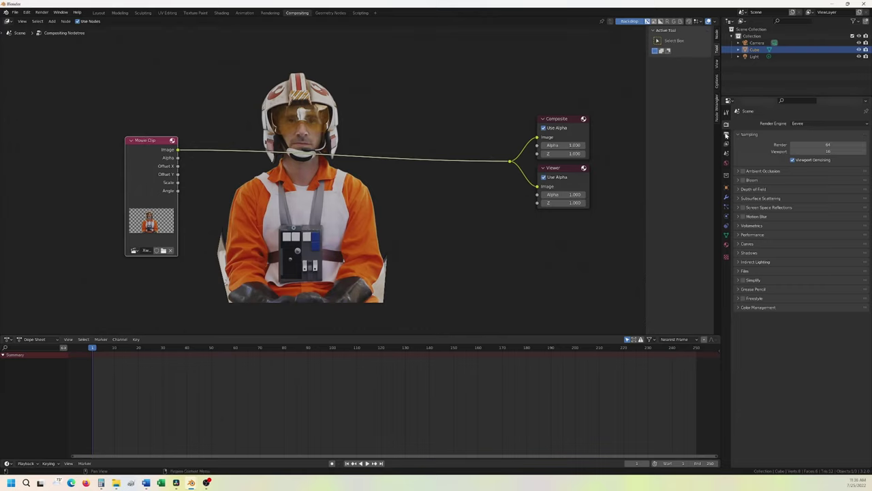
# - Set the render engine to Cycles with GPU Compute as the device
pyautogui.click(796, 124)
pyautogui.click(803, 142)
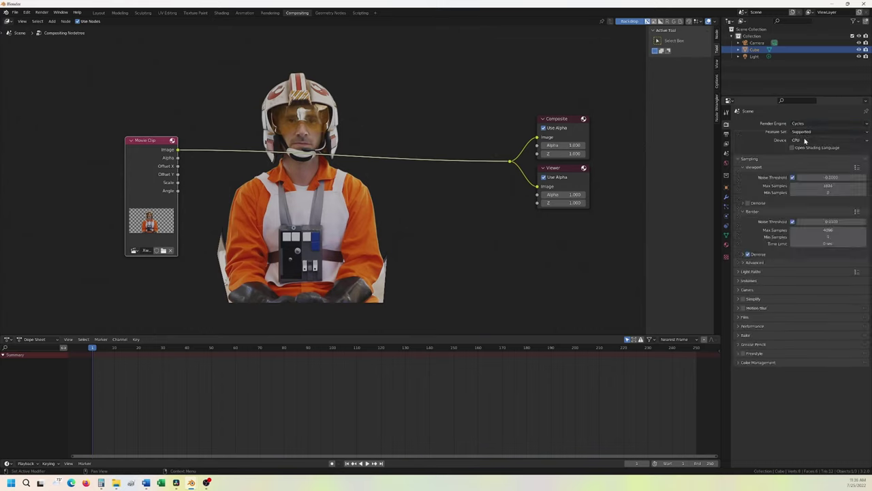
pyautogui.click(802, 141)
pyautogui.click(804, 157)
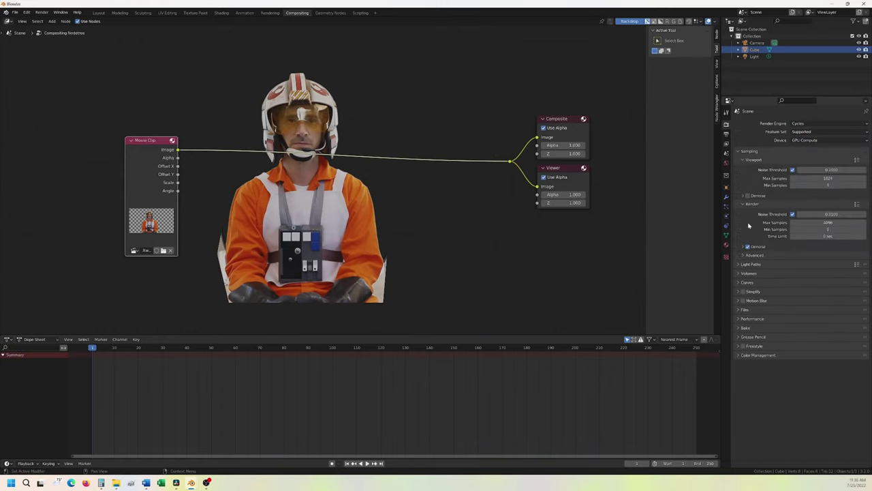
# - Set Color Management's view transform to Standard, after briefly comparing it with Filmic
pyautogui.click(739, 355)
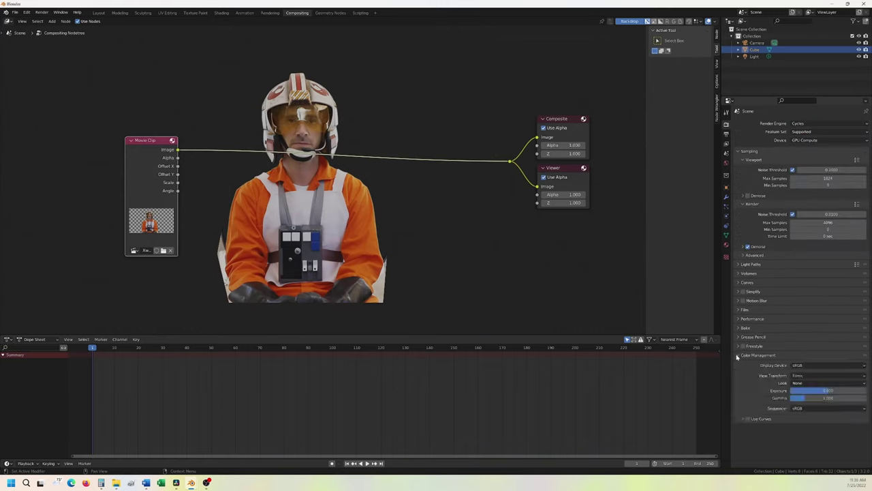
pyautogui.click(803, 376)
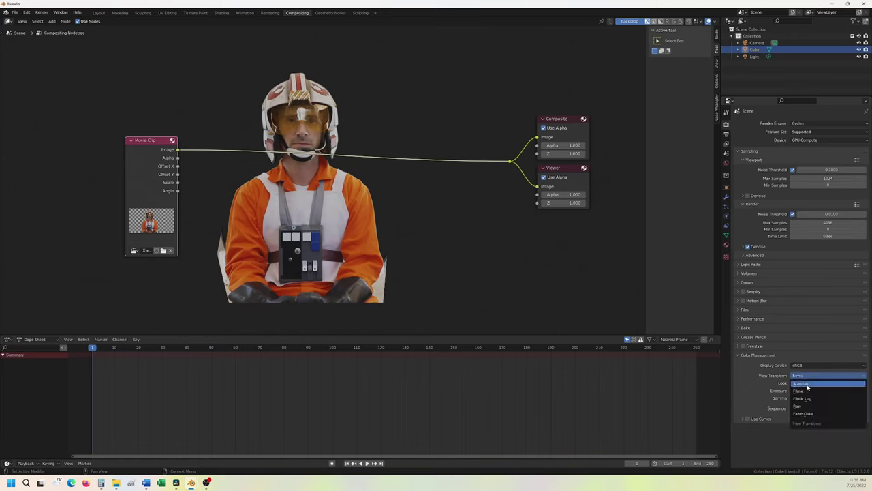
pyautogui.click(805, 384)
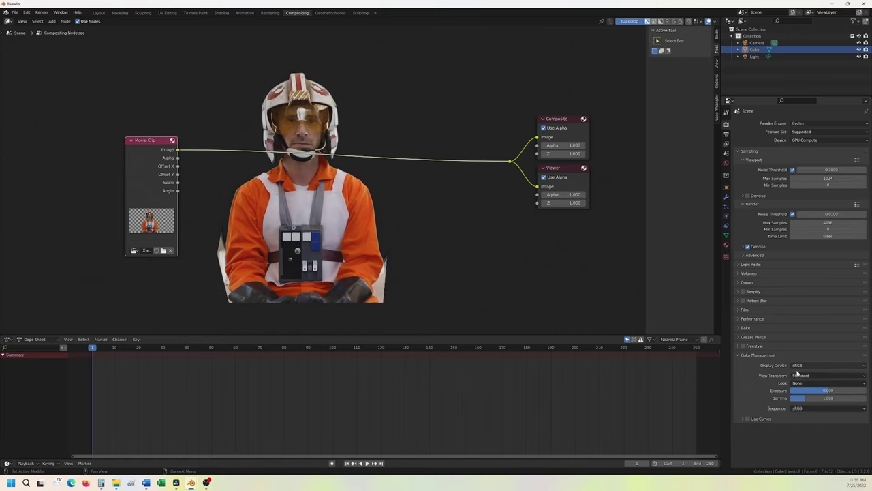
pyautogui.click(801, 375)
pyautogui.click(802, 391)
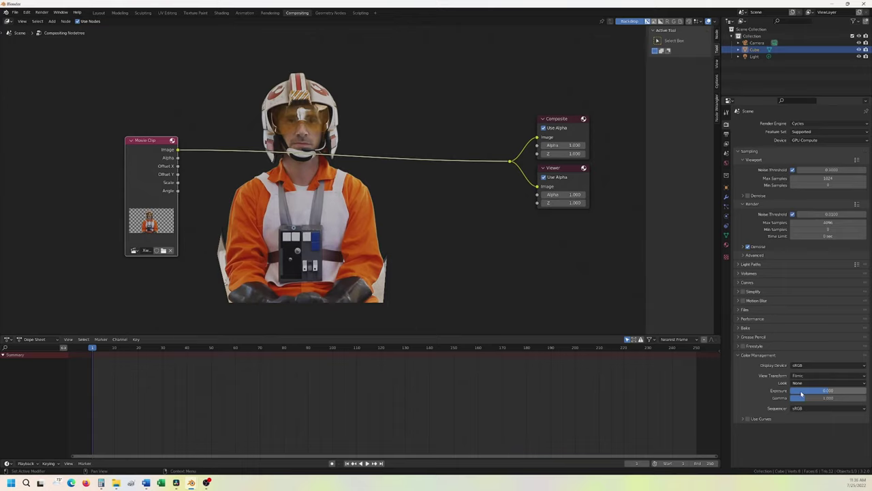
pyautogui.click(802, 375)
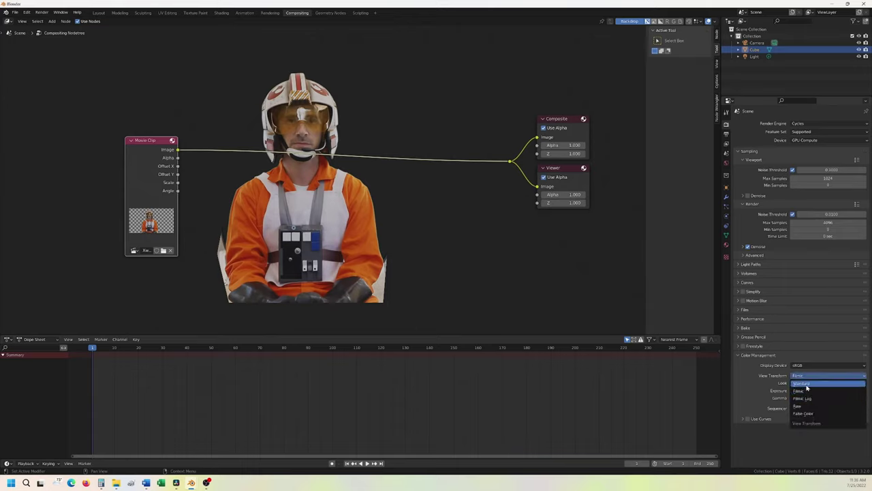
pyautogui.click(803, 383)
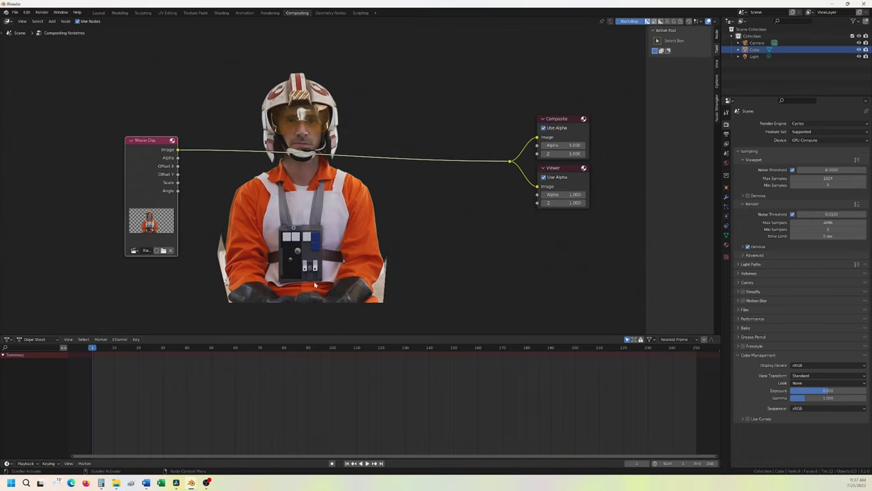
pyautogui.moveTo(177, 481)
# - In DaVinci Resolve, open the Fusion page to read the clip's frame range, 283 to 329
pyautogui.click(176, 445)
pyautogui.click(354, 465)
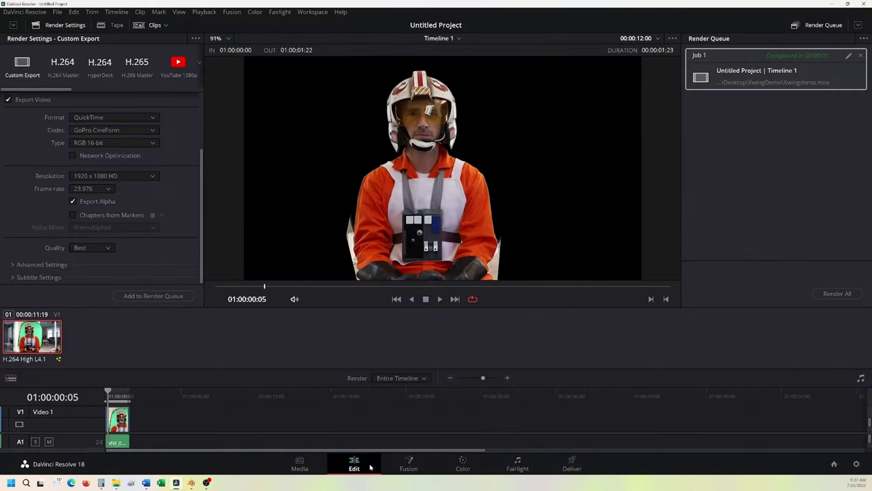
pyautogui.click(409, 464)
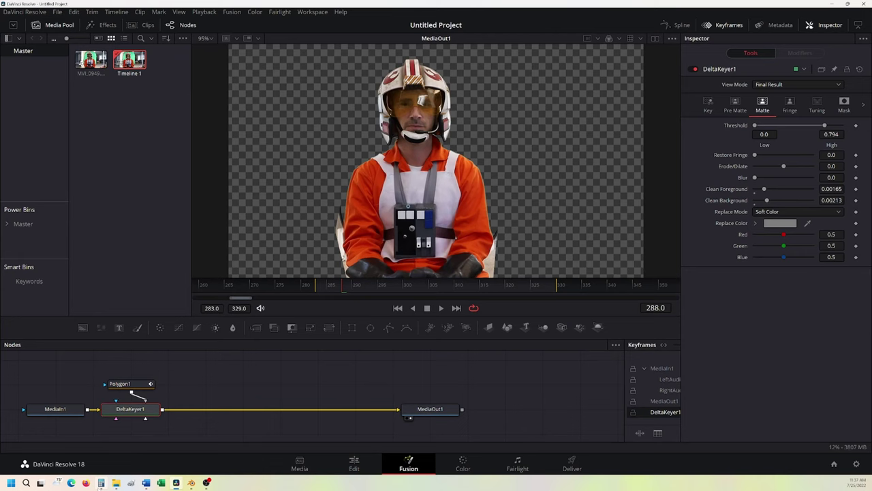
# - Compute 329 - 283 = 46 frames in Calculator, then close it
pyautogui.click(101, 483)
pyautogui.write('32')
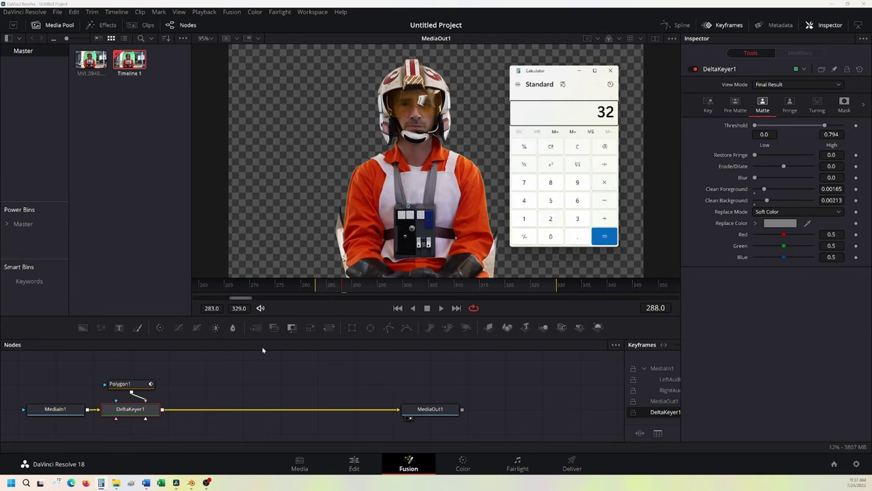
pyautogui.write('9 - 28')
pyautogui.write('3')
pyautogui.press('Return')
pyautogui.moveTo(207, 483)
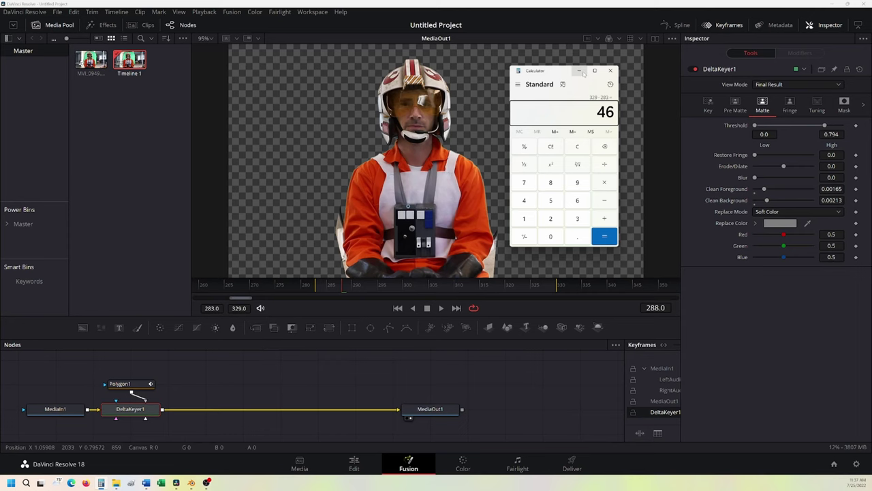
pyautogui.click(611, 70)
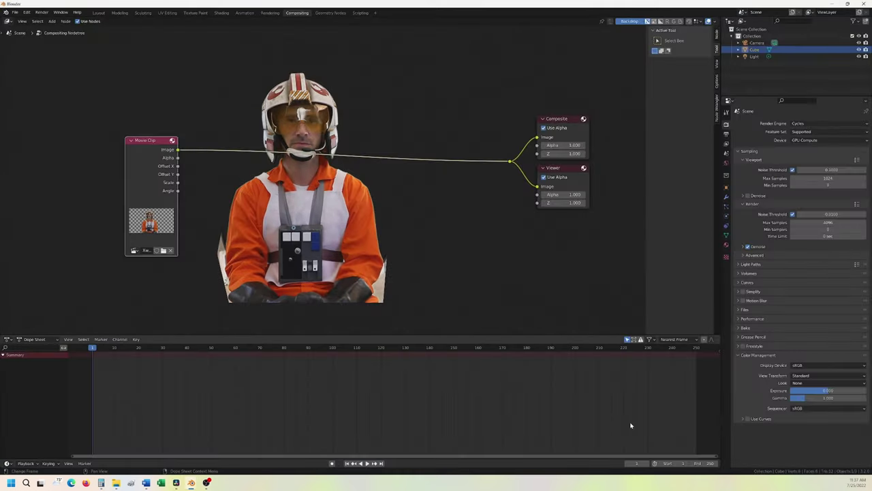
# - Set the scene's End frame to 46 and scrub the timeline to check the pilot footage
pyautogui.click(702, 464)
pyautogui.write('46')
pyautogui.press('Return')
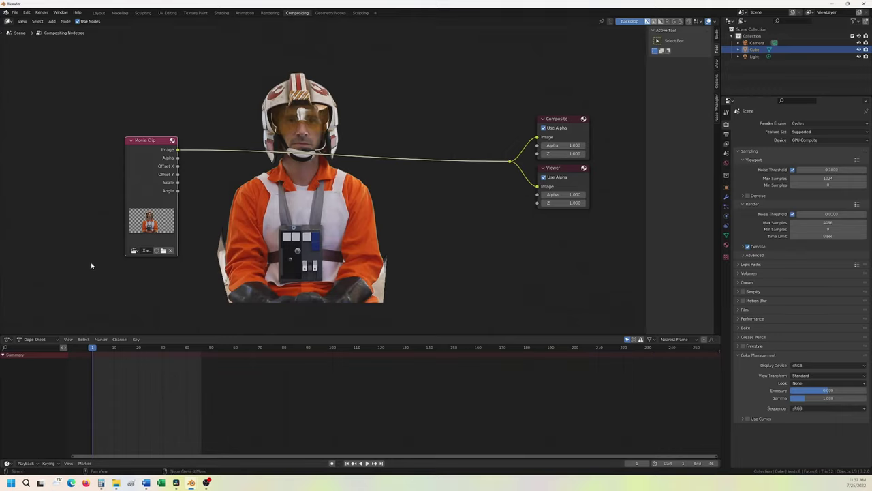
pyautogui.moveTo(93, 351); pyautogui.dragTo(134, 351)
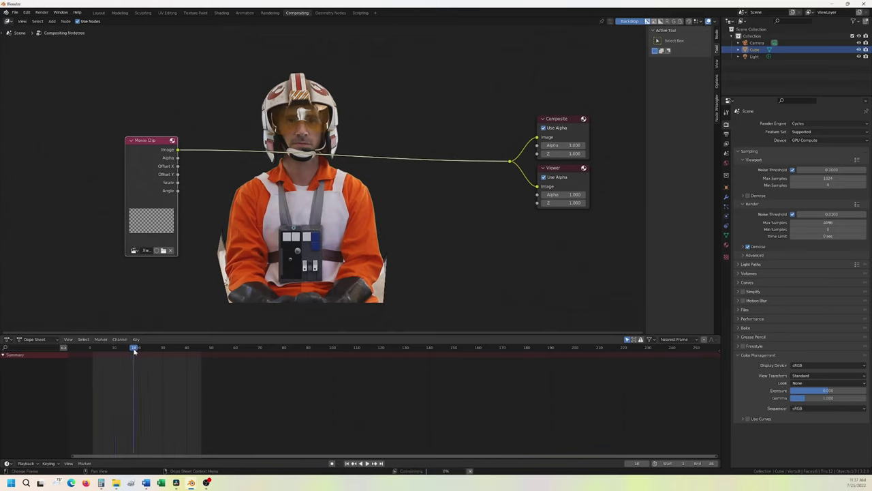
pyautogui.press('Up')
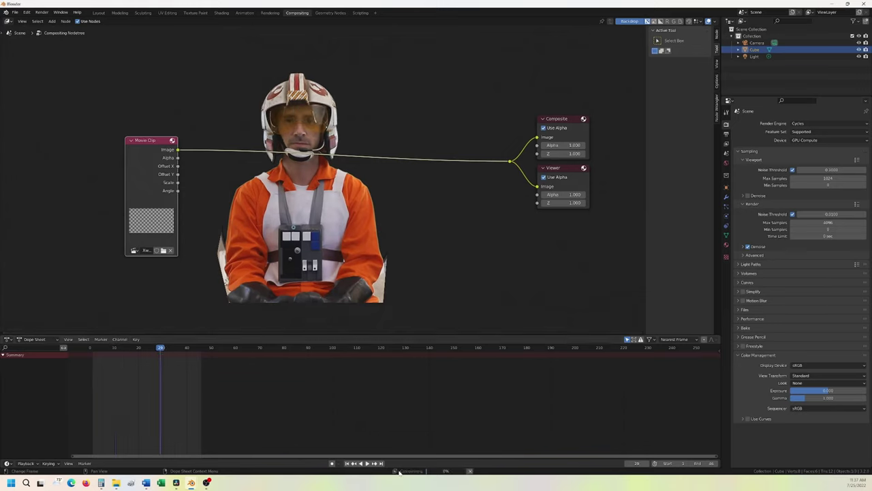
pyautogui.moveTo(174, 352); pyautogui.dragTo(93, 351)
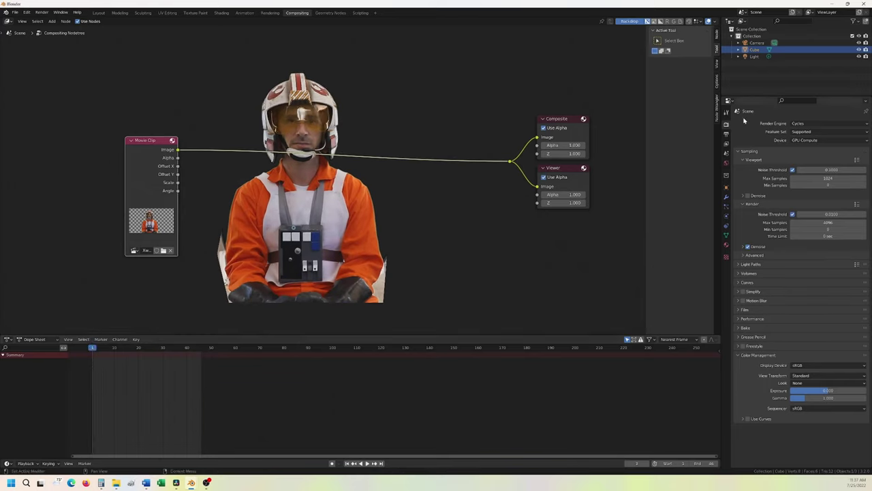
# - In the output file browser, create and open a Dialogue folder inside Desktop\XwingDemo
pyautogui.click(726, 136)
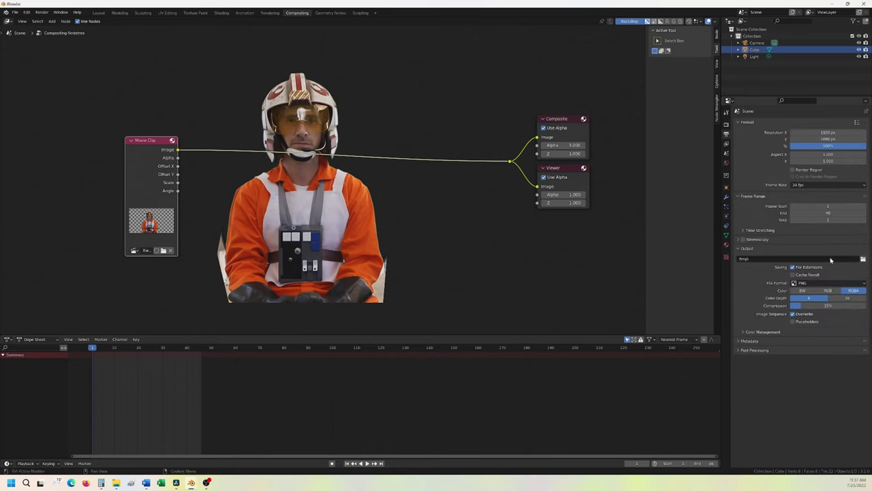
pyautogui.click(863, 259)
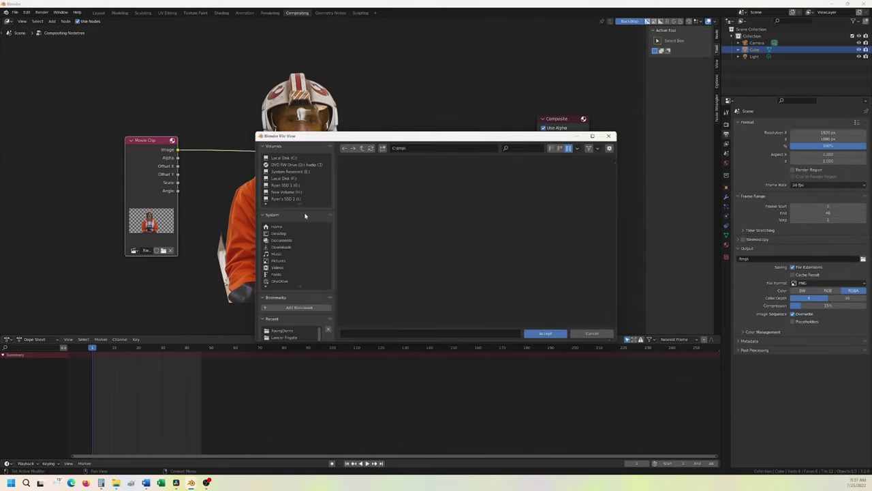
pyautogui.click(281, 233)
pyautogui.doubleClick(511, 297)
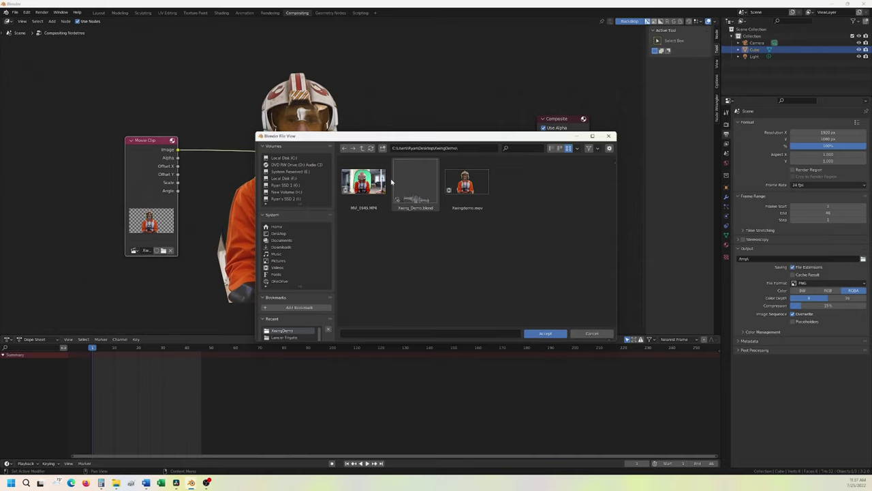
pyautogui.click(383, 148)
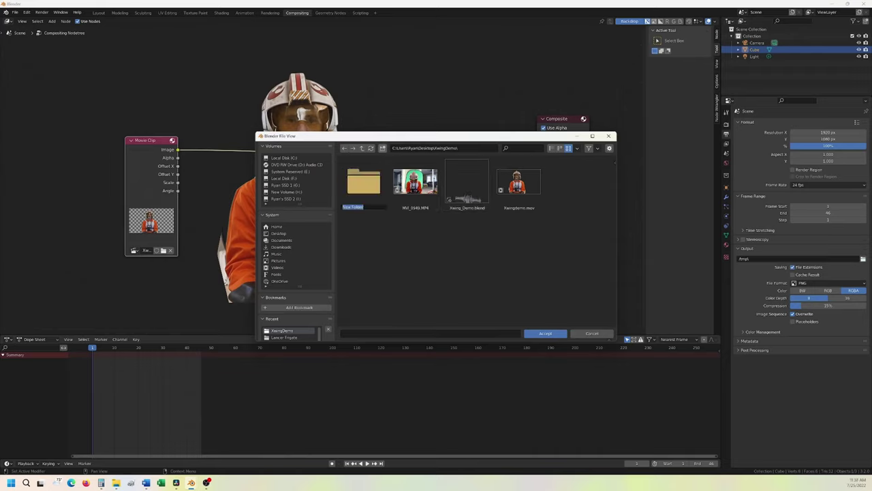
pyautogui.write('O')
pyautogui.press('Return')
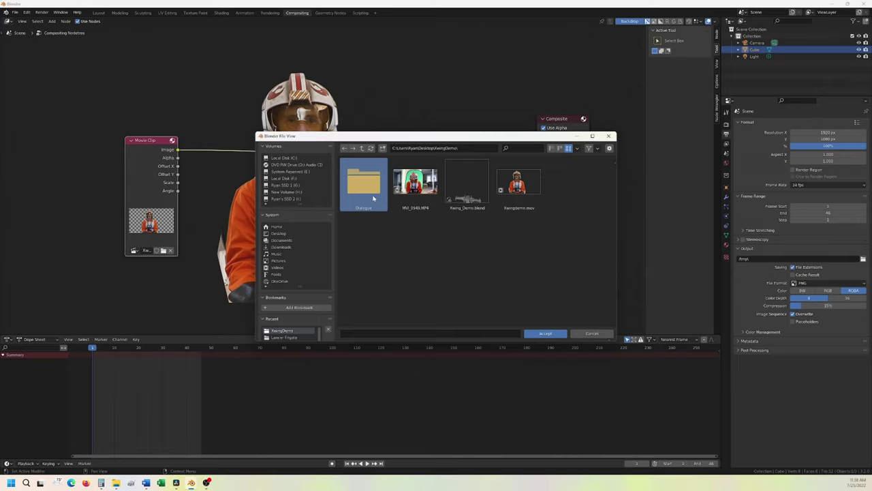
pyautogui.doubleClick(373, 198)
# - Enter XwingDemo as the output file name and accept the path
pyautogui.click(359, 332)
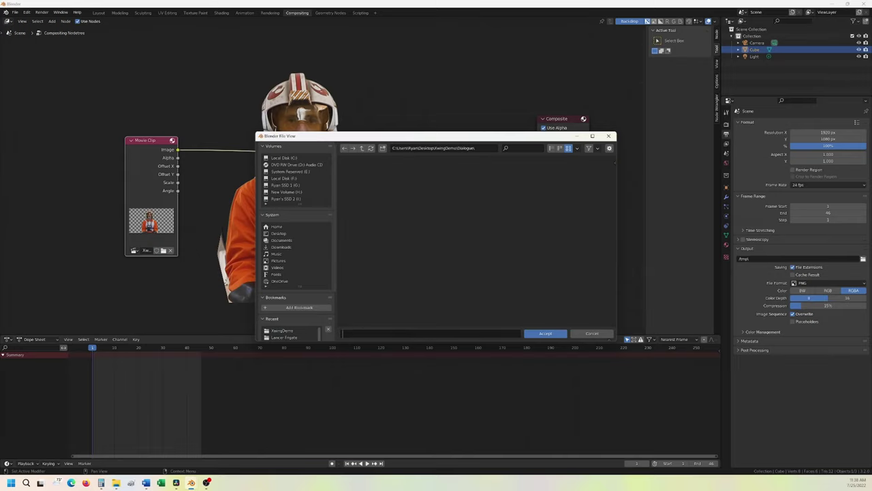
pyautogui.write('XwingDemo_')
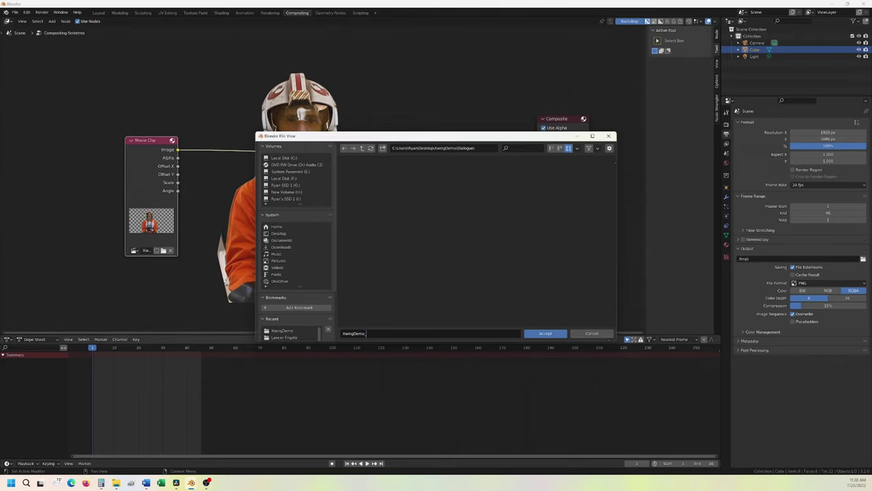
pyautogui.click(547, 333)
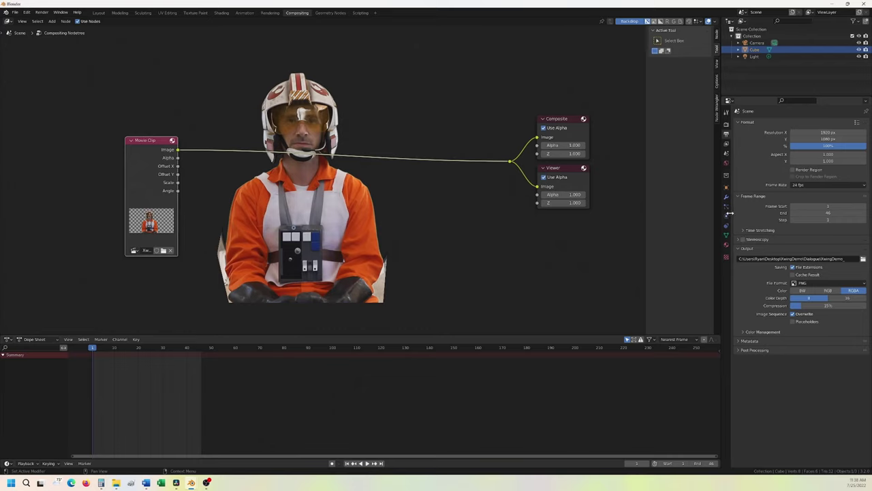
# - Render the keyed pilot animation to transparent PNG frames, then close the render window
pyautogui.click(42, 13)
pyautogui.click(51, 27)
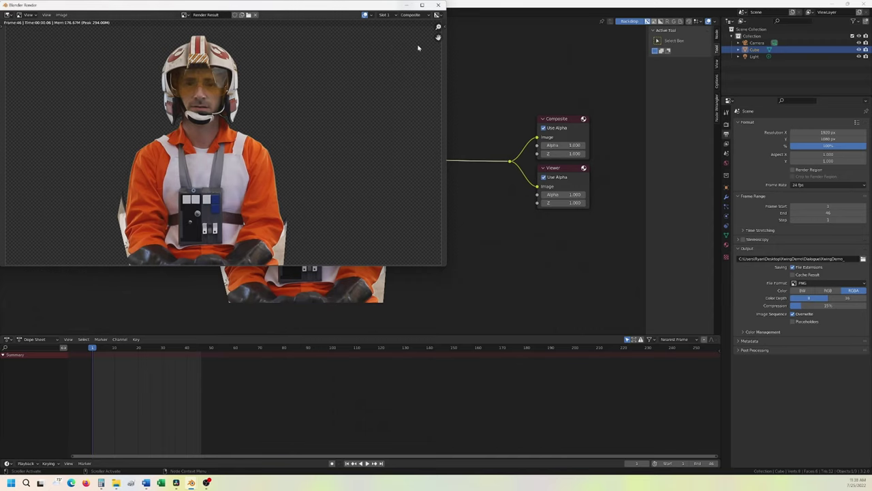
pyautogui.click(439, 5)
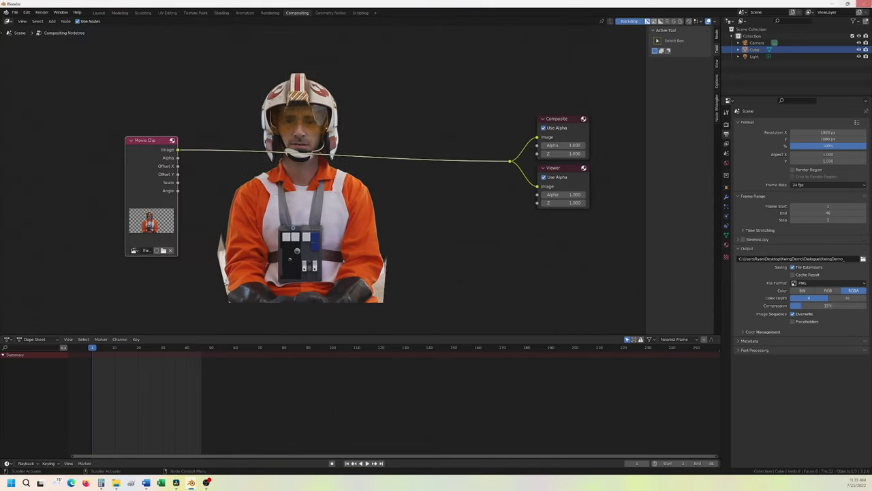
# - Close the keying project, open Xwing_Demo.blend and bring up the Edit menu
pyautogui.click(865, 4)
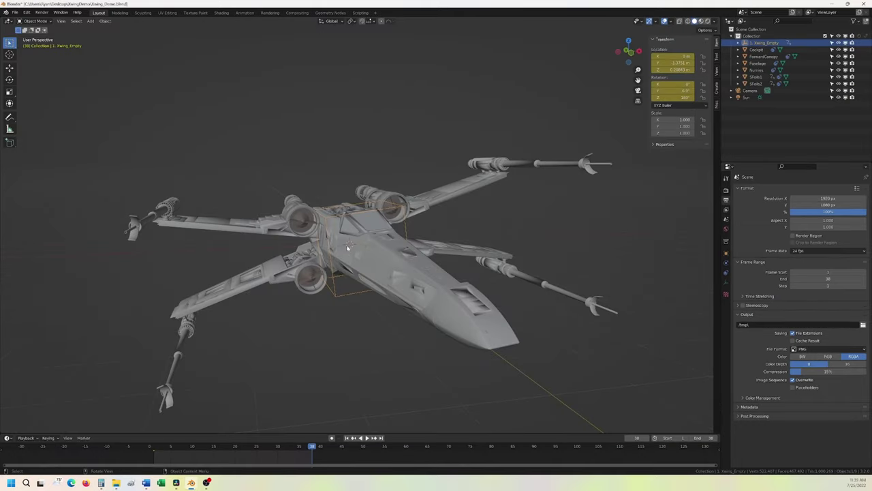
pyautogui.moveTo(348, 249); pyautogui.dragTo(352, 273, button='middle')
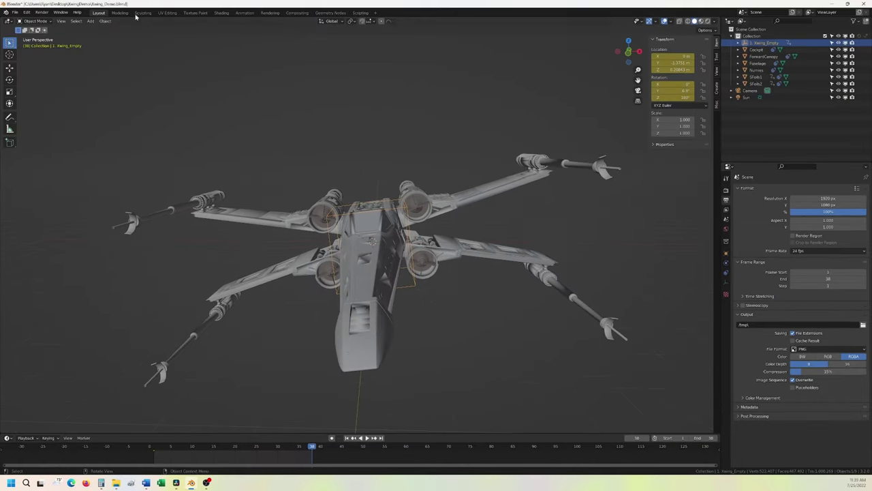
pyautogui.click(35, 21)
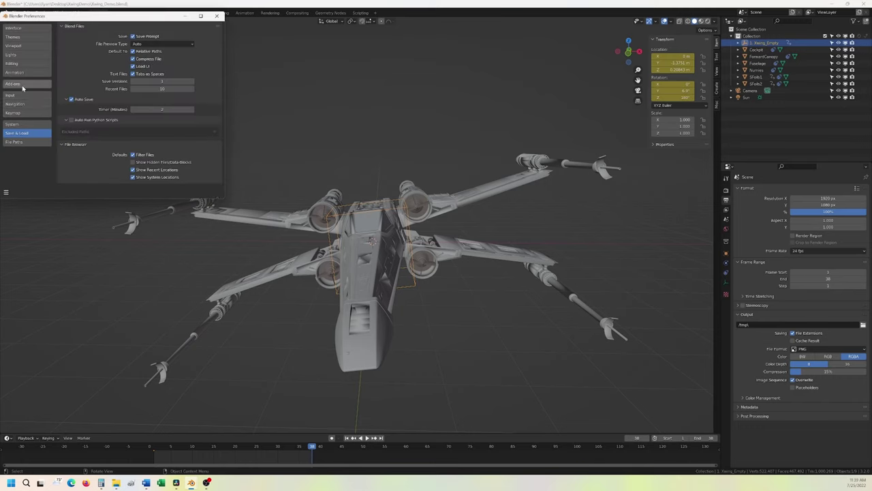
# - Search the Add-ons preferences for 'image' to locate Import Images as Planes, then close Preferences
pyautogui.click(20, 83)
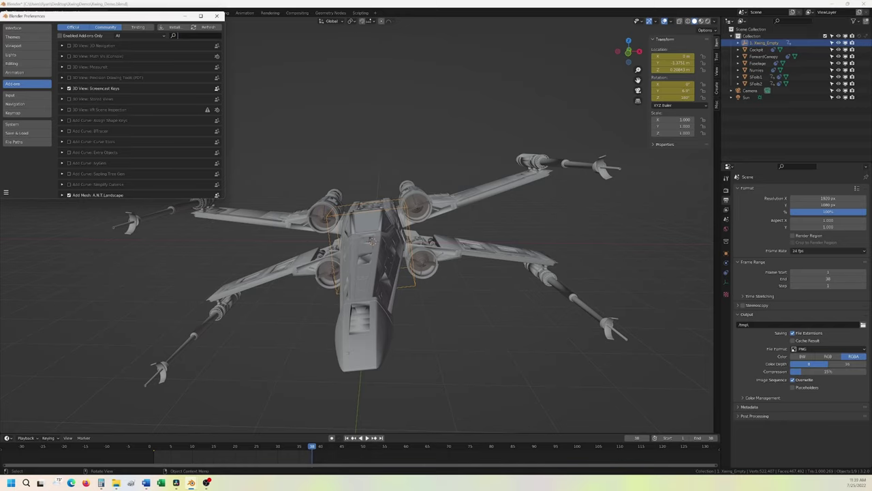
pyautogui.click(194, 35)
pyautogui.write('image')
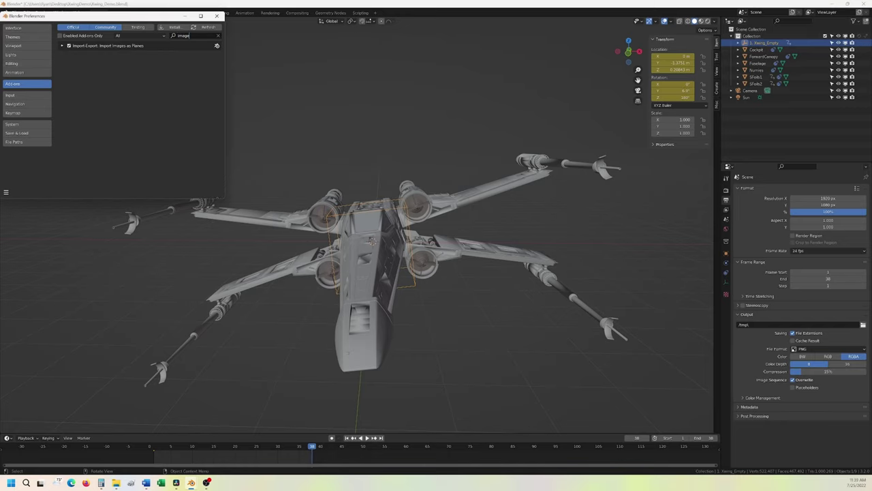
pyautogui.click(217, 15)
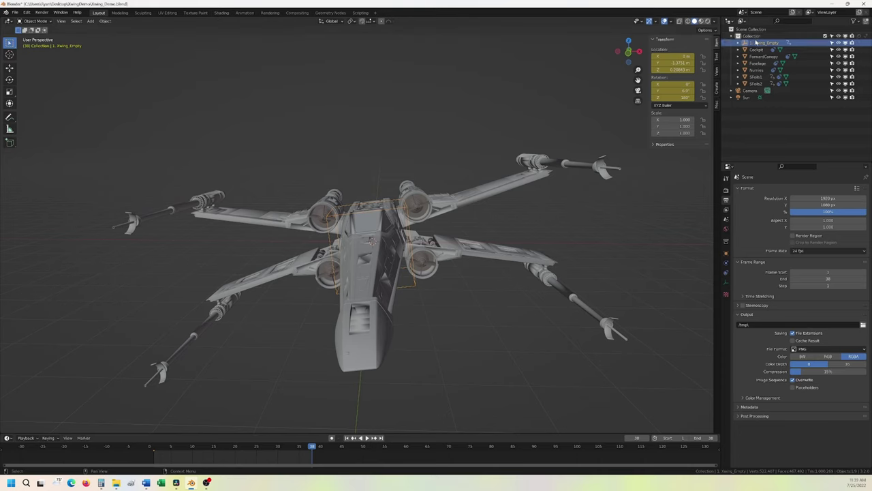
# - Select the ForwardCanopy object and hide it to expose the cockpit
pyautogui.click(753, 36)
pyautogui.moveTo(343, 215); pyautogui.dragTo(375, 235, button='middle')
pyautogui.click(368, 240)
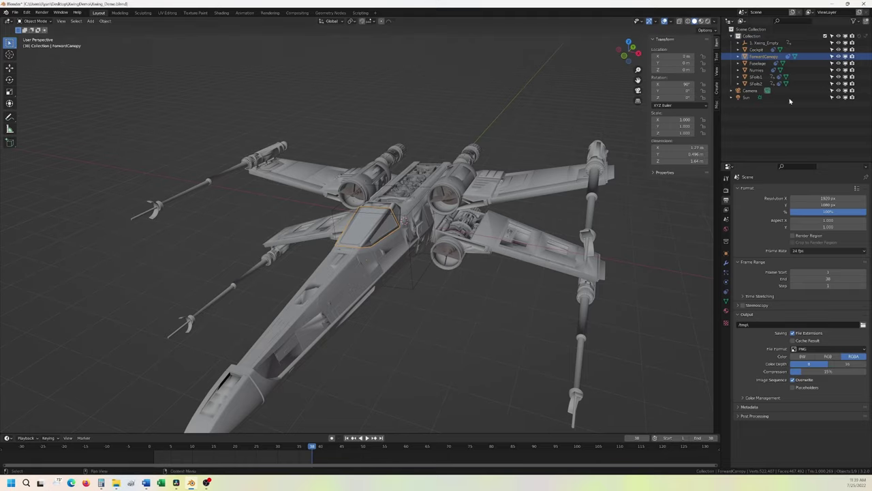
pyautogui.click(839, 56)
pyautogui.scroll(6, 440, 184)
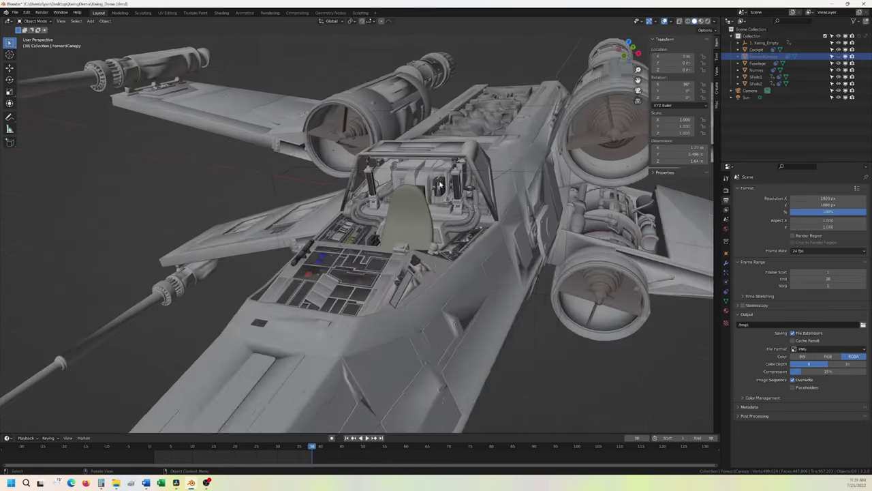
pyautogui.moveTo(439, 184); pyautogui.dragTo(548, 140, button='middle')
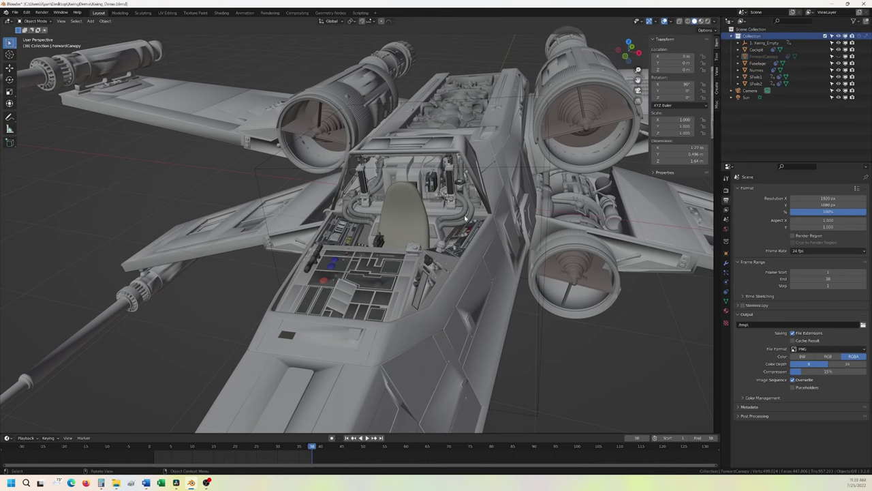
# - Briefly toggle wireframe shading, then open and dismiss the Add menu without adding anything
pyautogui.hotkey('shift', 'z')
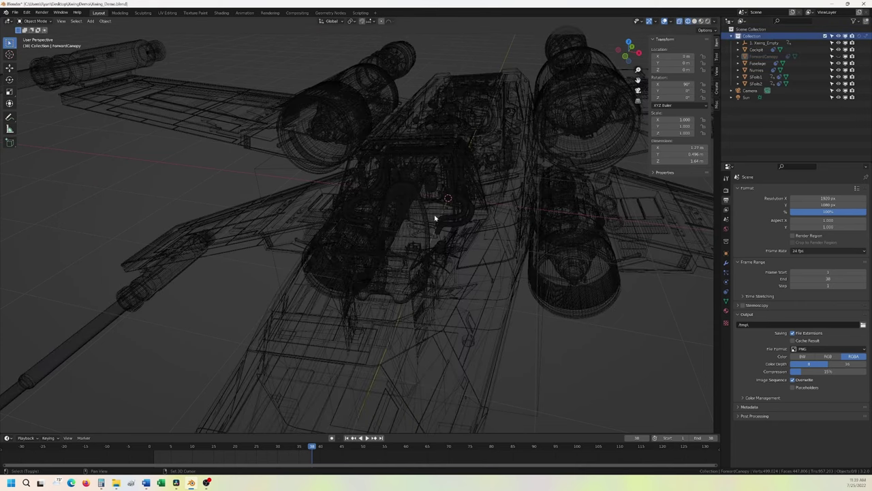
pyautogui.hotkey('shift', 'z')
pyautogui.hotkey('shift', 'a')
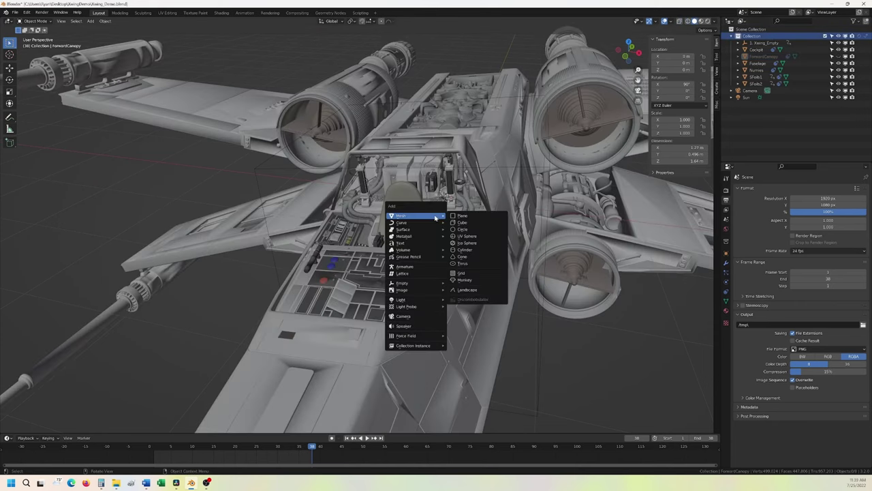
pyautogui.moveTo(427, 292)
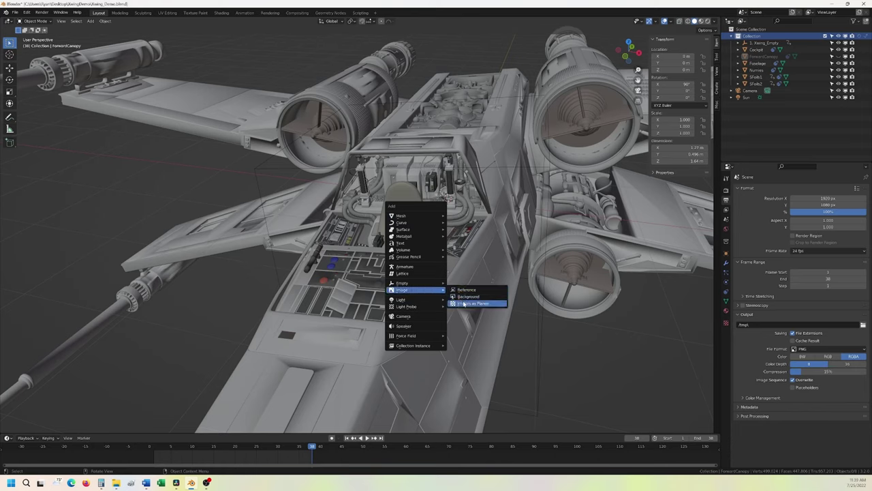
pyautogui.press('Escape')
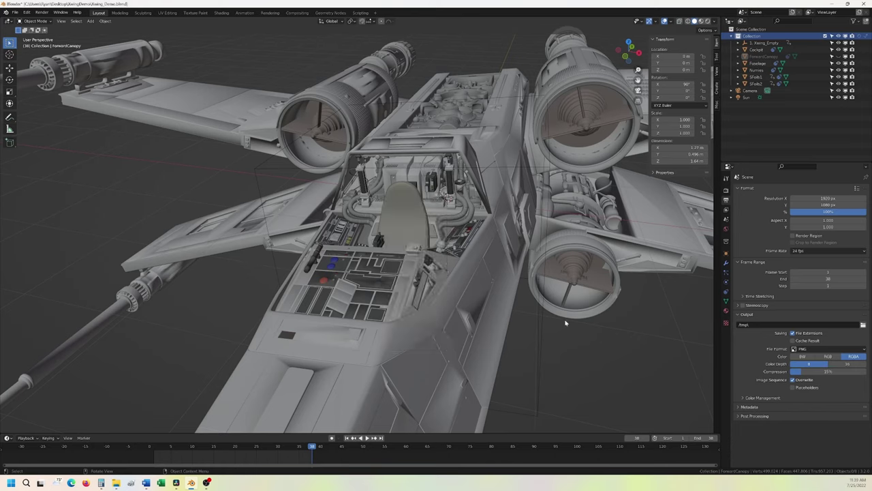
# - Import all XwingDemo PNG frames from the Dialogue folder as an animated image plane in the cockpit
pyautogui.click(11, 57)
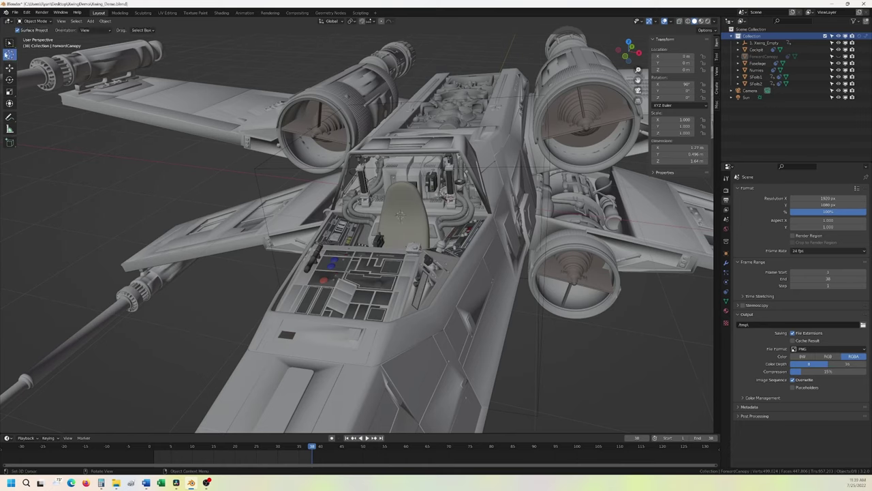
pyautogui.click(10, 42)
pyautogui.hotkey('shift', 'a')
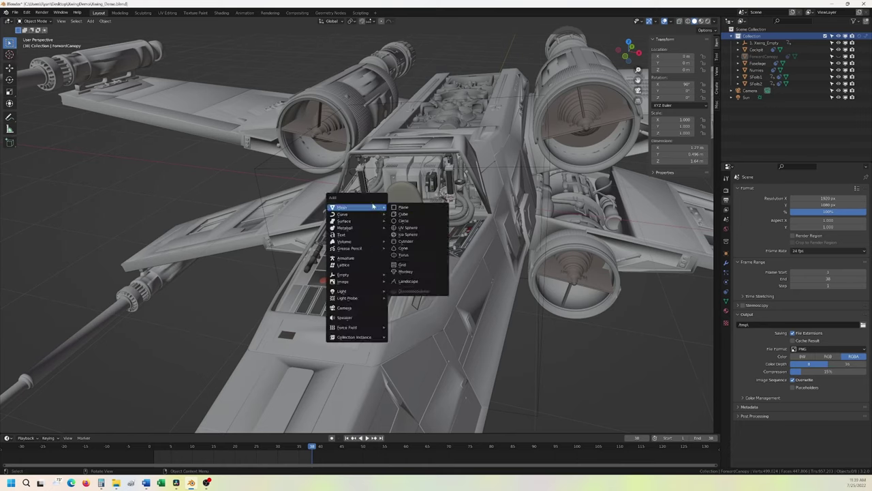
pyautogui.moveTo(354, 282)
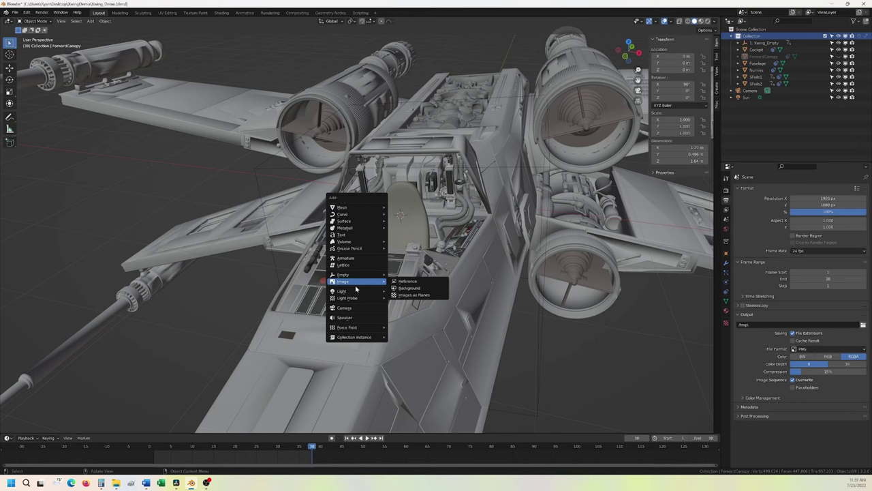
pyautogui.click(409, 296)
pyautogui.doubleClick(364, 183)
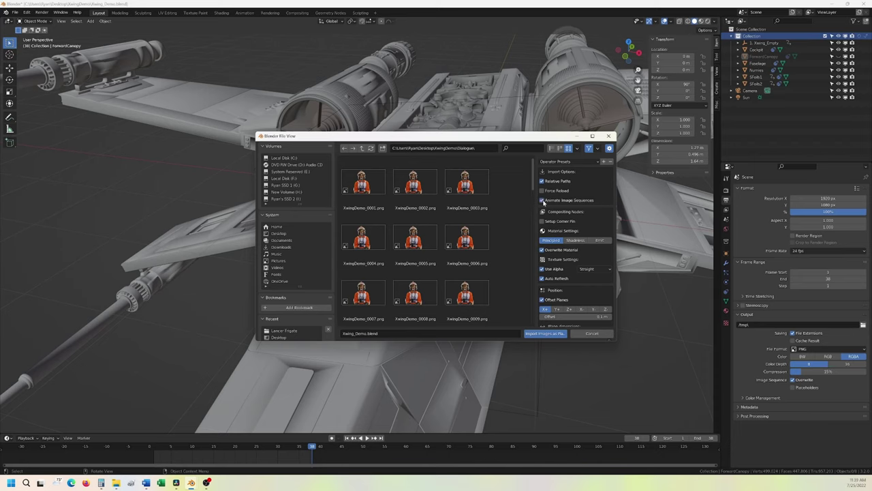
pyautogui.click(362, 180)
pyautogui.scroll(-2, 424, 236)
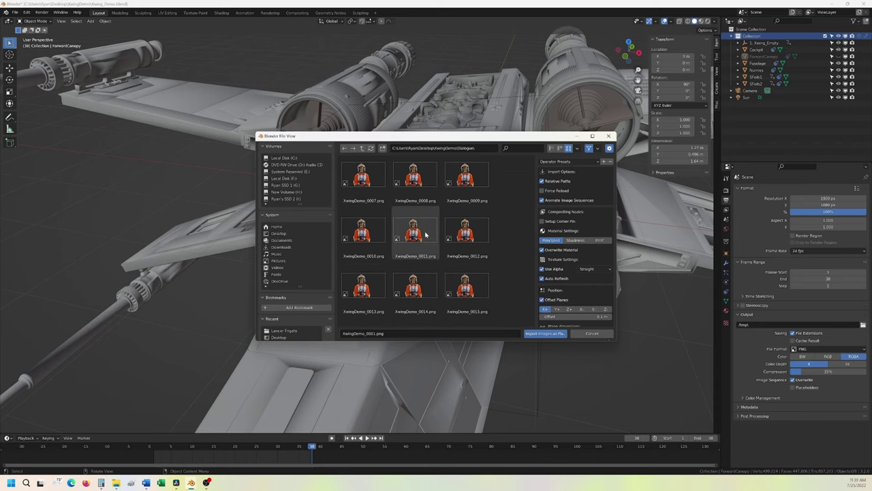
pyautogui.press('a')
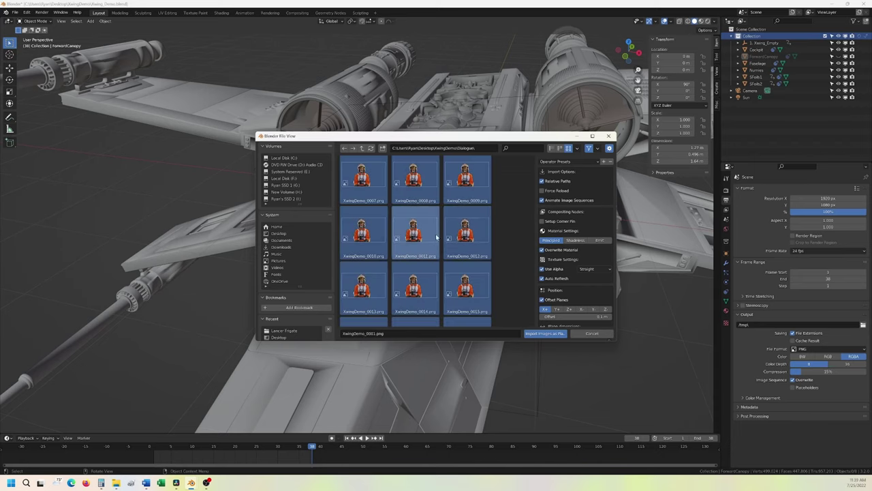
pyautogui.click(544, 334)
pyautogui.moveTo(433, 267); pyautogui.dragTo(410, 219, button='middle')
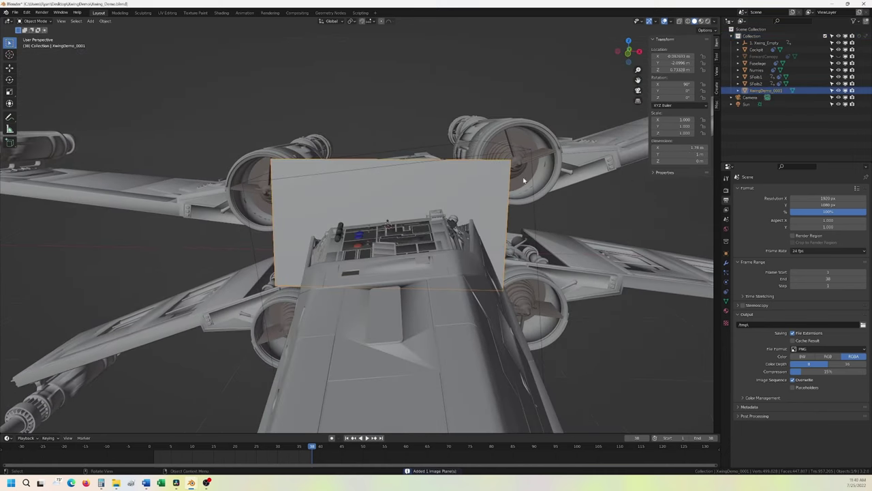
# - Zoom to the cockpit, adjust Xwing_Empty's Y rotation, and switch to Material Preview shading
pyautogui.scroll(-10, 524, 180)
pyautogui.moveTo(437, 259); pyautogui.dragTo(296, 268, button='middle')
pyautogui.scroll(5, 363, 246)
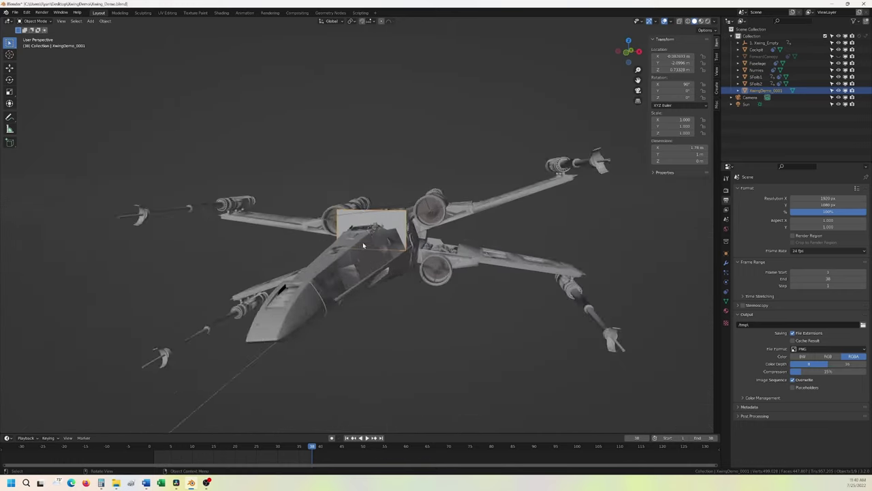
pyautogui.scroll(3, 363, 246)
pyautogui.moveTo(364, 245); pyautogui.dragTo(392, 260, button='middle')
pyautogui.scroll(3, 392, 260)
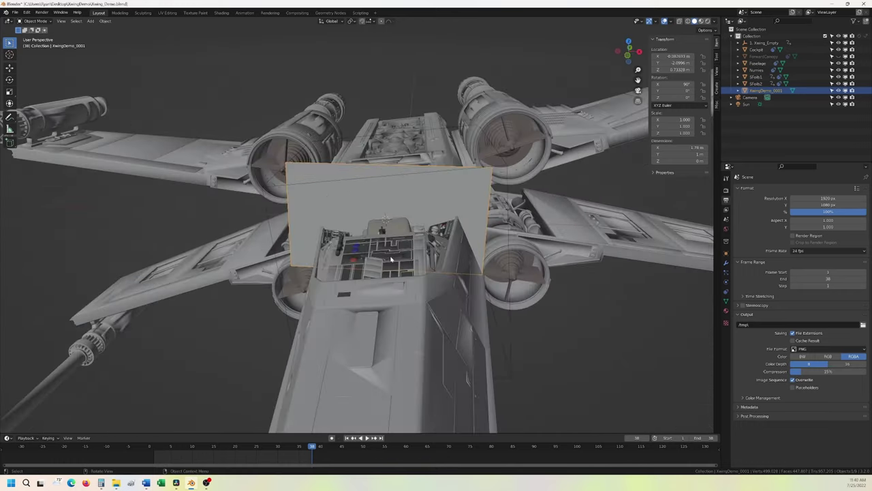
pyautogui.scroll(2, 392, 259)
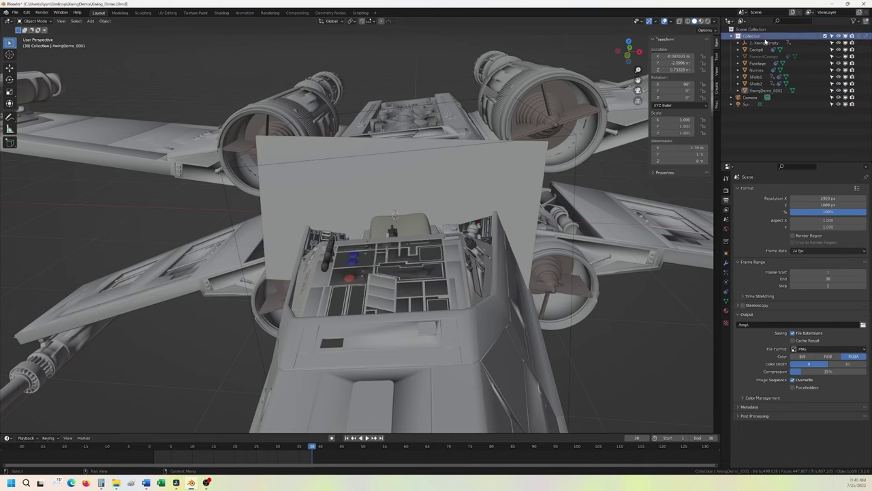
pyautogui.click(764, 42)
pyautogui.moveTo(689, 91)
pyautogui.mouseDown()
pyautogui.moveTo(733, 90)
pyautogui.moveTo(675, 90)
pyautogui.mouseUp()
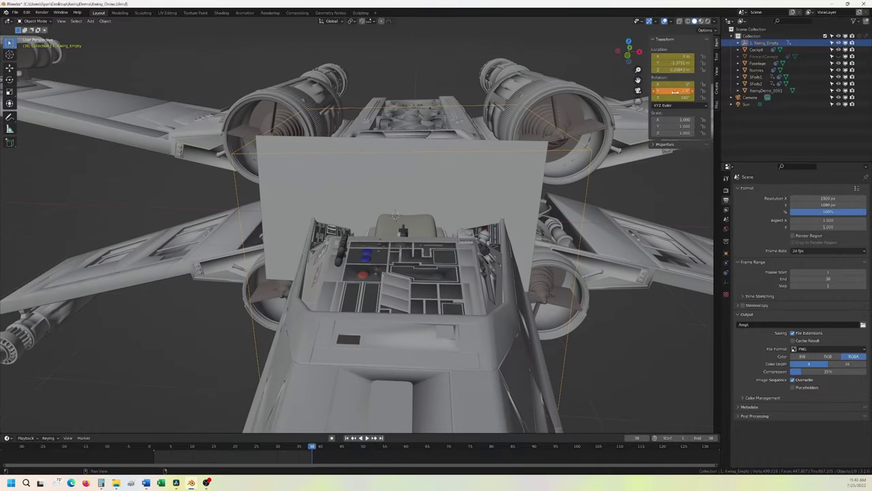
pyautogui.hotkey('alt', 'z')
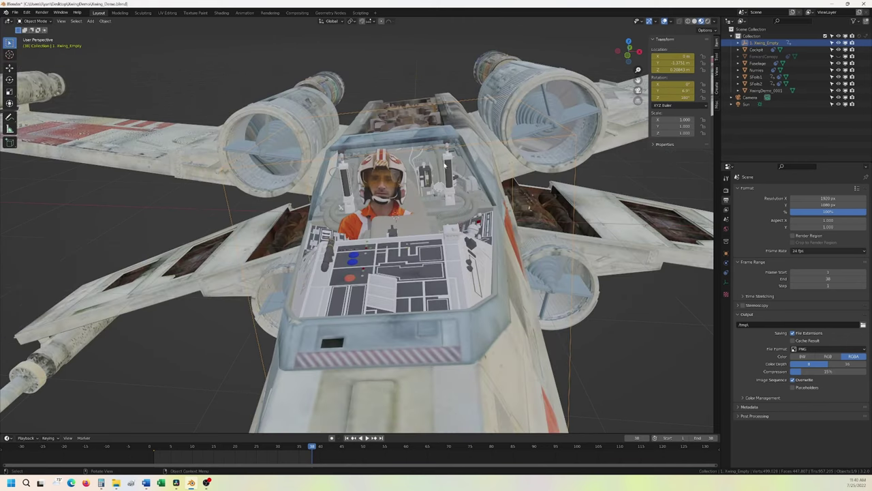
# - Select the XwingDemo_0001 plane and reposition it in the cockpit, shifting it along Y
pyautogui.moveTo(420, 197)
pyautogui.mouseDown(button='middle')
pyautogui.moveTo(337, 204)
pyautogui.moveTo(400, 210)
pyautogui.moveTo(434, 196)
pyautogui.moveTo(417, 200)
pyautogui.moveTo(415, 191)
pyautogui.mouseUp(button='middle')
pyautogui.scroll(3, 416, 195)
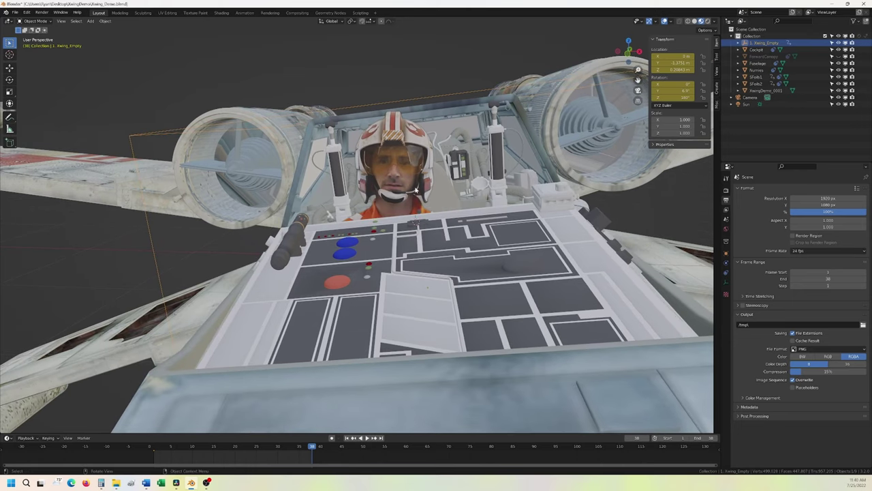
pyautogui.click(755, 90)
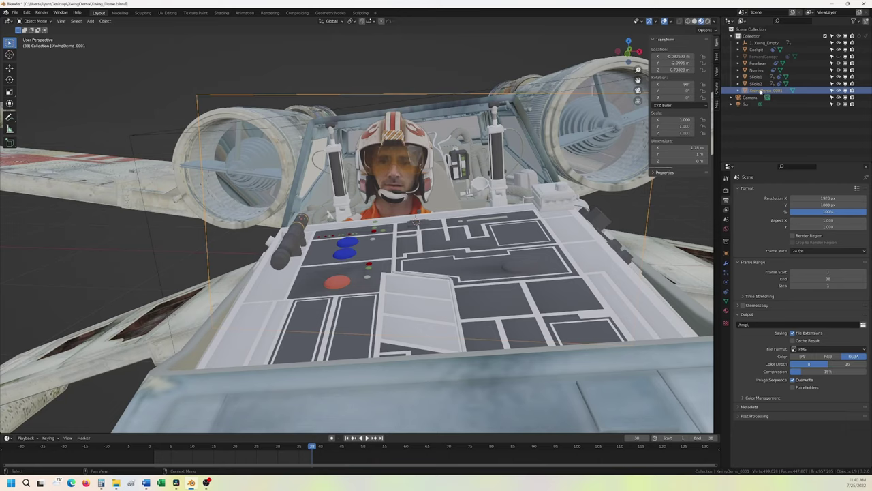
pyautogui.press('g')
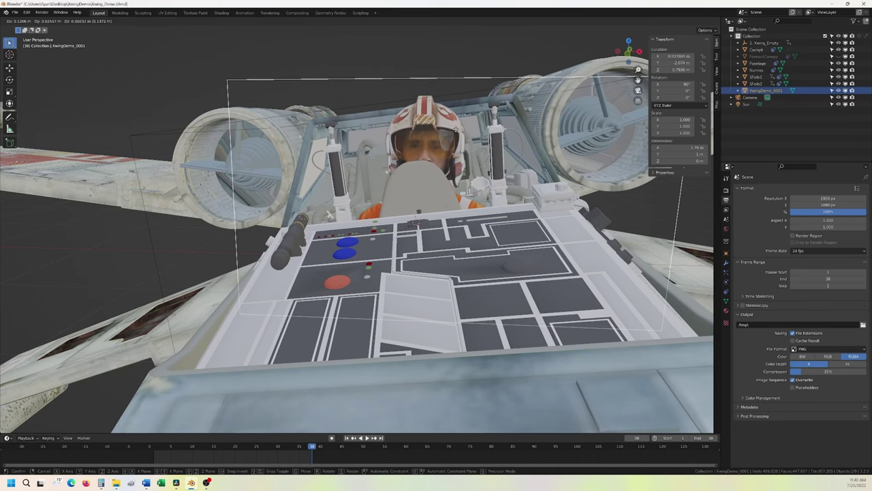
pyautogui.click(456, 129)
pyautogui.moveTo(672, 62); pyautogui.dragTo(672, 90)
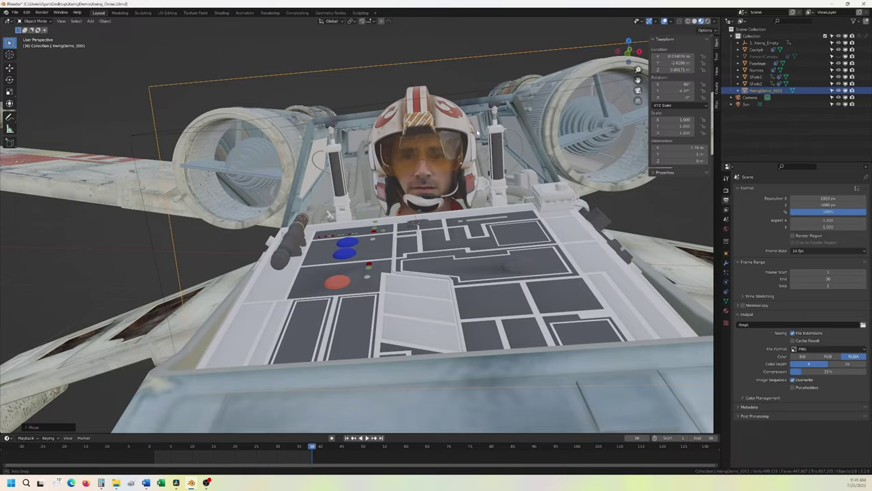
# - Rotate the pilot plane 180° about Z so the pilot faces forward
pyautogui.moveTo(478, 131)
pyautogui.mouseDown(button='middle')
pyautogui.moveTo(405, 154)
pyautogui.moveTo(588, 131)
pyautogui.moveTo(469, 156)
pyautogui.moveTo(391, 144)
pyautogui.moveTo(479, 129)
pyautogui.mouseUp(button='middle')
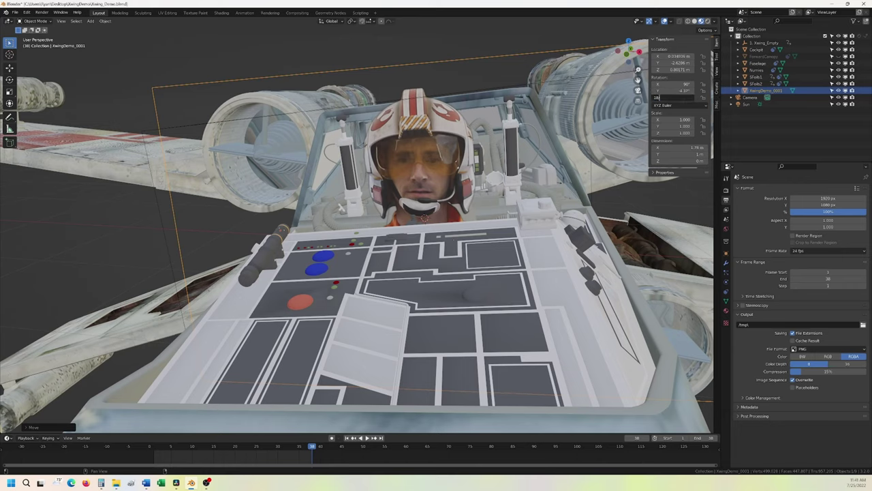
pyautogui.press('Return')
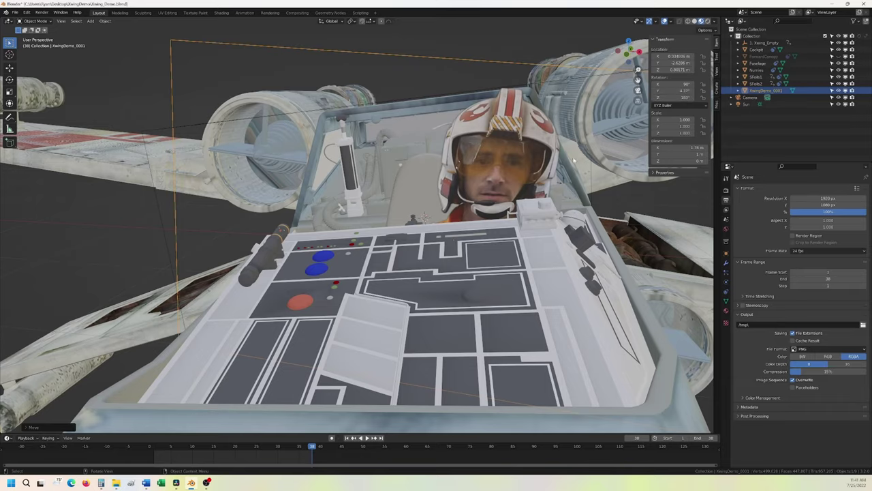
pyautogui.moveTo(424, 216); pyautogui.dragTo(542, 202, button='middle')
pyautogui.scroll(-2, 542, 203)
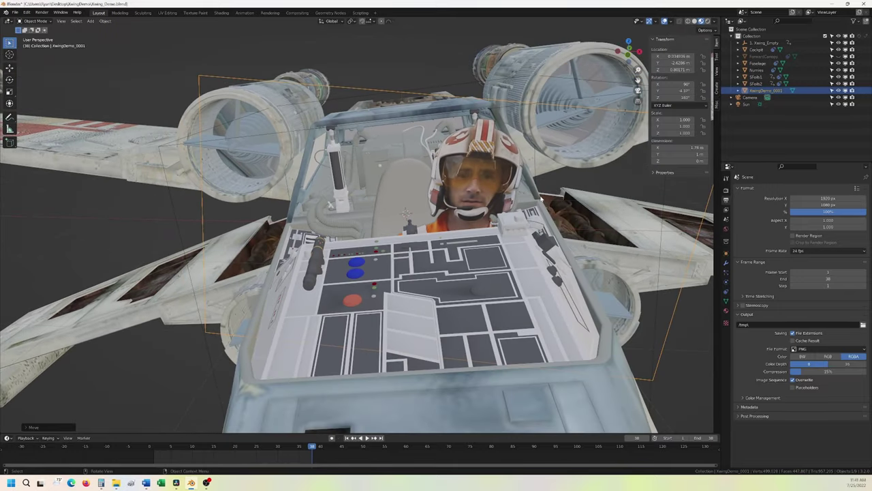
pyautogui.scroll(-4, 542, 203)
# - In camera view, tilt the pilot plane's Y rotation to about 6.73°
pyautogui.click(638, 91)
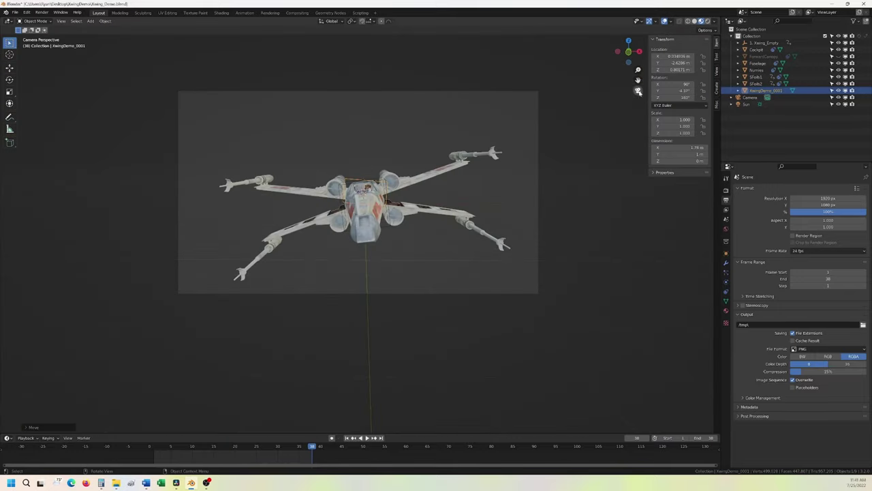
pyautogui.scroll(4, 350, 205)
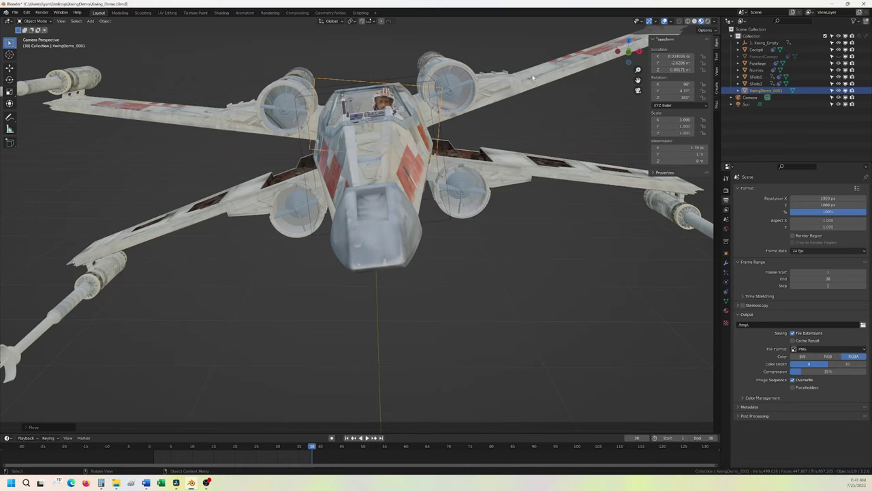
pyautogui.moveTo(666, 92); pyautogui.dragTo(681, 92)
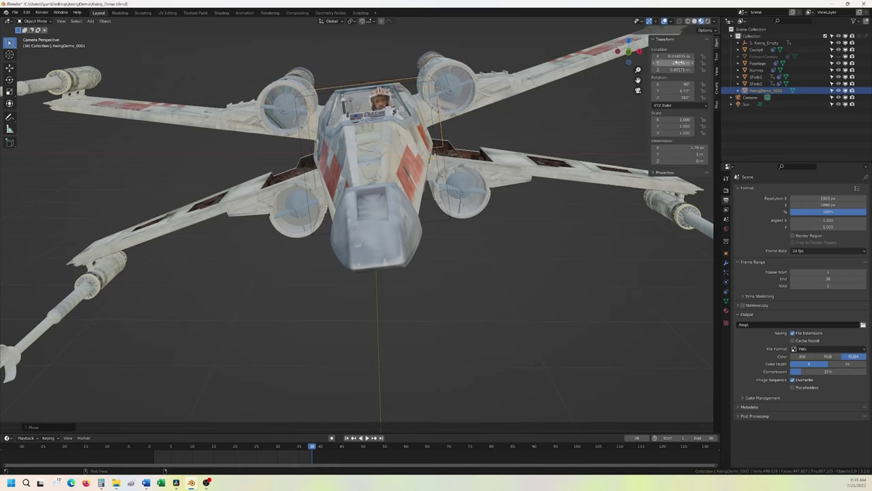
pyautogui.moveTo(673, 62); pyautogui.dragTo(673, 63)
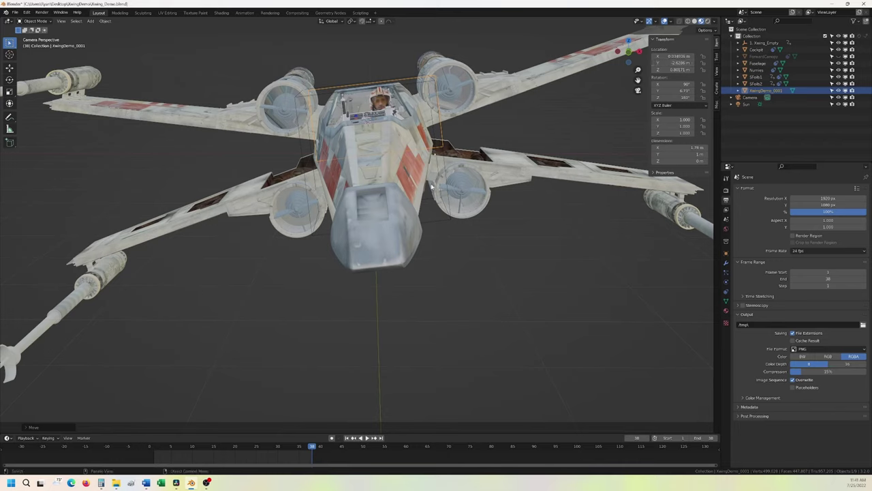
# - Nudge the pilot plane sideways to X −0.145 m and lower it to Z 0.760 m
pyautogui.press('g')
pyautogui.press('y')
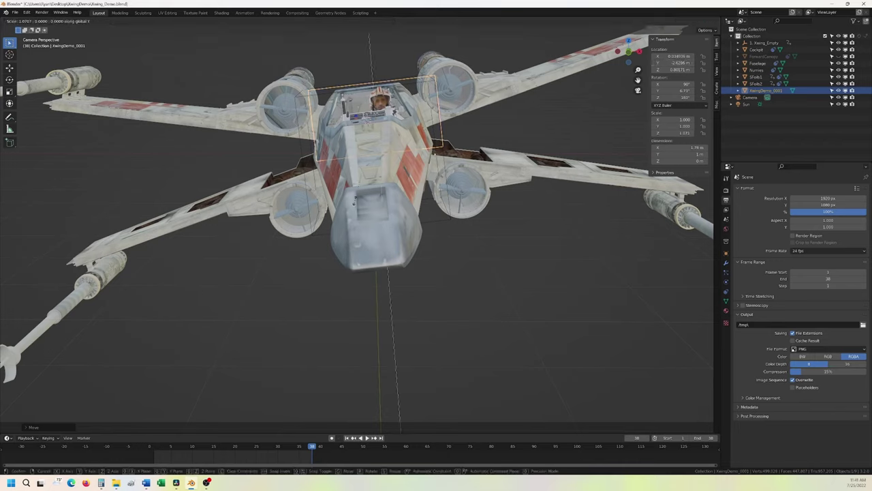
pyautogui.rightClick(344, 201)
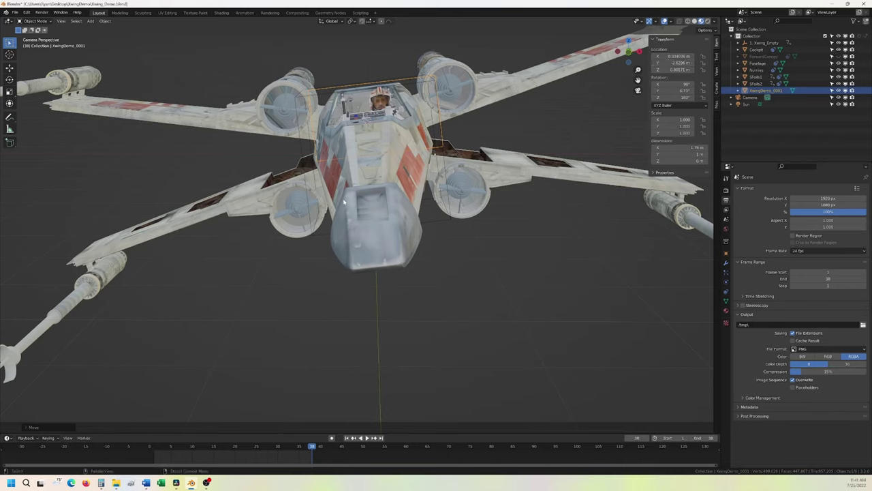
pyautogui.press('g')
pyautogui.press('x')
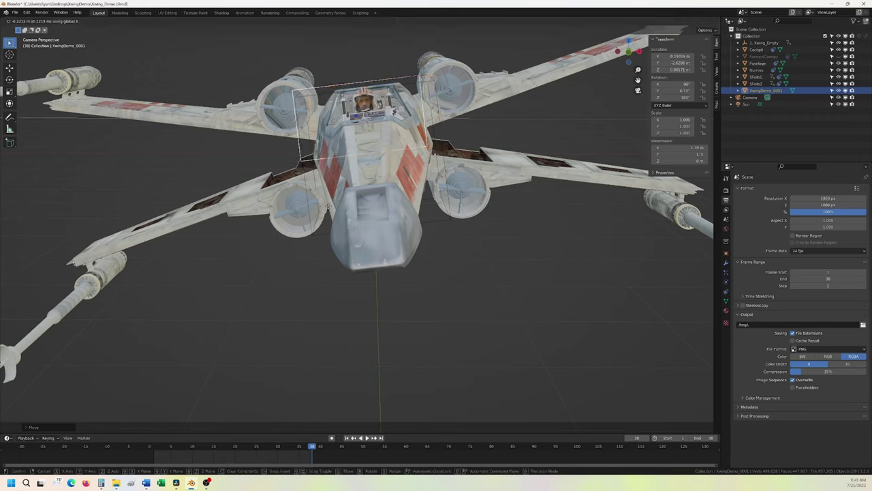
pyautogui.click(332, 214)
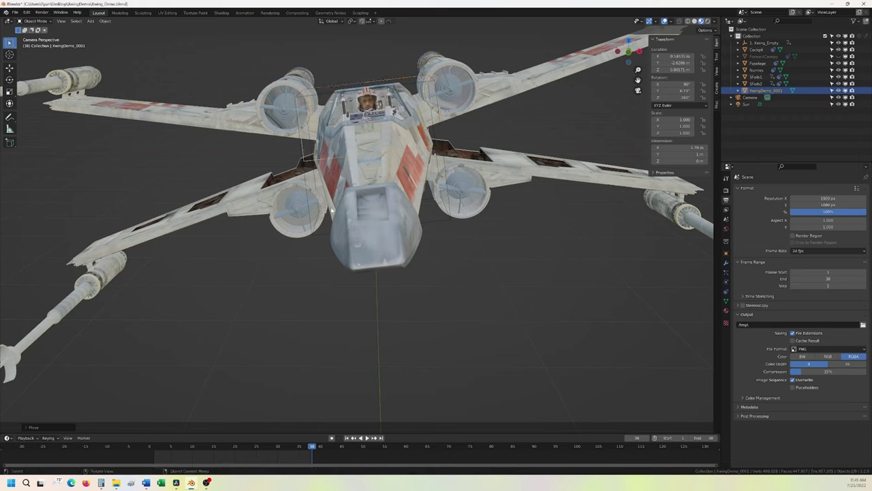
pyautogui.press('g')
pyautogui.press('z')
pyautogui.click(329, 210)
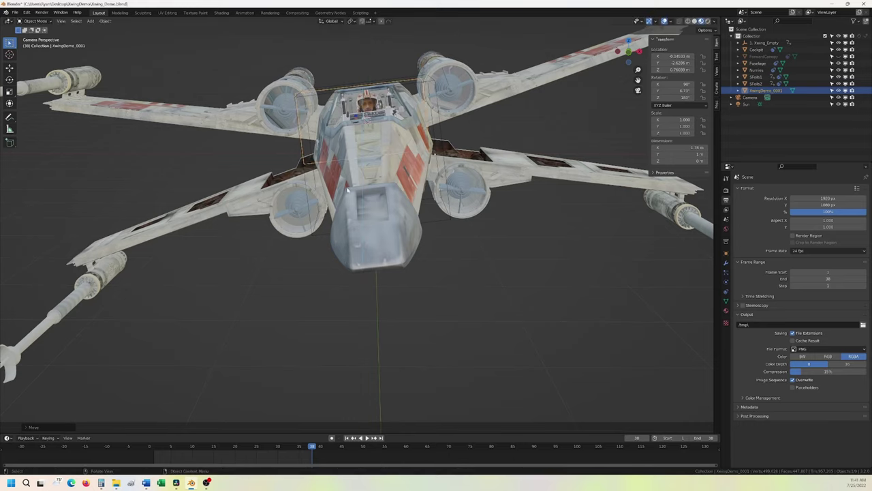
pyautogui.scroll(3, 329, 210)
pyautogui.moveTo(329, 210); pyautogui.dragTo(302, 161, button='middle')
pyautogui.scroll(5, 371, 124)
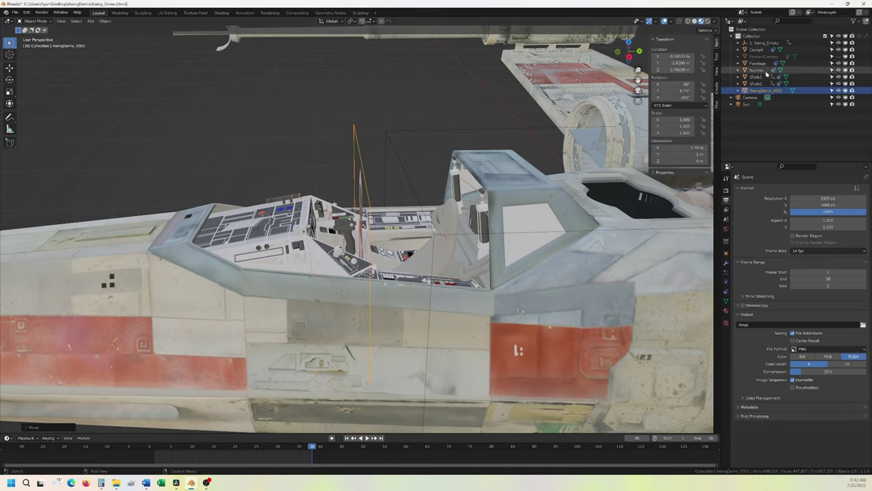
# - Add a Child Of constraint to the pilot plane targeting 1. Xwing_Empty
pyautogui.click(726, 292)
pyautogui.click(757, 190)
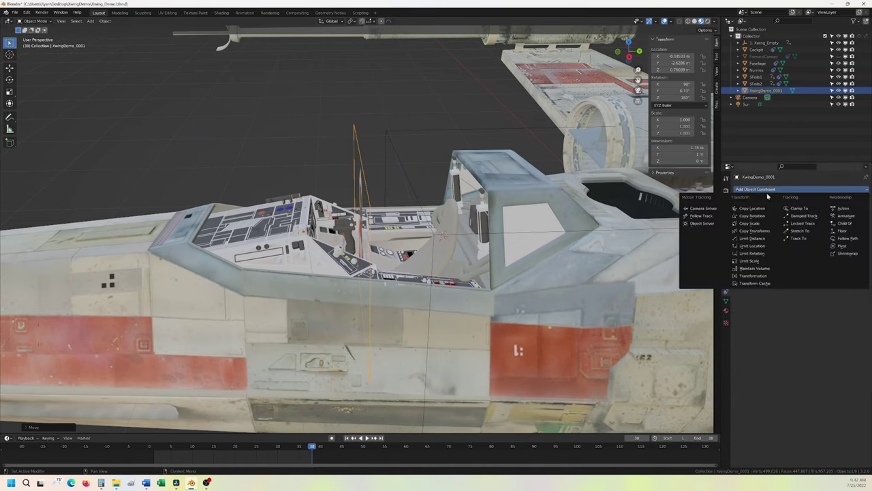
pyautogui.click(843, 224)
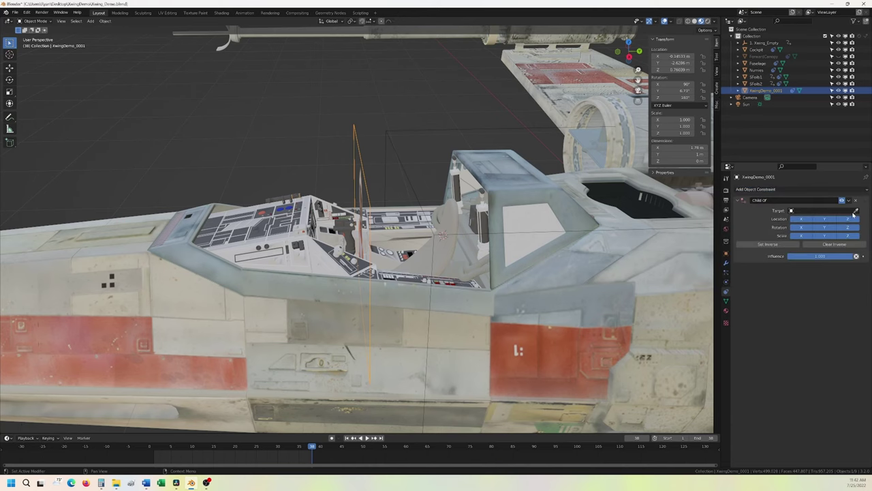
pyautogui.click(765, 42)
pyautogui.moveTo(436, 205); pyautogui.dragTo(540, 124, button='middle')
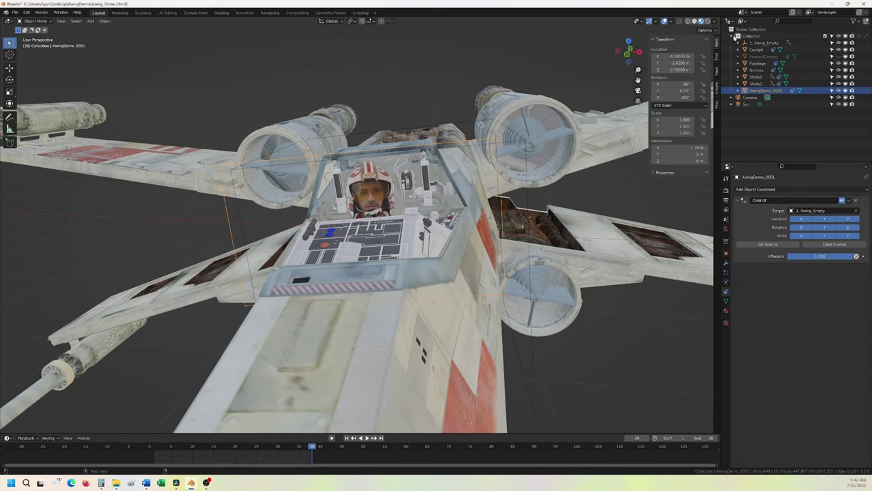
# - Level the X-Wing by setting Xwing_Empty's Y rotation to 0°
pyautogui.click(764, 42)
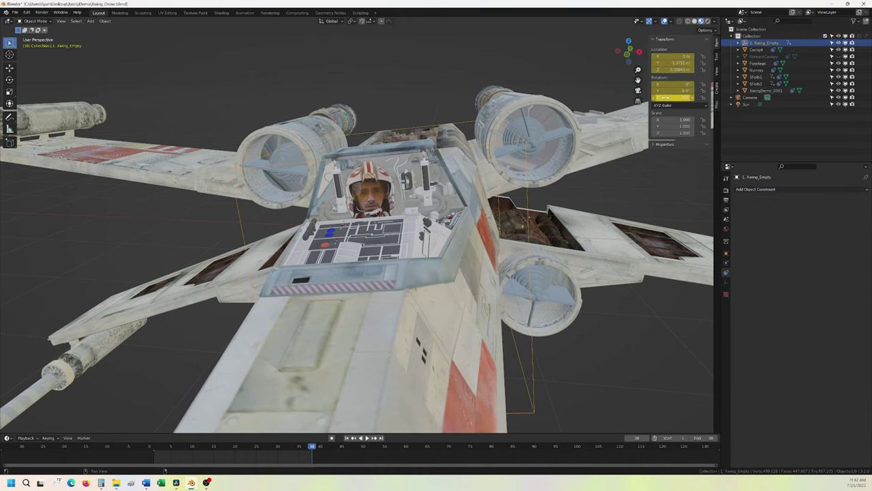
pyautogui.moveTo(671, 91)
pyautogui.mouseDown()
pyautogui.moveTo(702, 91)
pyautogui.moveTo(661, 91)
pyautogui.mouseUp()
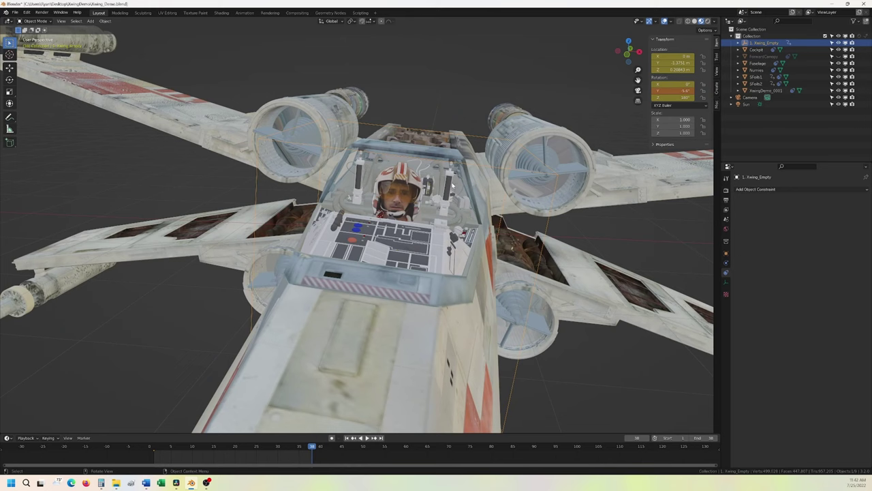
pyautogui.click(672, 91)
pyautogui.write('0')
pyautogui.press('Return')
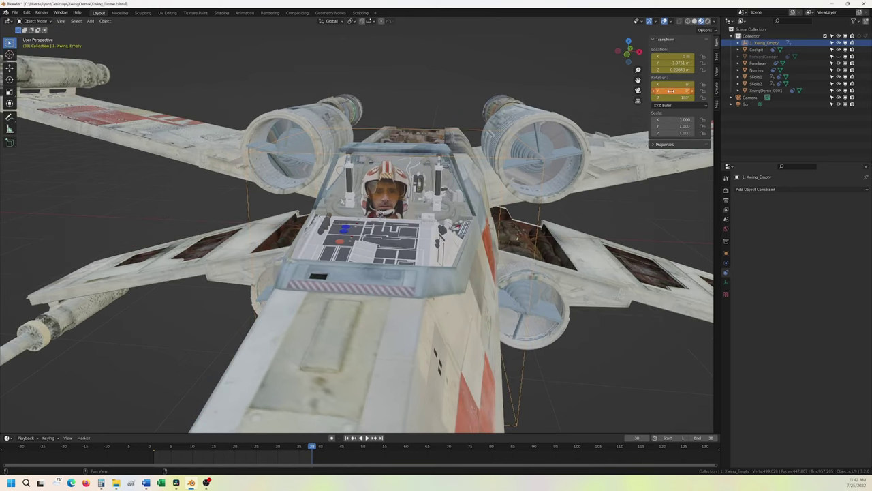
pyautogui.scroll(3, 430, 140)
pyautogui.moveTo(430, 140); pyautogui.dragTo(361, 165, button='middle')
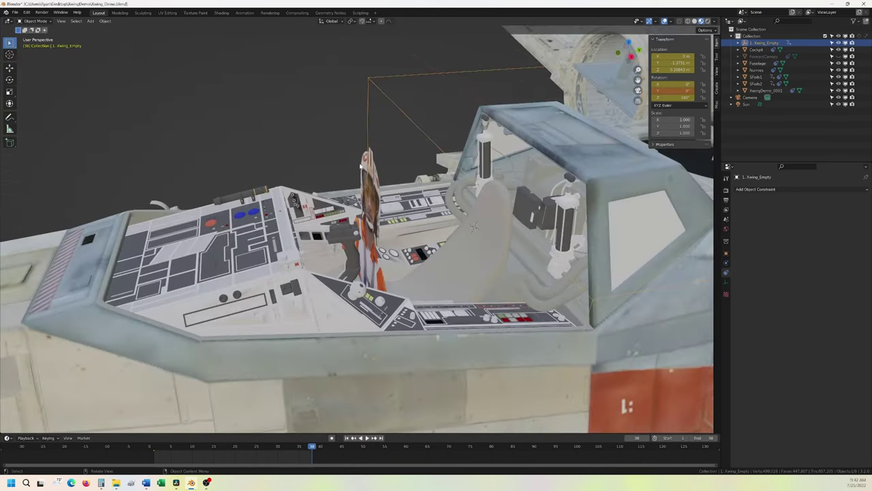
# - Move the pilot plane back along Y into the seat and switch to camera view
pyautogui.click(377, 200)
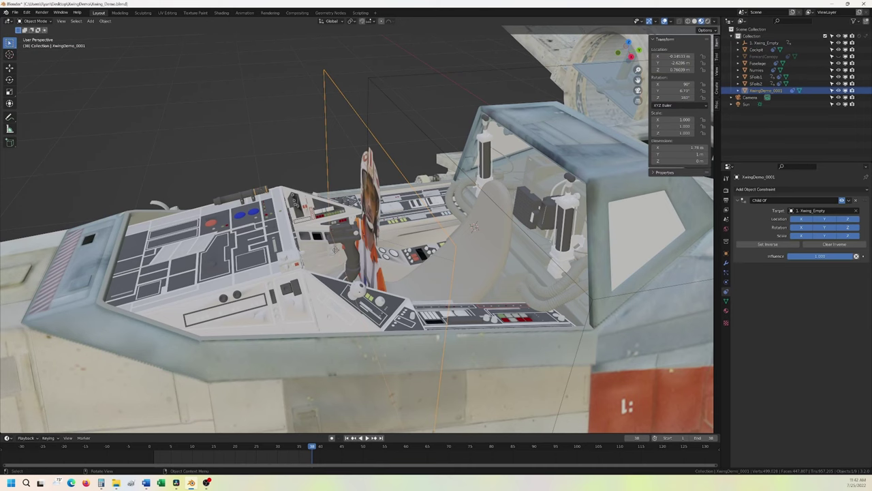
pyautogui.press('g')
pyautogui.press('y')
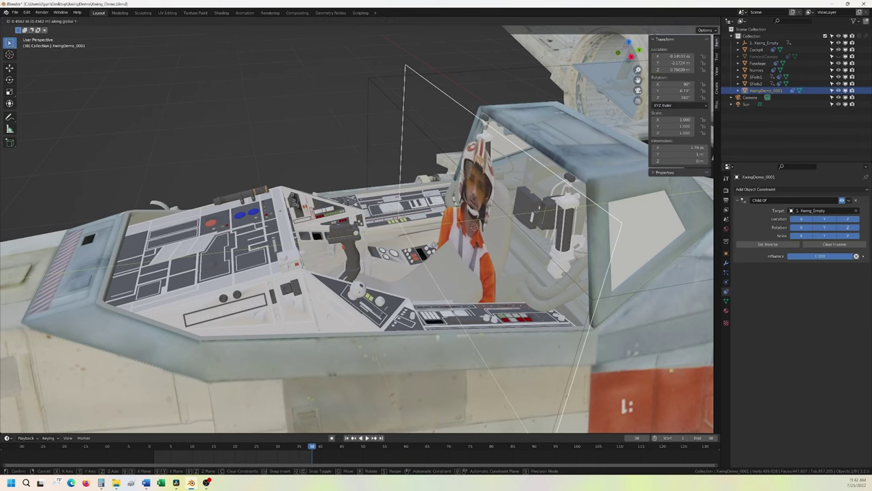
pyautogui.click(441, 247)
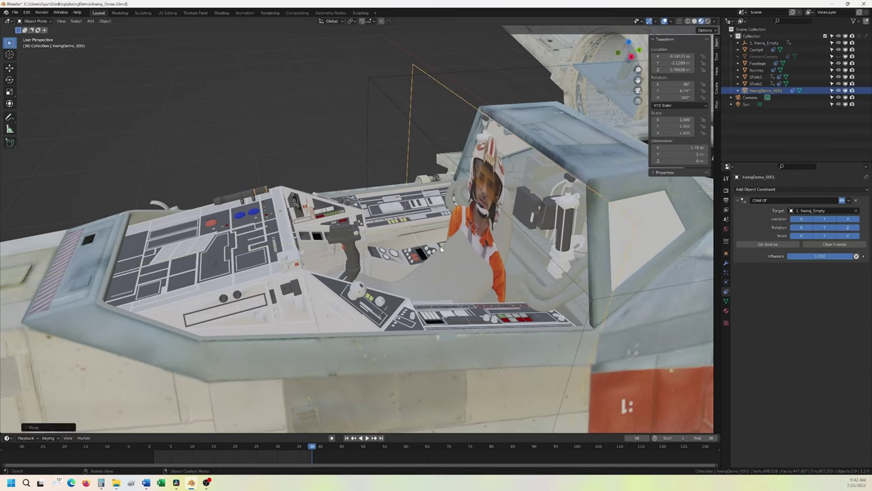
pyautogui.press('KP_0')
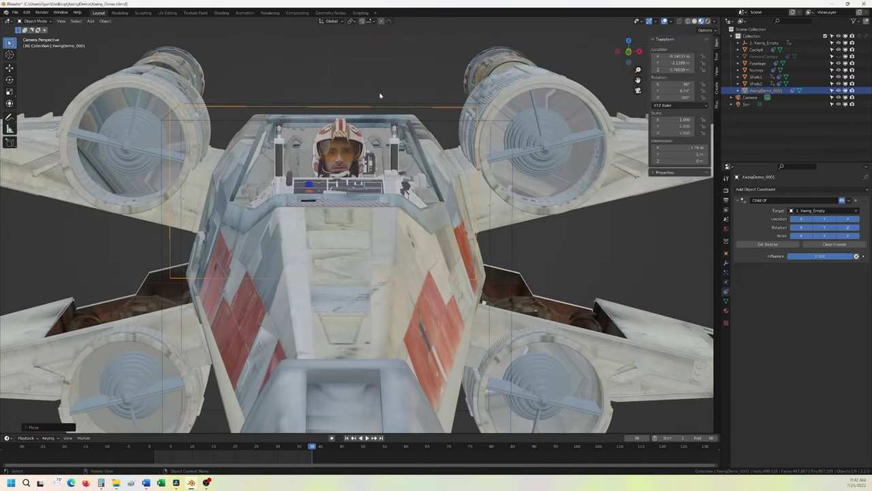
# - Scale the pilot plane to 0.914 and fine-tune its vertical and overall position
pyautogui.press('s')
pyautogui.click(443, 82)
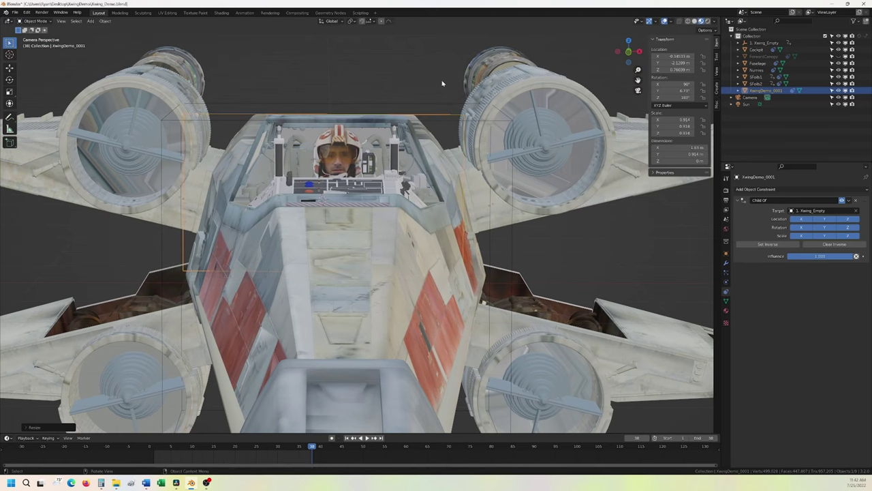
pyautogui.press('g')
pyautogui.press('z')
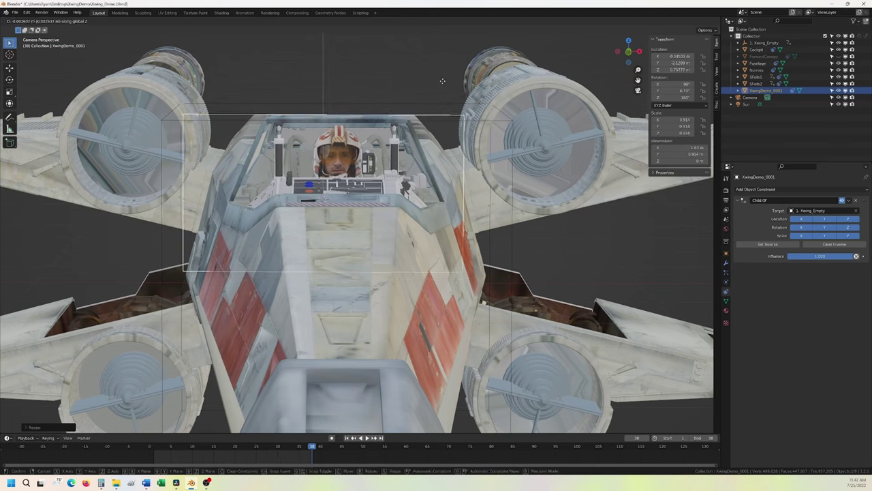
pyautogui.click(444, 84)
pyautogui.press('g')
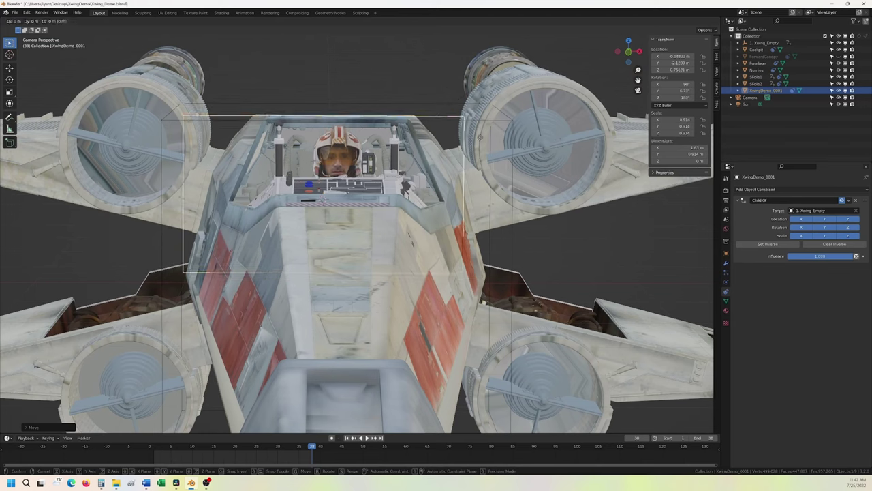
pyautogui.click(469, 143)
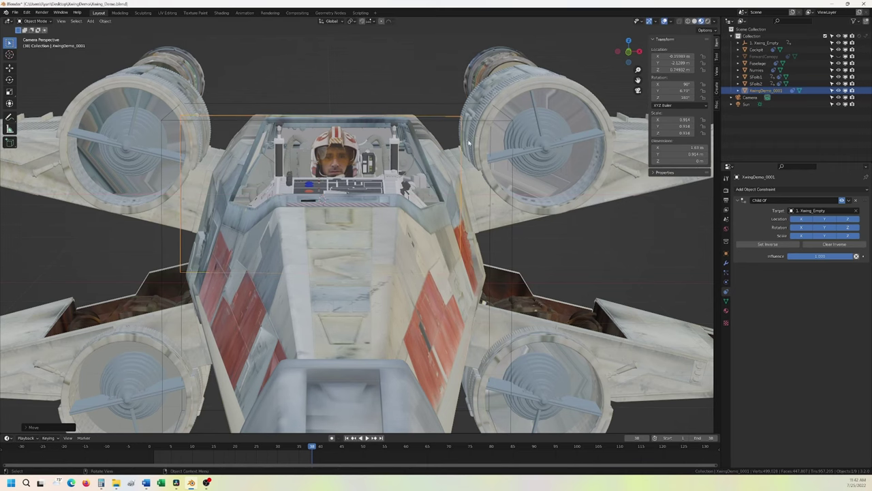
pyautogui.scroll(2, 417, 127)
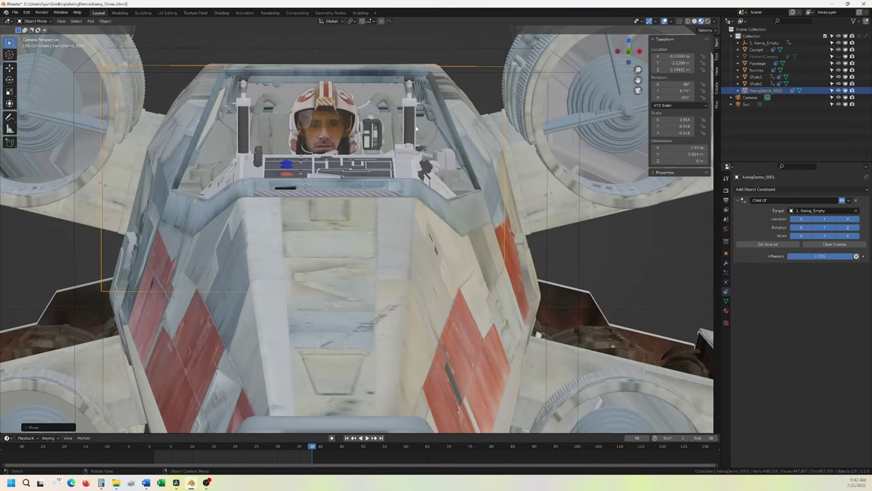
pyautogui.press('g')
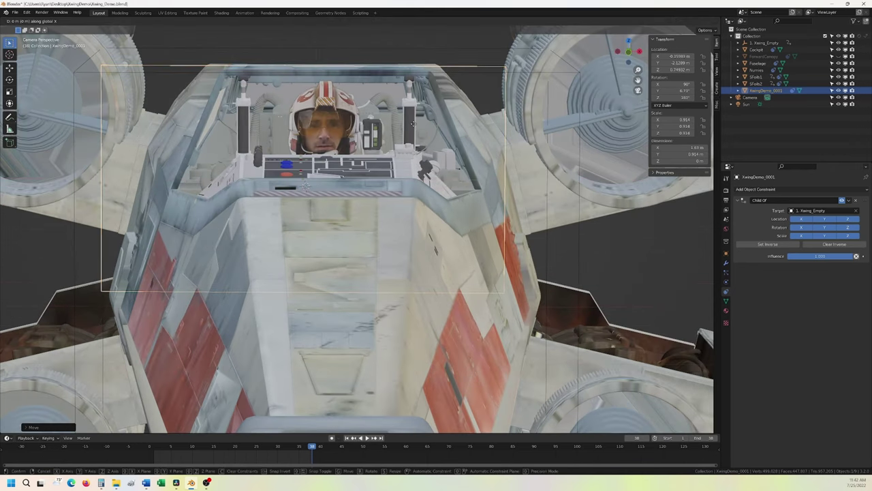
pyautogui.click(465, 98)
pyautogui.moveTo(465, 98)
pyautogui.mouseDown(button='middle')
pyautogui.moveTo(443, 109)
pyautogui.moveTo(461, 109)
pyautogui.mouseUp(button='middle')
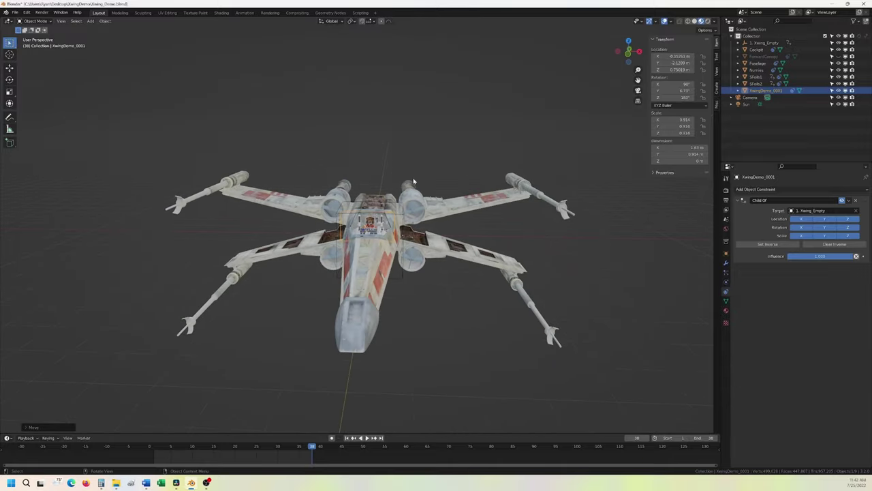
# - View into the cockpit, step back from frame 38 to 29, and scrub to confirm the pilot stays seated
pyautogui.scroll(10, 406, 187)
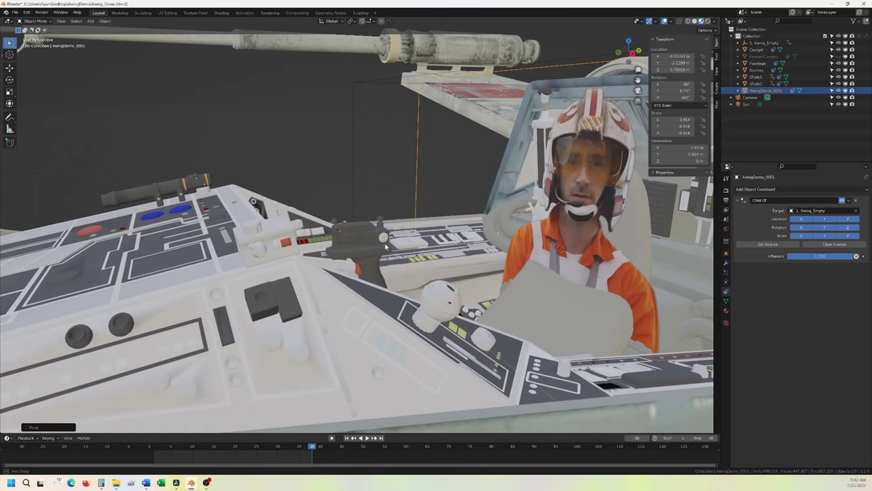
pyautogui.moveTo(386, 248); pyautogui.dragTo(244, 225, button='middle')
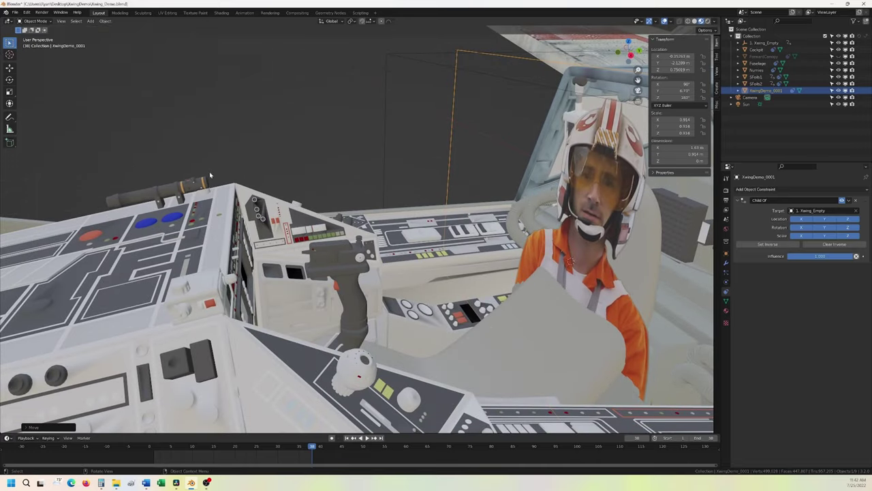
pyautogui.moveTo(210, 176); pyautogui.dragTo(602, 277, button='middle')
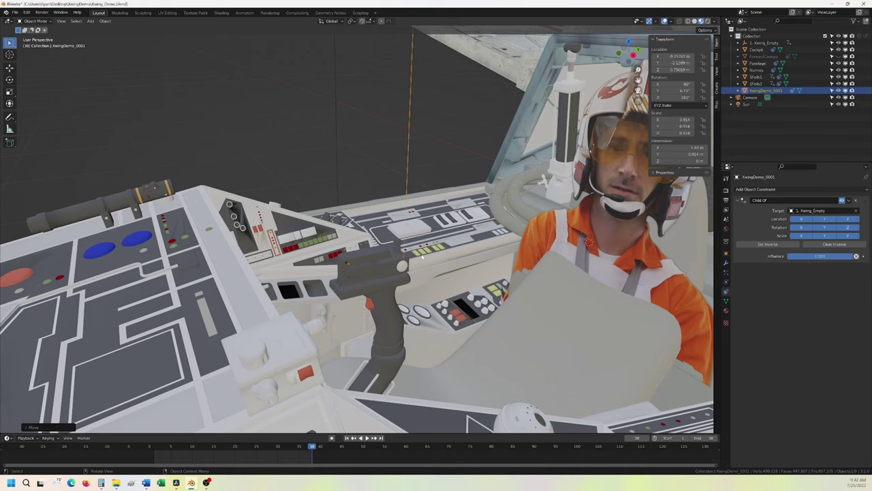
pyautogui.moveTo(478, 245); pyautogui.dragTo(518, 232, button='middle')
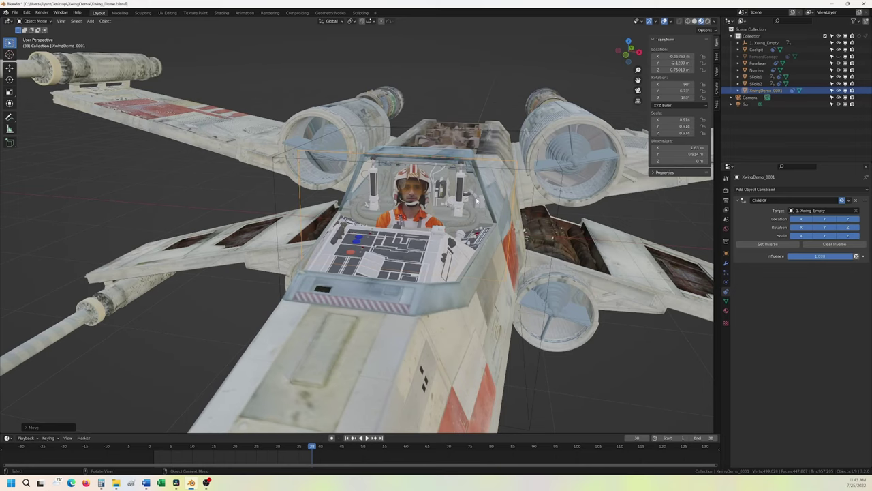
pyautogui.press('Left')
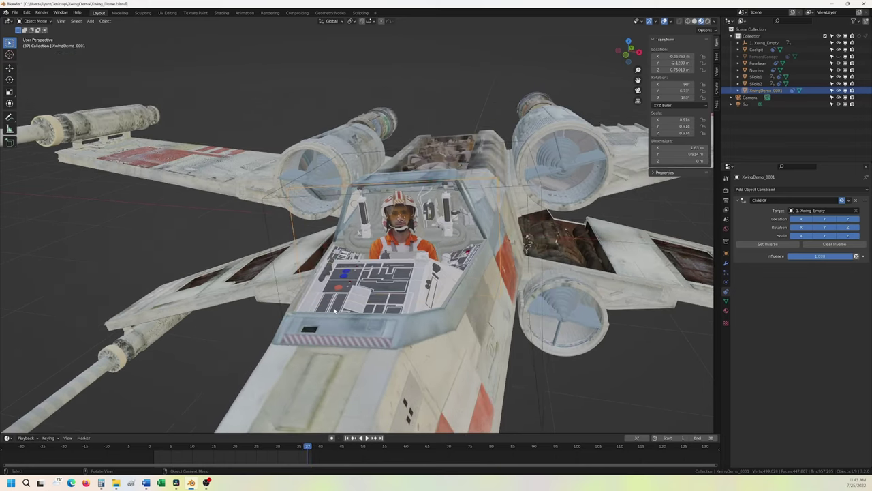
pyautogui.press('Left')
pyautogui.press('Left')
pyautogui.press('Left')
pyautogui.press('Left')
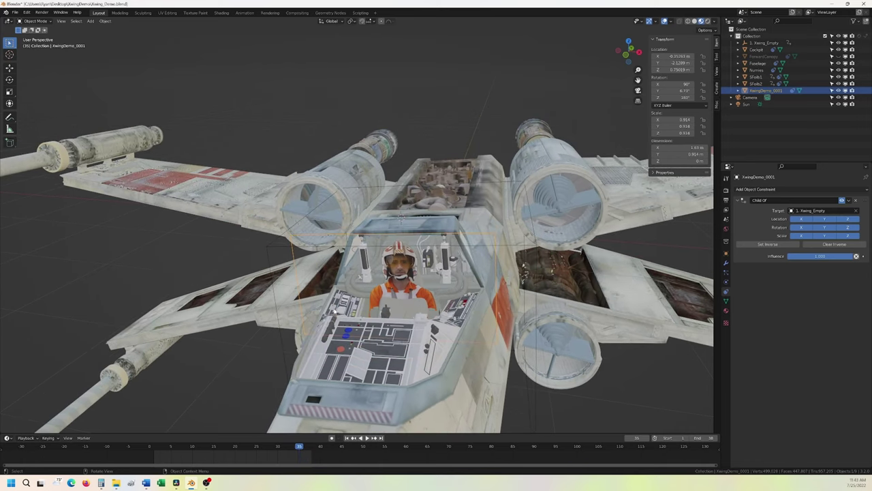
pyautogui.press('Left')
pyautogui.press('Left')
pyautogui.press('Left')
pyautogui.press('Left')
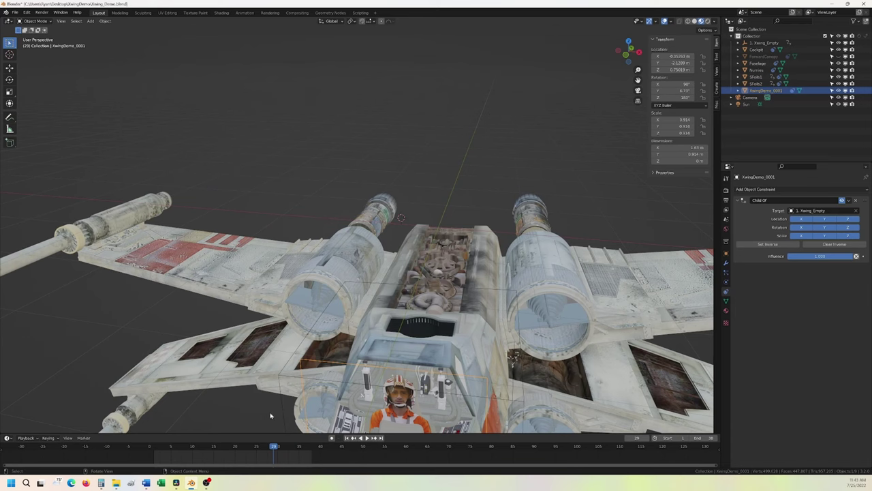
pyautogui.moveTo(274, 446); pyautogui.dragTo(291, 445)
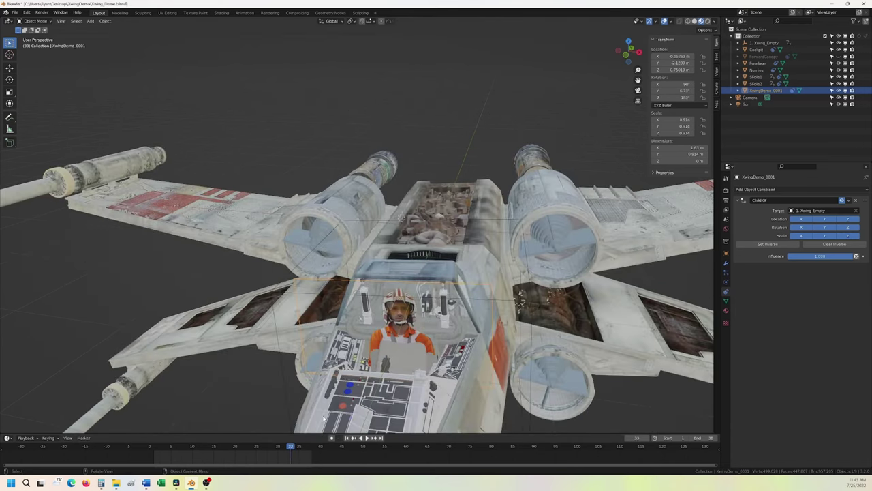
# - Look through the scene camera and play the X-Wing animation once
pyautogui.press('KP_0')
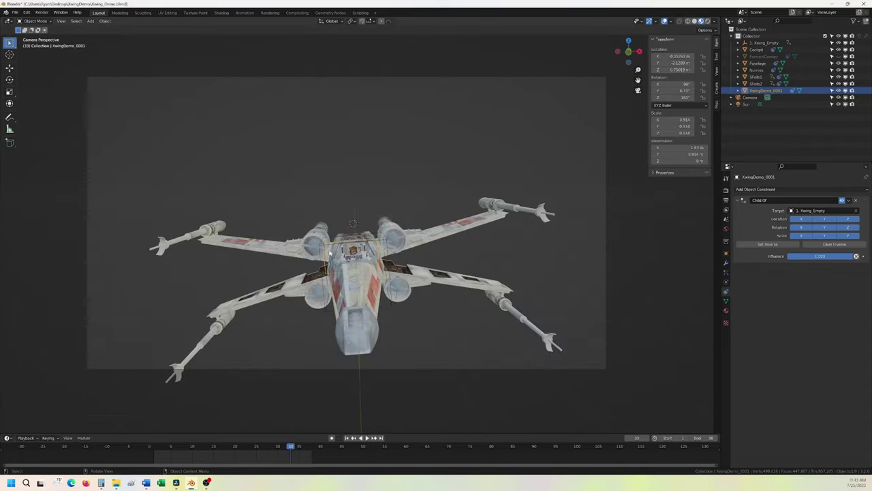
pyautogui.press('space')
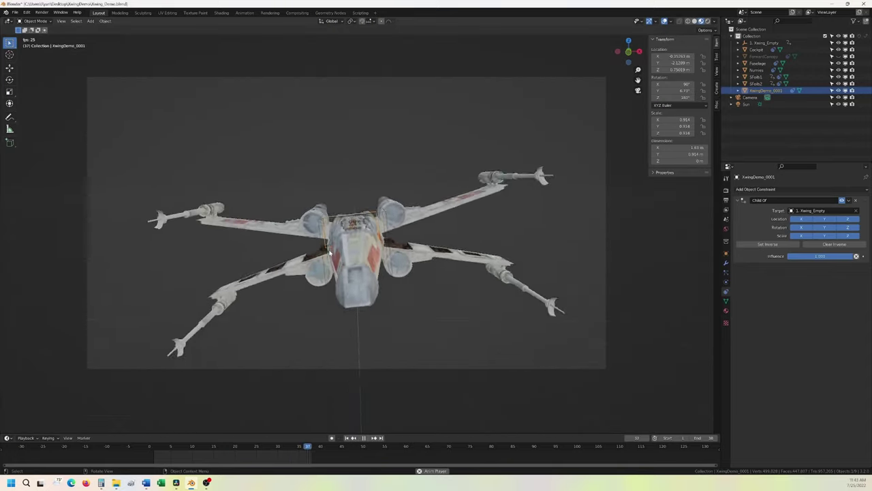
pyautogui.press('space')
# - Show the World settings in Rendered shading, unhide ForwardCanopy, and move to frame 33
pyautogui.click(726, 231)
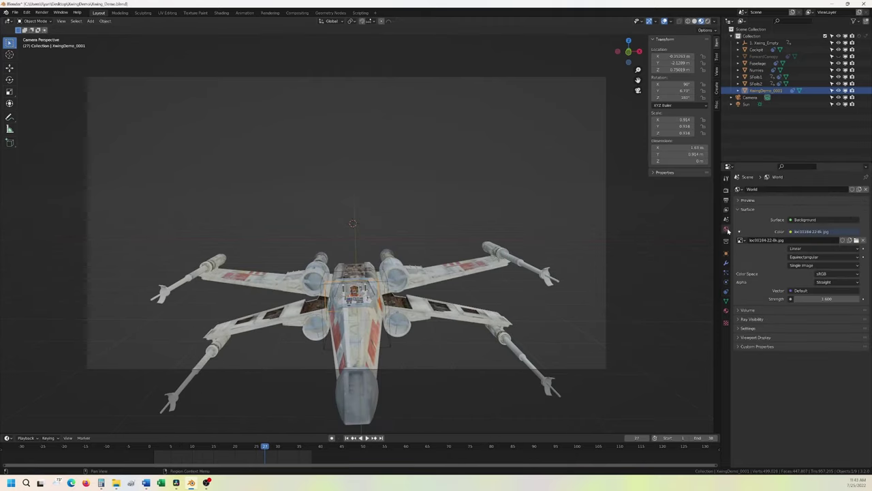
pyautogui.click(707, 21)
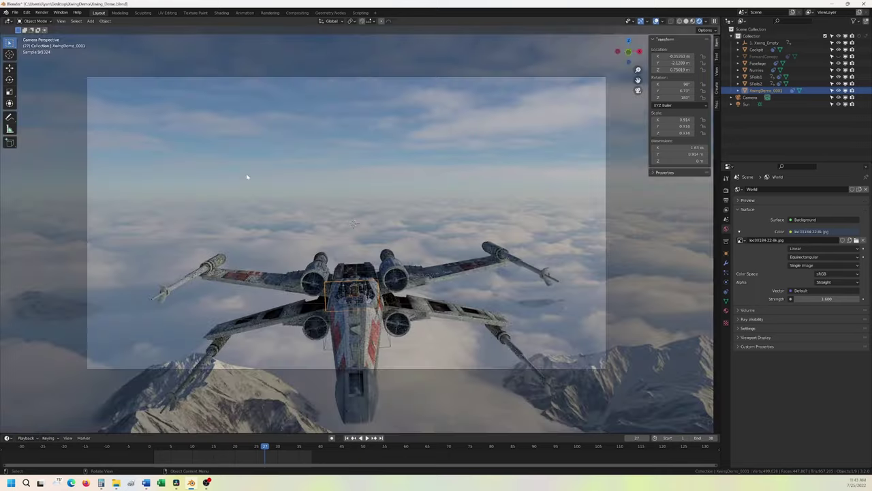
pyautogui.click(834, 57)
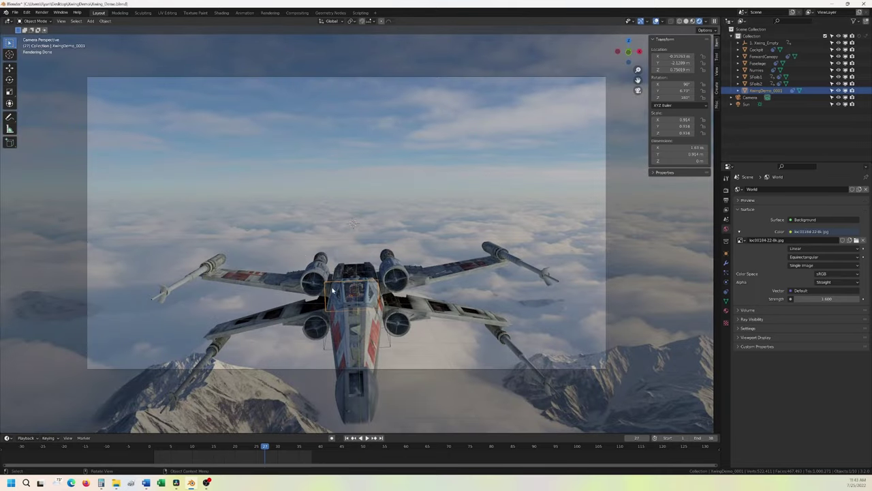
pyautogui.press('Right')
pyautogui.moveTo(271, 446); pyautogui.dragTo(289, 447)
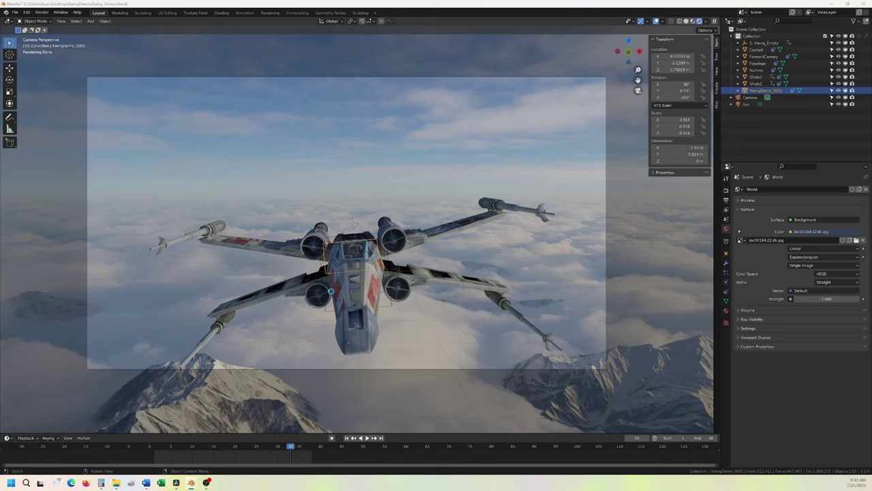
# - Render frame 33 with F12, inspect the maximized render result, then close it
pyautogui.press('F12')
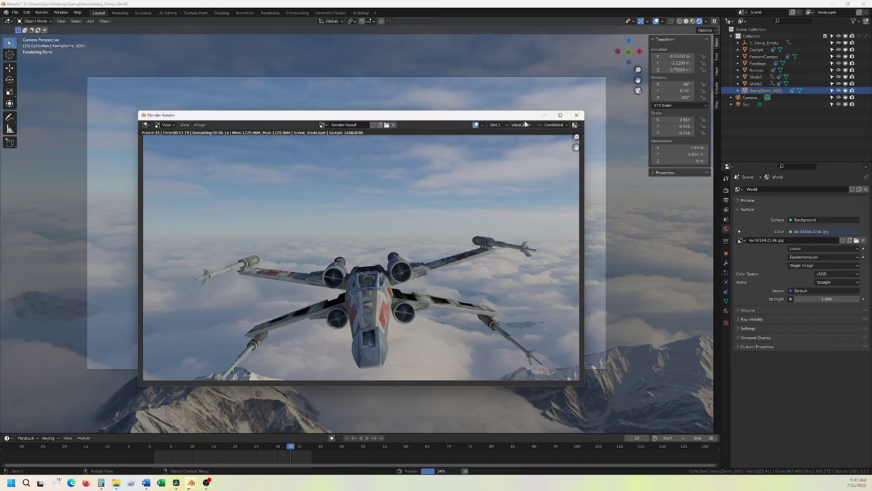
pyautogui.click(561, 115)
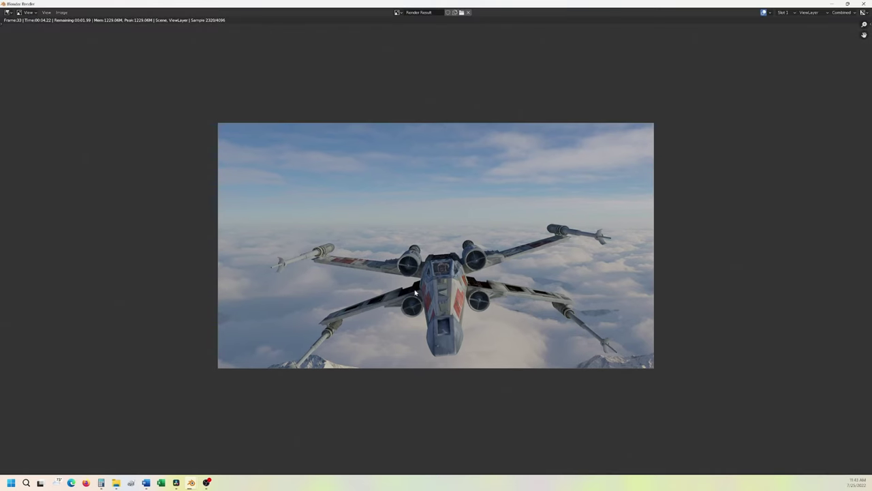
pyautogui.scroll(2, 415, 293)
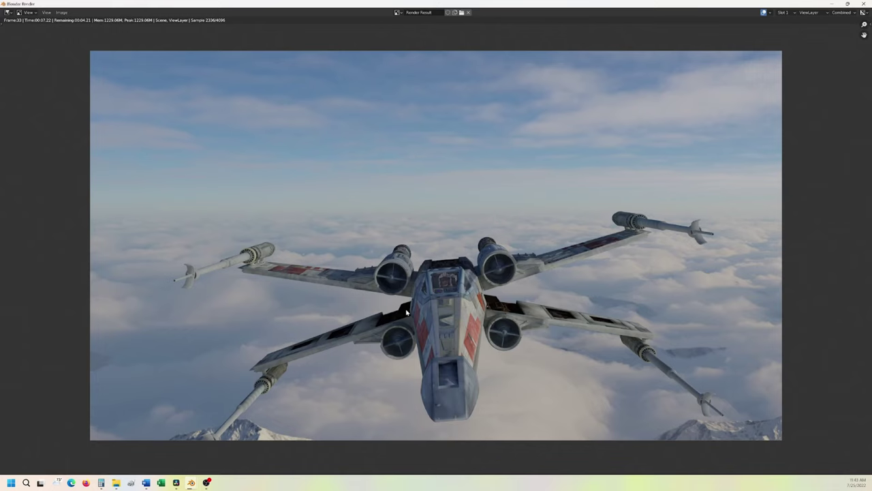
pyautogui.scroll(3, 483, 263)
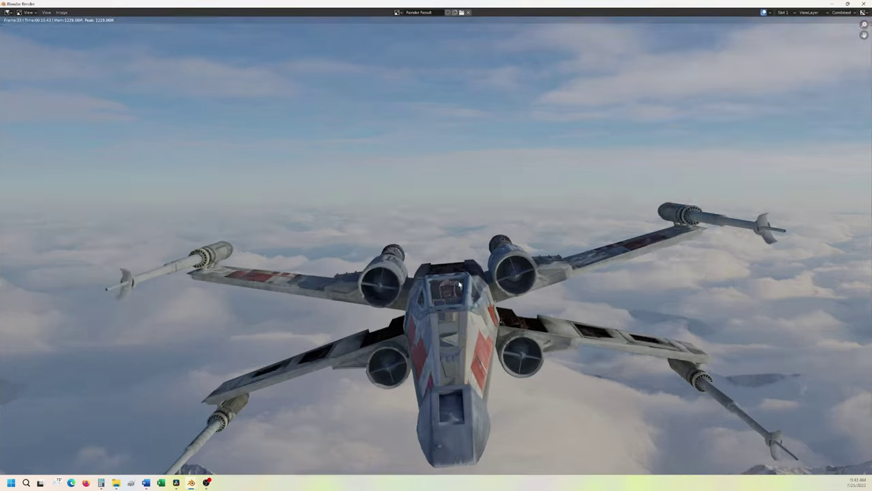
pyautogui.scroll(-2, 458, 329)
pyautogui.scroll(-2, 447, 341)
pyautogui.scroll(1, 447, 341)
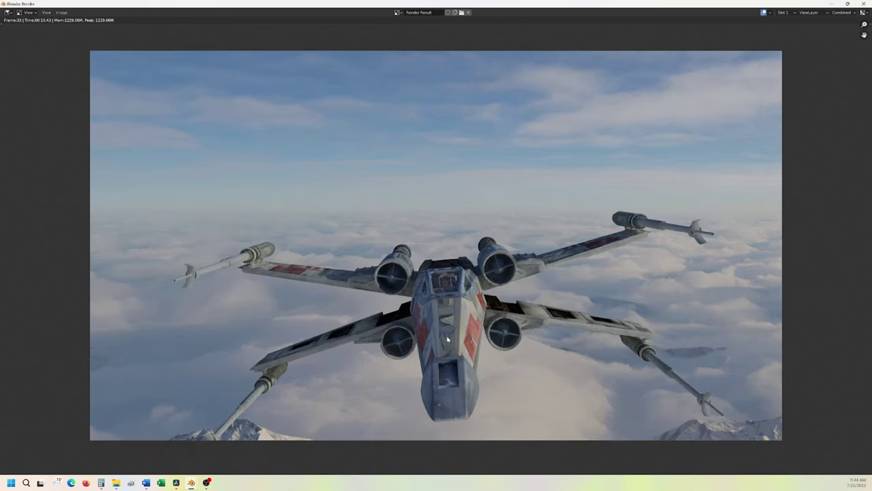
pyautogui.click(865, 4)
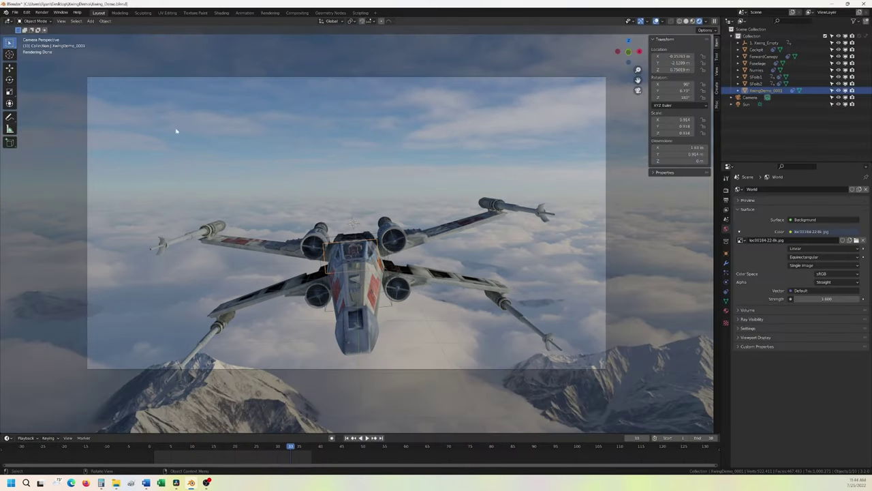
# - Switch to the DaVinci Resolve project and go from the Media page to the Edit timeline
pyautogui.click(40, 13)
pyautogui.click(176, 483)
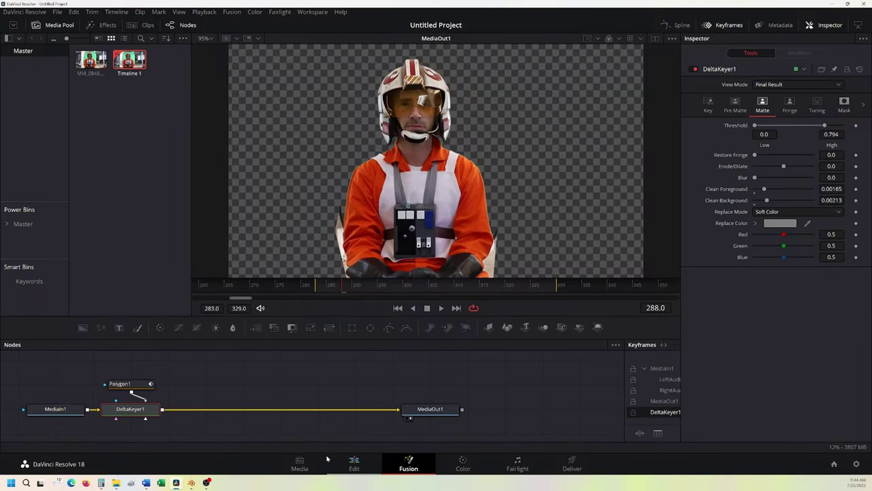
pyautogui.click(300, 464)
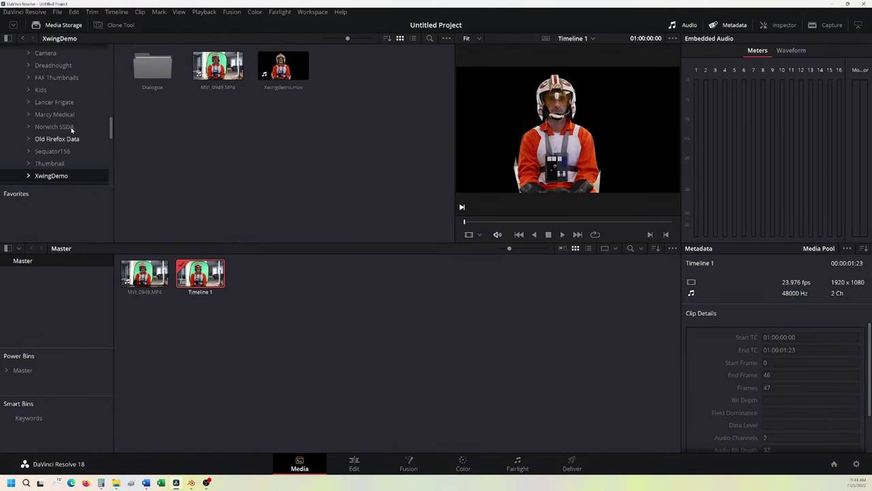
pyautogui.click(354, 464)
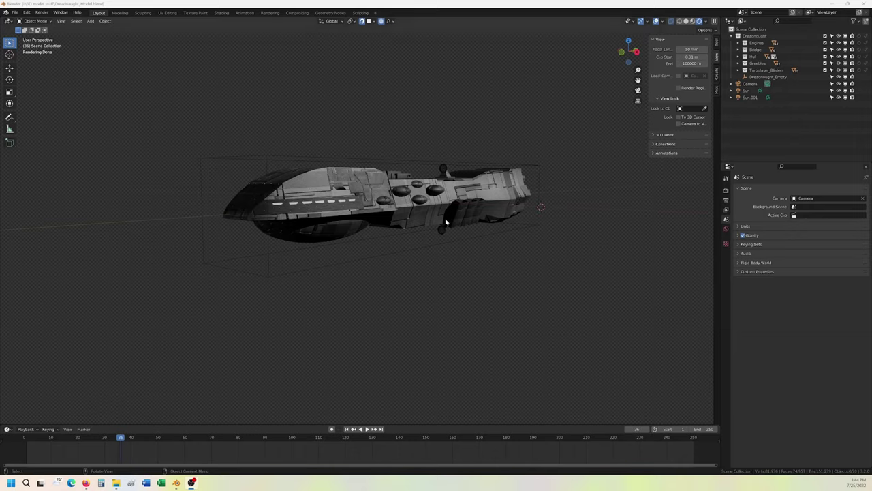
# - Orbit the Dreadnought, then switch to the Assault_Frigate file and view its engines and underside
pyautogui.moveTo(446, 222)
pyautogui.mouseDown(button='middle')
pyautogui.moveTo(327, 234)
pyautogui.moveTo(442, 220)
pyautogui.moveTo(431, 222)
pyautogui.mouseUp(button='middle')
pyautogui.moveTo(176, 482)
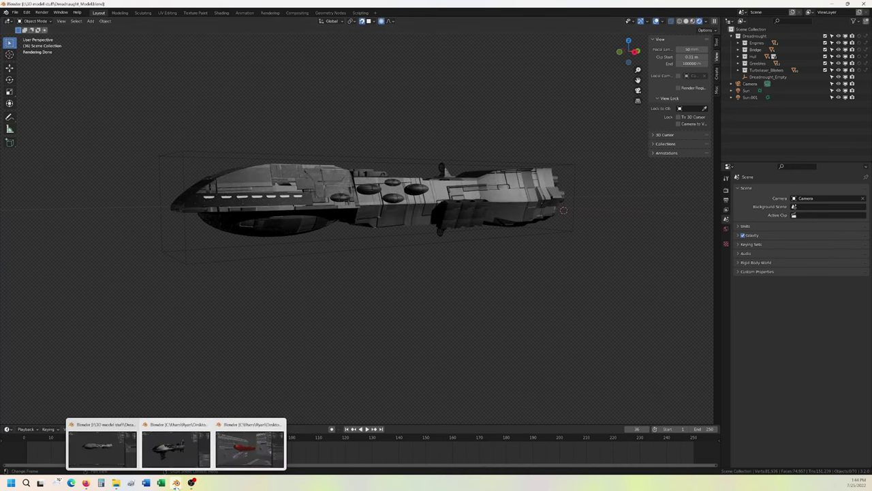
pyautogui.click(178, 447)
pyautogui.moveTo(394, 258)
pyautogui.mouseDown(button='middle')
pyautogui.moveTo(314, 251)
pyautogui.moveTo(444, 249)
pyautogui.moveTo(396, 257)
pyautogui.mouseUp(button='middle')
pyautogui.moveTo(260, 348); pyautogui.dragTo(238, 376, button='middle')
# - Switch to the Lancer frigate file and orbit closer to its red hull
pyautogui.moveTo(175, 482)
pyautogui.click(247, 447)
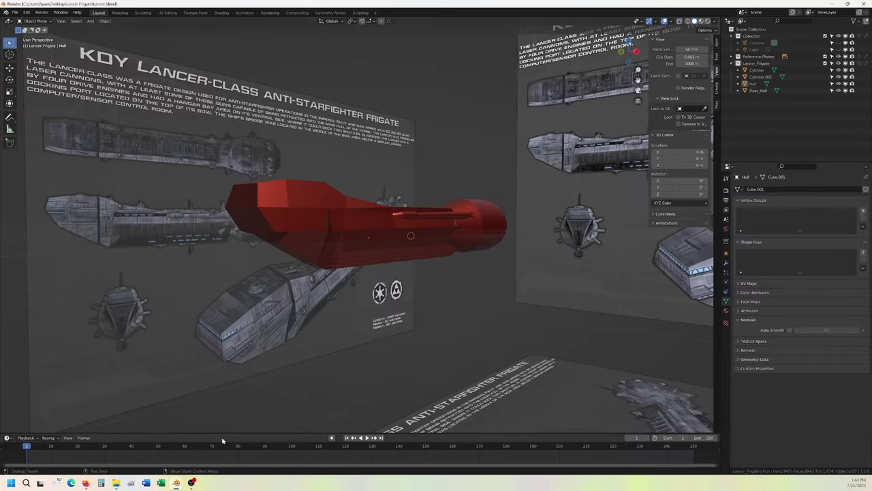
pyautogui.moveTo(376, 240)
pyautogui.mouseDown(button='middle')
pyautogui.moveTo(317, 243)
pyautogui.moveTo(376, 248)
pyautogui.moveTo(411, 228)
pyautogui.moveTo(436, 243)
pyautogui.moveTo(382, 253)
pyautogui.mouseUp(button='middle')
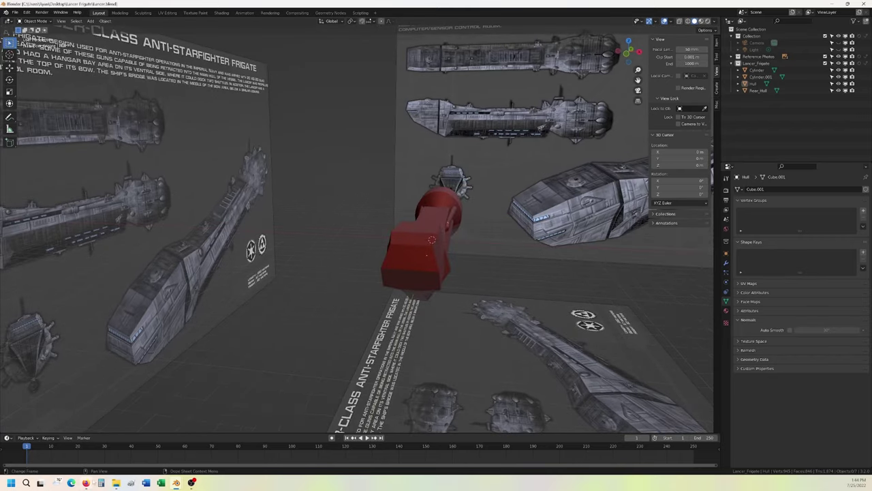
# - Bring up Firefox, glance at the CGTrader profile, and return to the Sketchfab profile
pyautogui.click(85, 483)
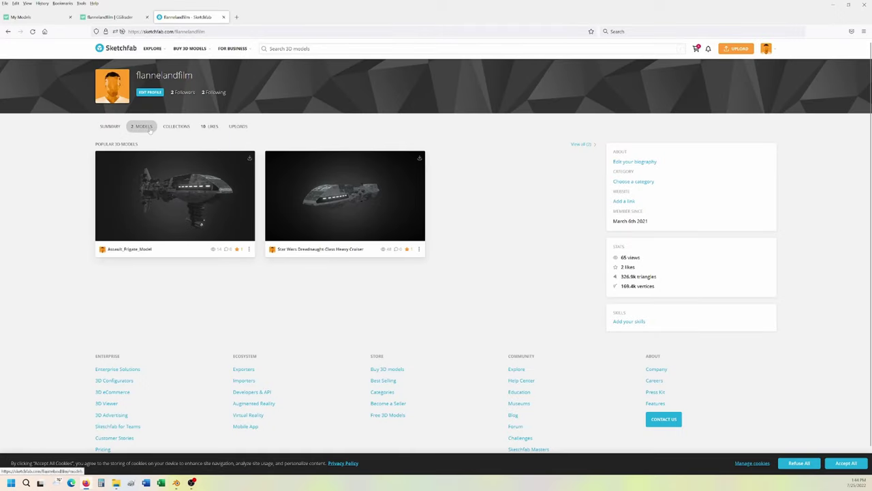
pyautogui.click(109, 16)
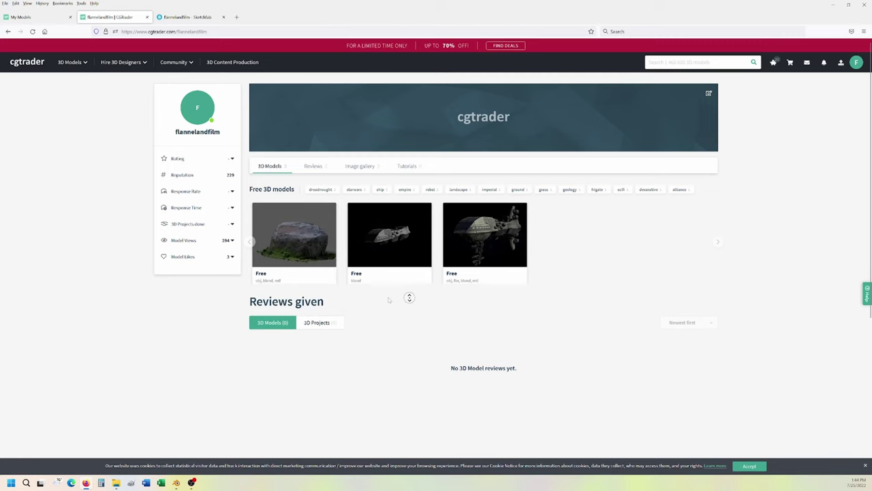
pyautogui.click(186, 16)
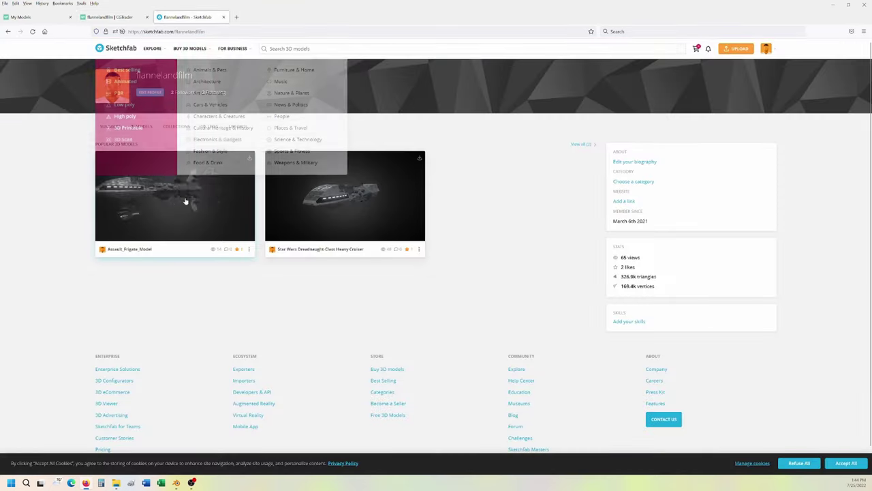